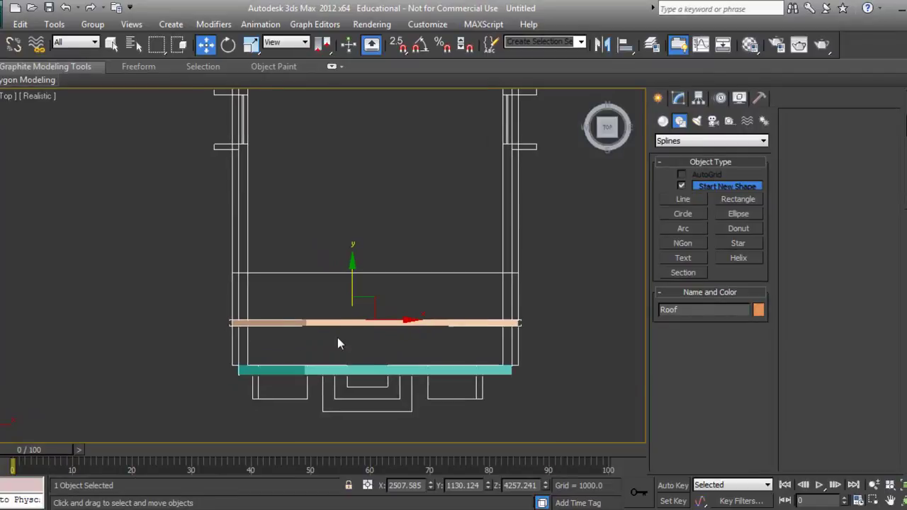
Move the roof along the Y axis in the top view to the rear of the house plan.
middle_drag(375, 334, 371, 354)
scroll(364, 357, down, 2)
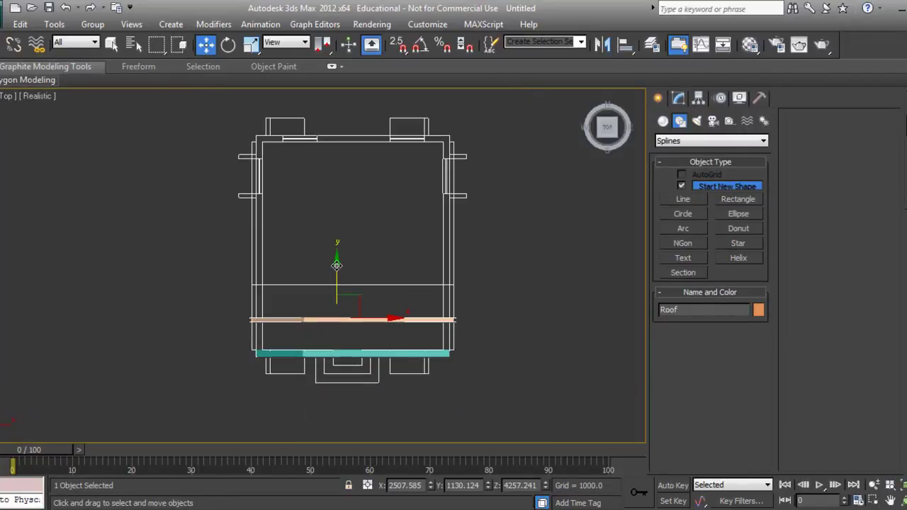
drag(334, 272, 360, 69)
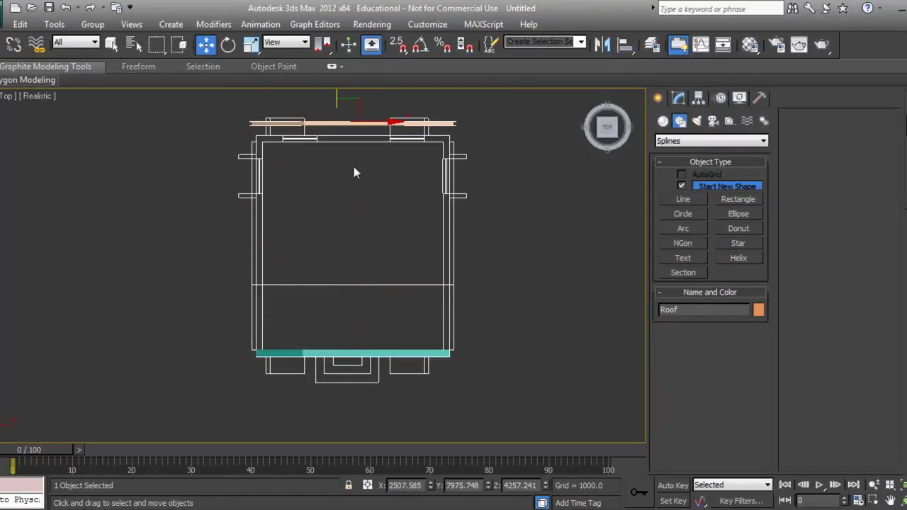
middle_drag(354, 168, 362, 181)
mouse_move(433, 244)
middle_down()
mouse_move(435, 265)
mouse_move(435, 239)
middle_up()
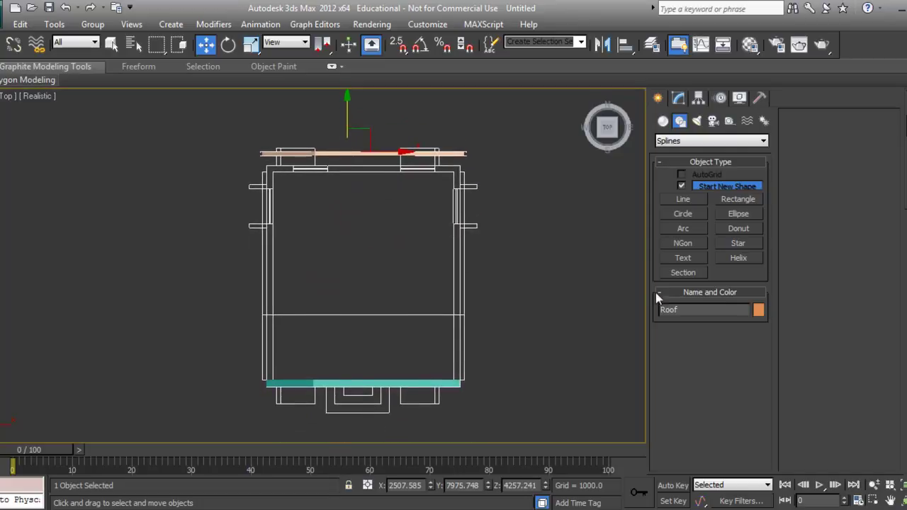
Measure the house depth by tracing a temporary rectangle over the plan with endpoint snapping, and delete the rectangle.
click(736, 198)
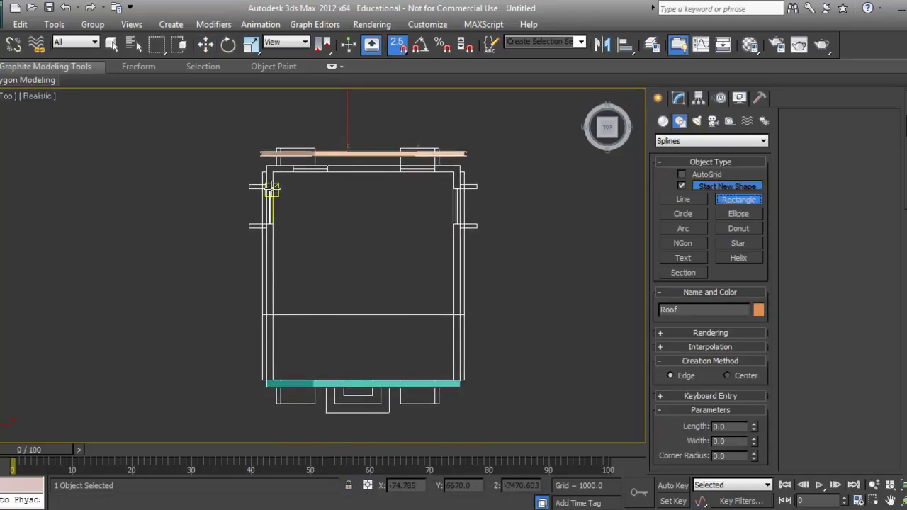
drag(262, 172, 466, 373)
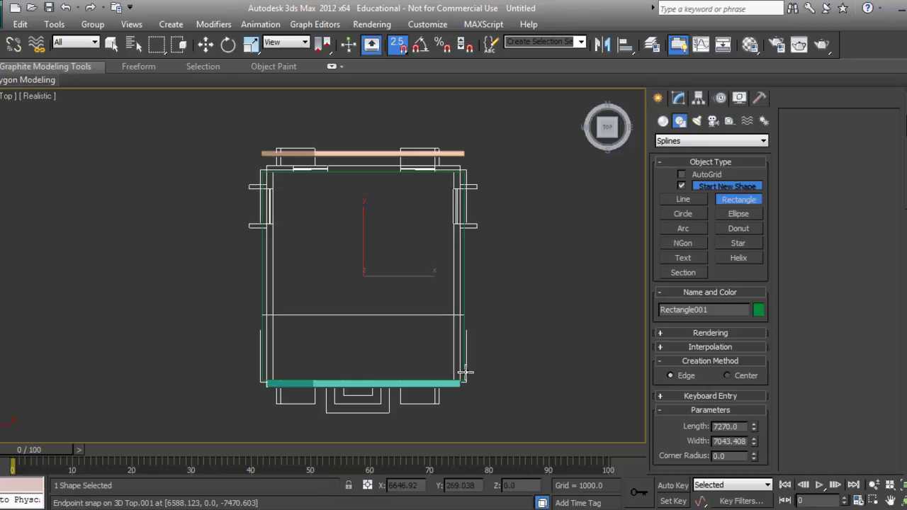
key(Delete)
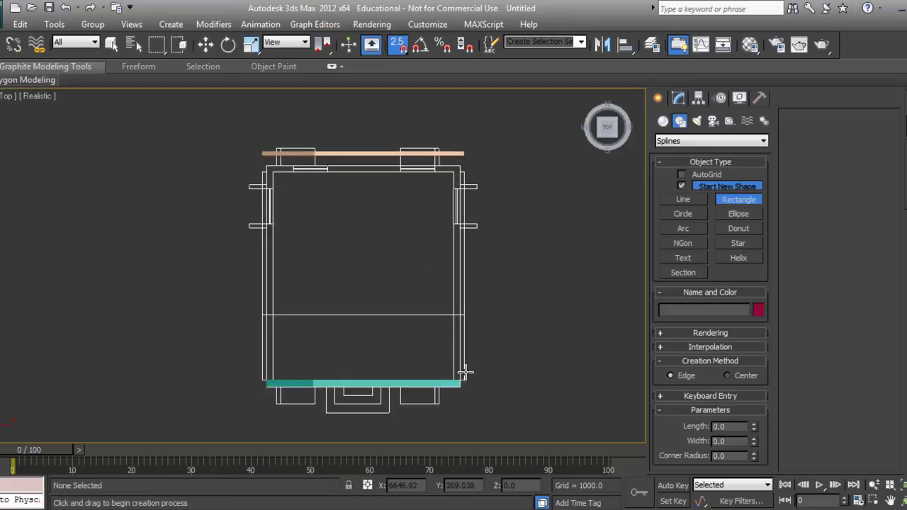
right_click(466, 372)
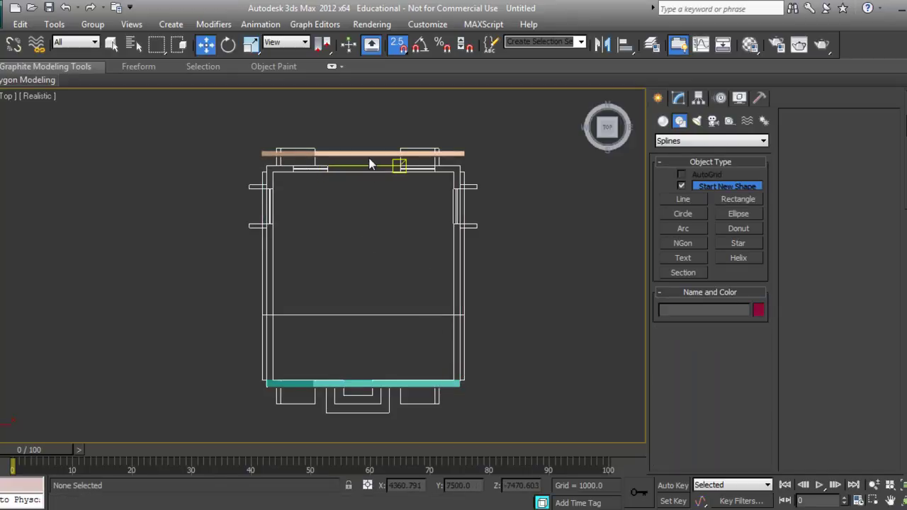
Turn snapping off, select the roof and set its Extrude amount to 7270.5.
key(s)
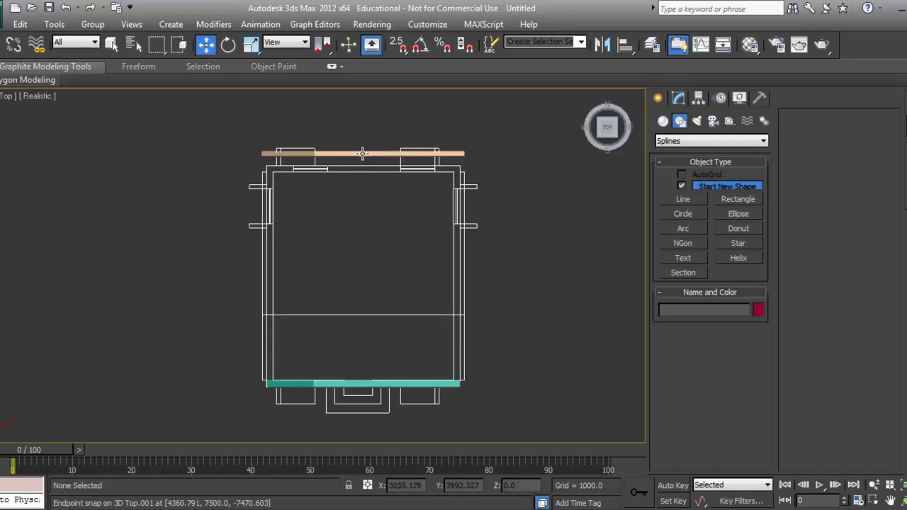
click(362, 153)
click(679, 98)
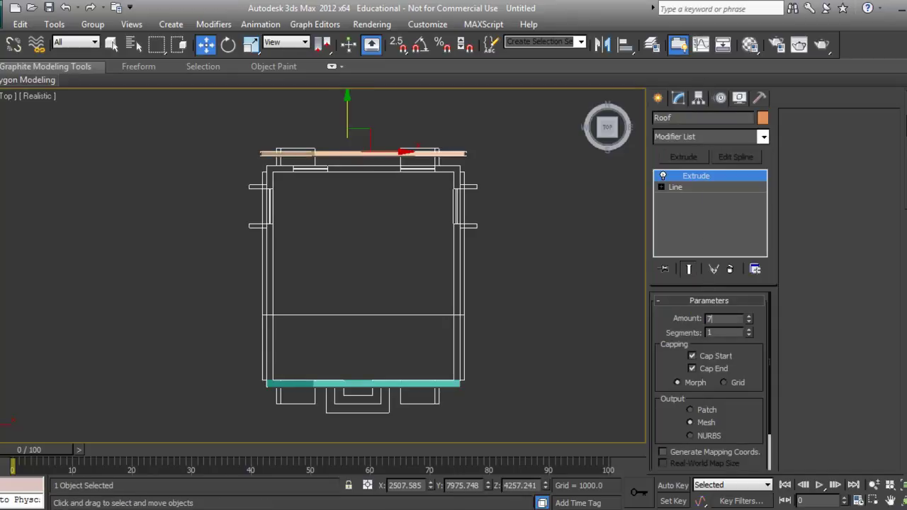
key(Return)
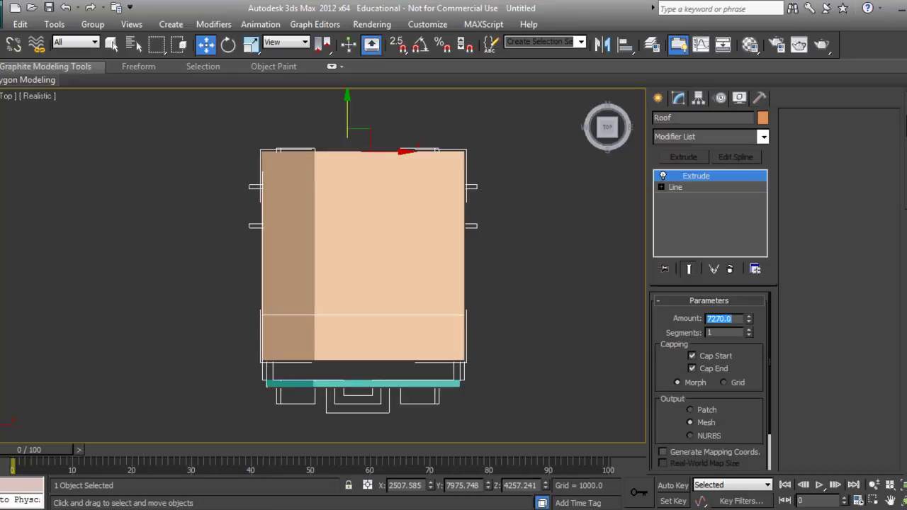
Move the roof with snapping on so its lower-left corner meets the matching wall corner in the plan.
scroll(305, 372, up, 5)
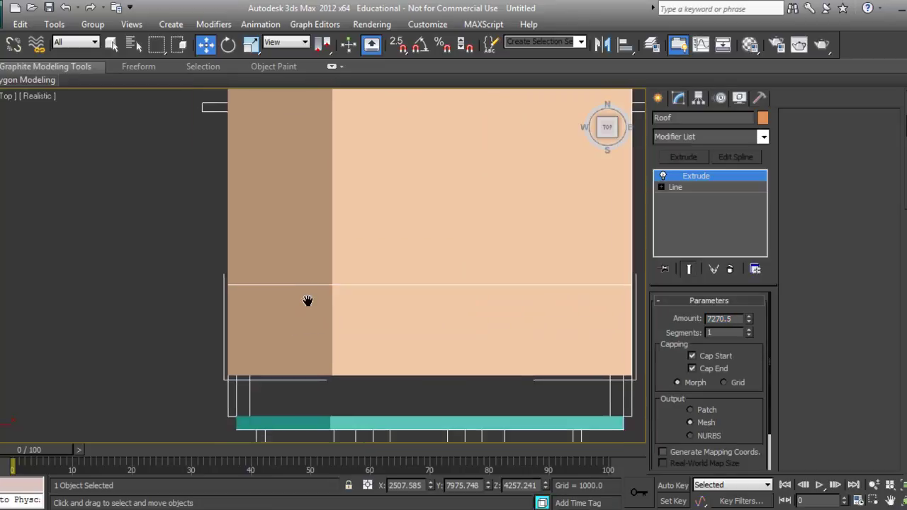
scroll(303, 317, up, 4)
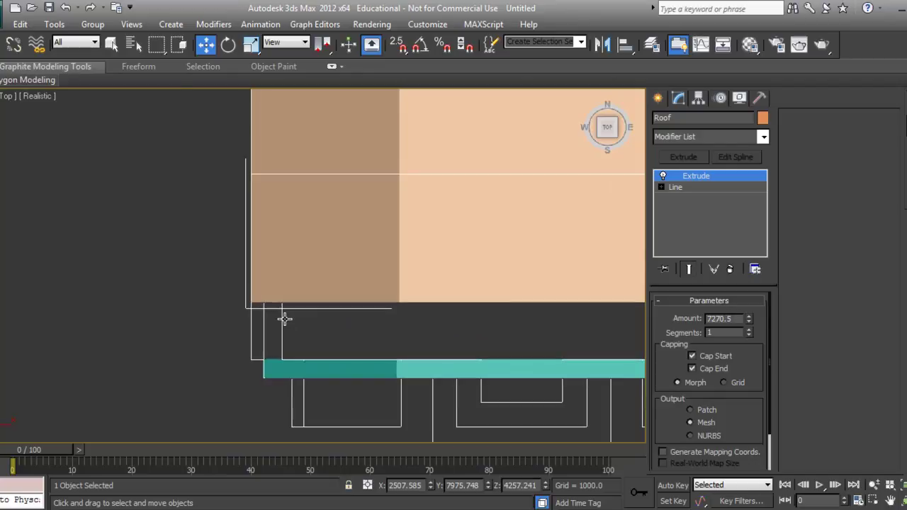
key(s)
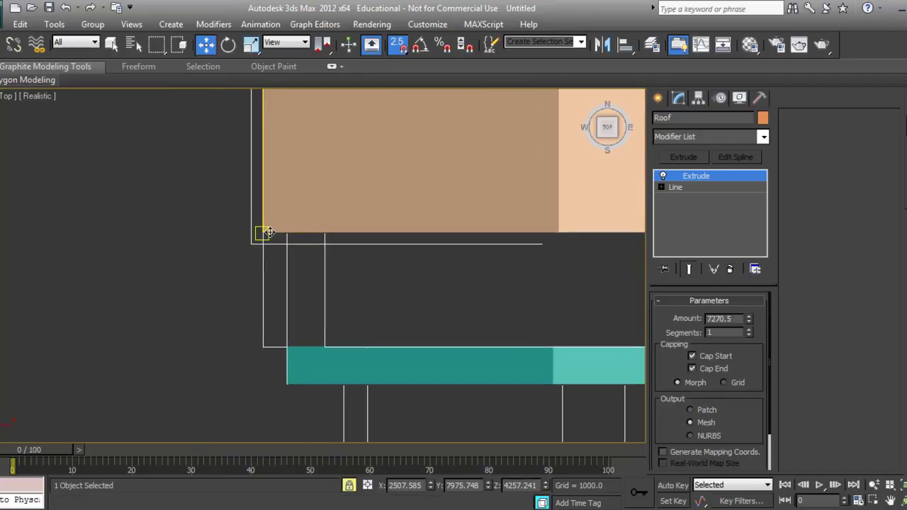
drag(286, 251, 263, 348)
Examine the roof's alignment with the plan and the front wall from above and in perspective.
scroll(390, 283, down, 2)
middle_drag(436, 227, 359, 338)
scroll(421, 265, down, 1)
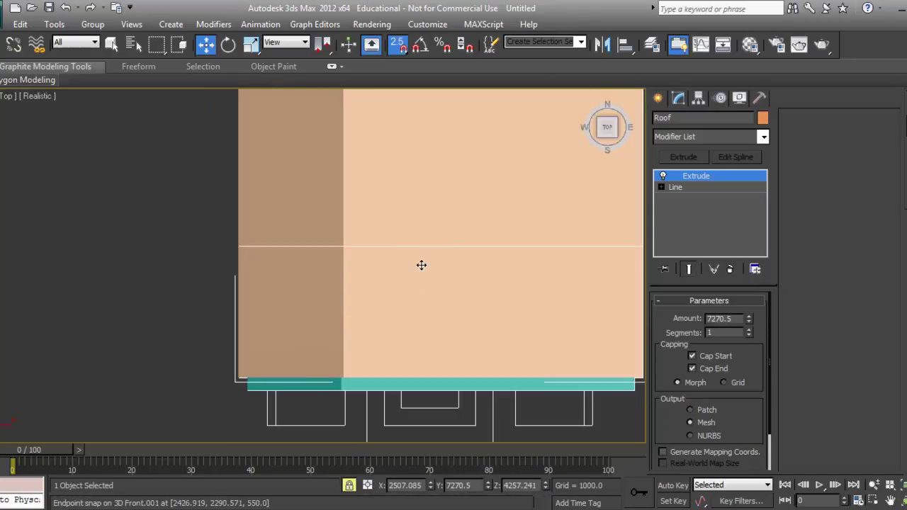
middle_drag(423, 265, 390, 328)
scroll(389, 326, down, 2)
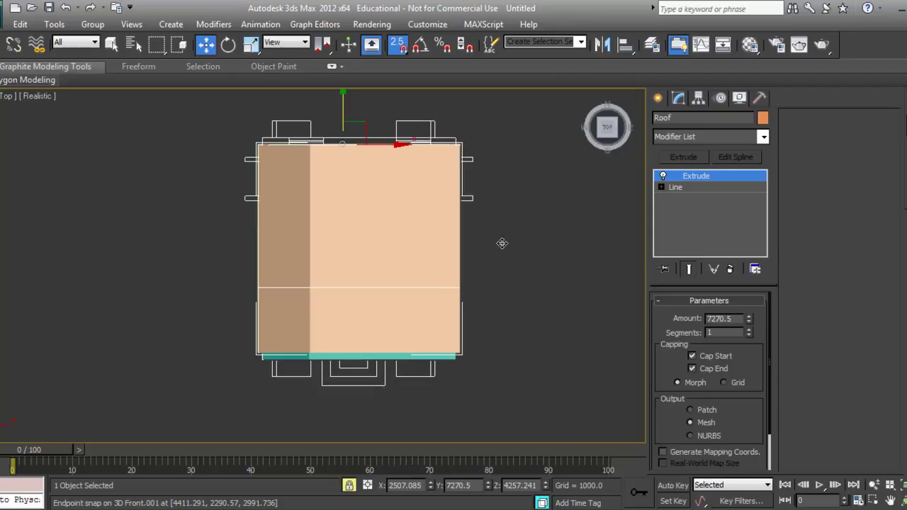
click(588, 96)
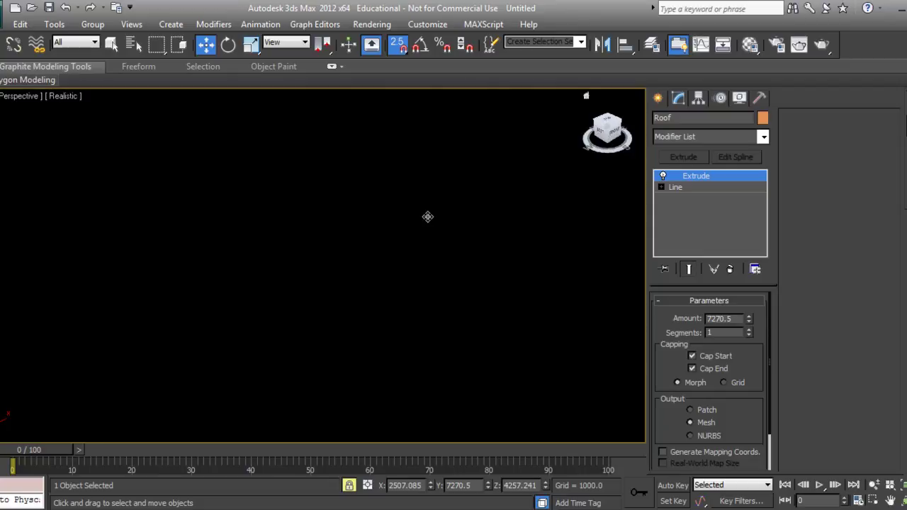
scroll(375, 298, down, 7)
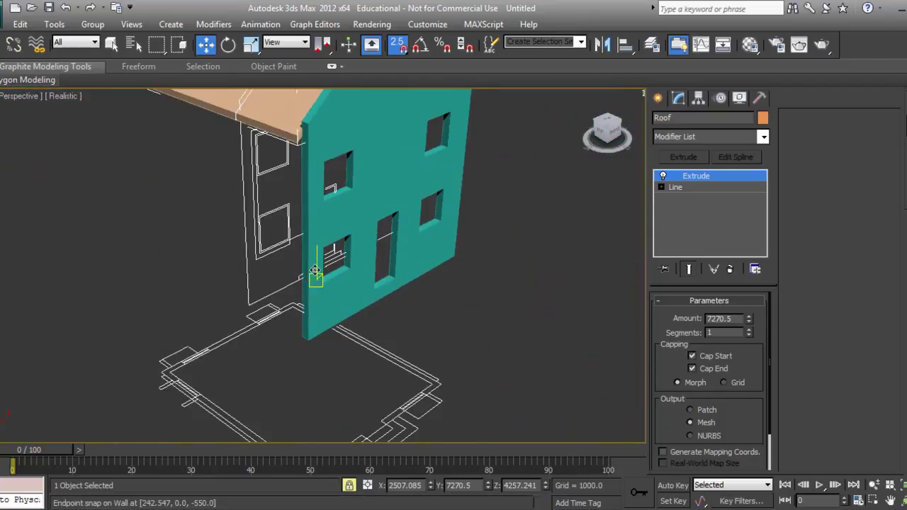
alt+middle_drag(319, 276, 396, 301)
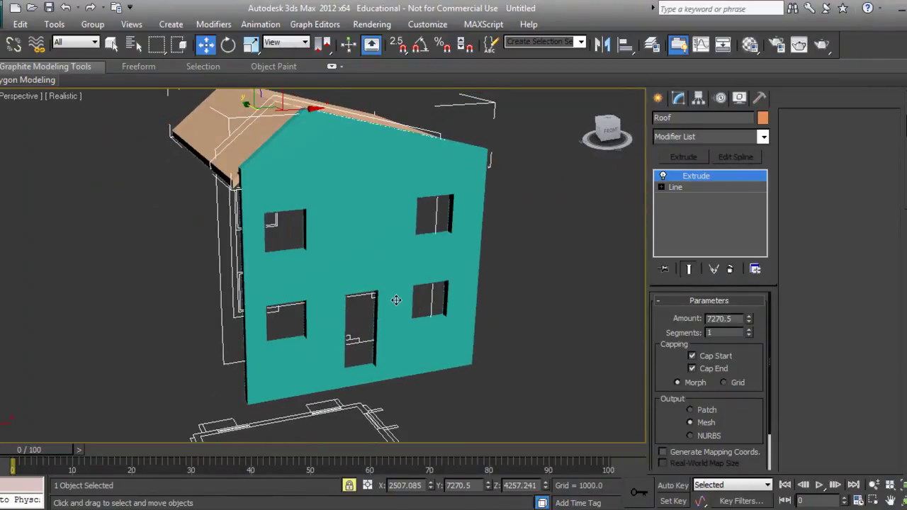
Show the house's front elevation in wireframe display.
key(f)
scroll(381, 291, down, 3)
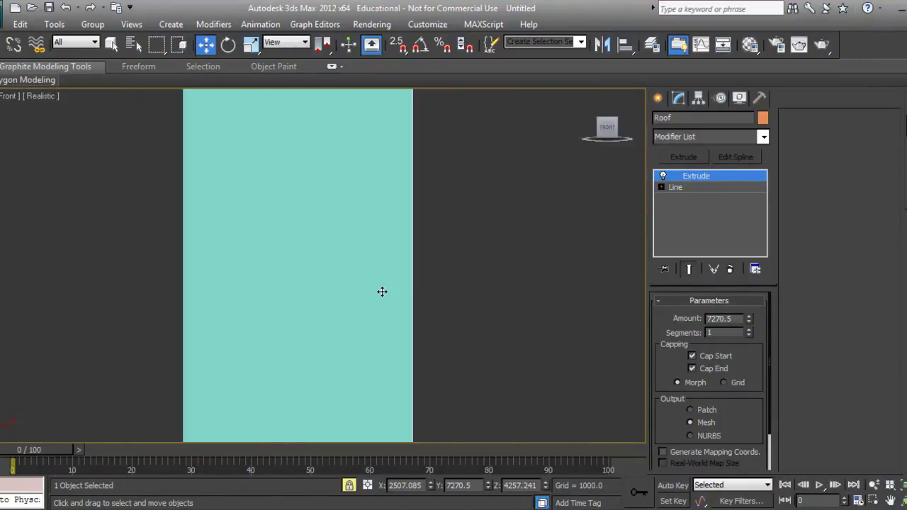
scroll(382, 291, down, 5)
middle_drag(383, 292, 354, 304)
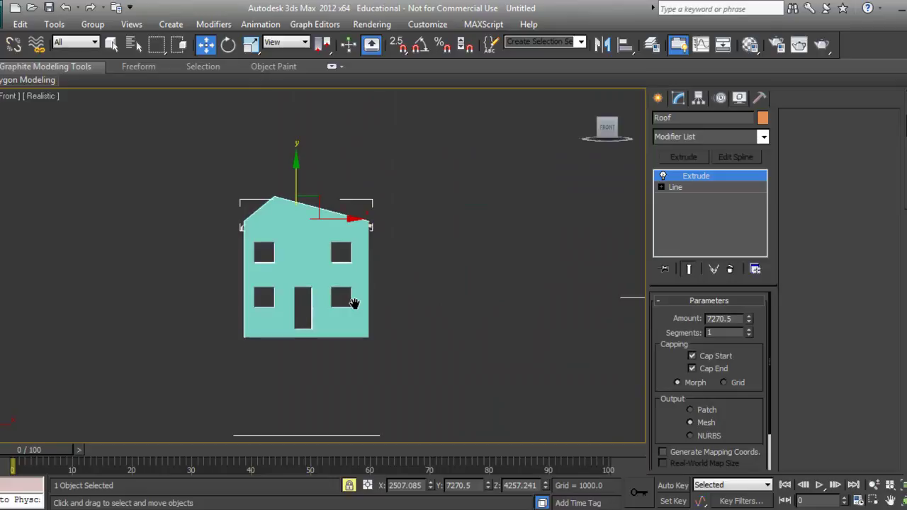
key(F3)
scroll(500, 273, up, 3)
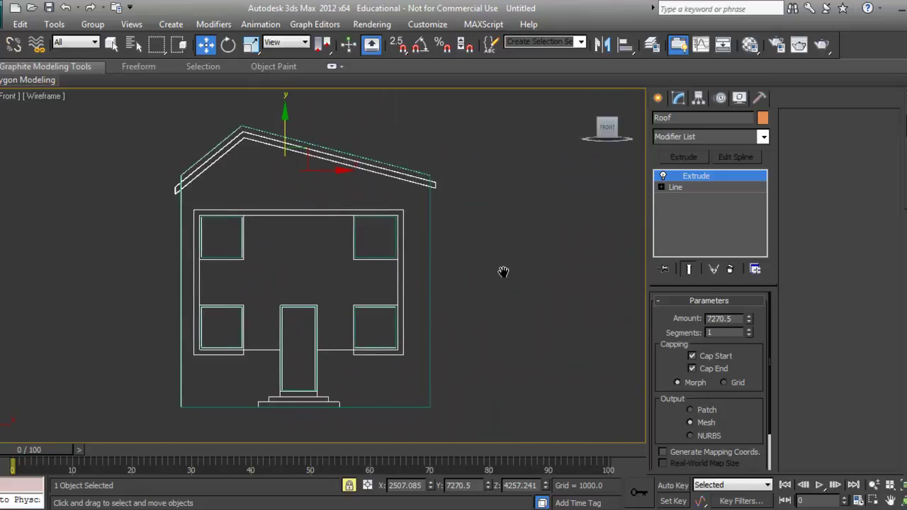
Trace the outer edge of the window surround with a snapped Line, from the lower-left window's inner bottom corner round to the lower-right window's.
click(658, 99)
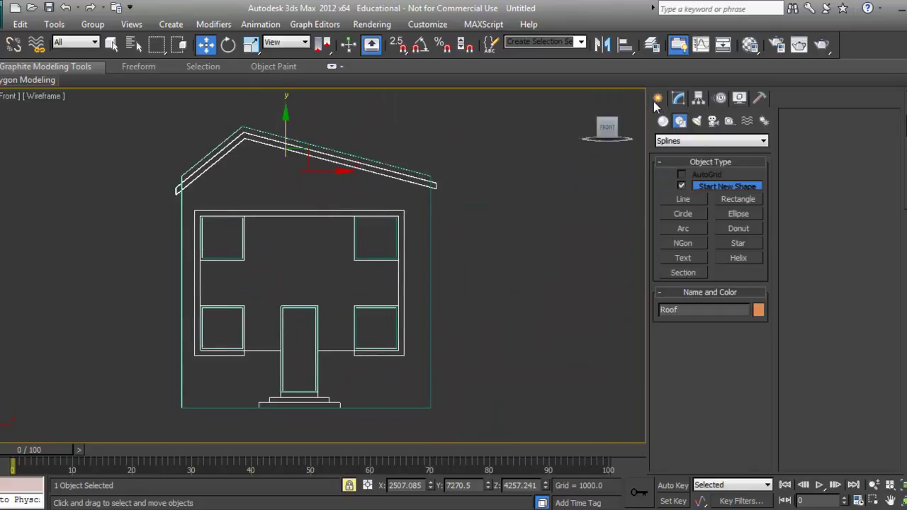
click(683, 199)
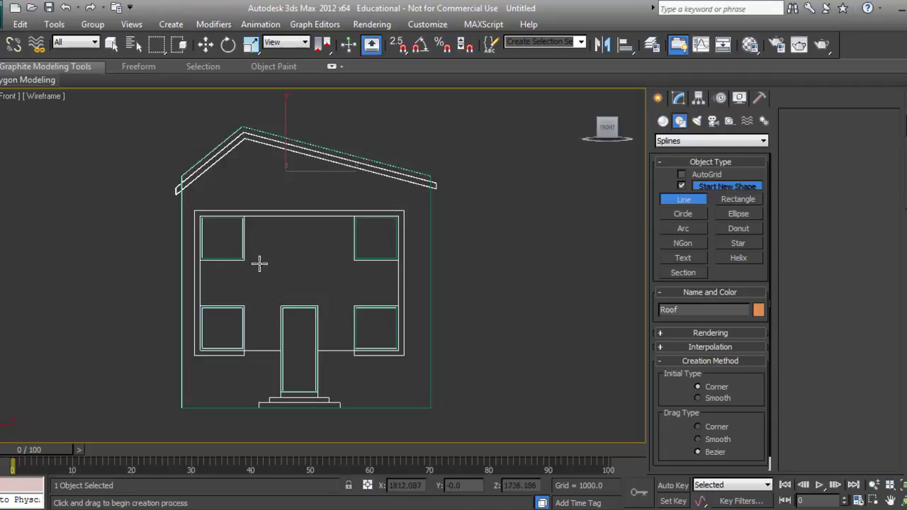
key(s)
scroll(227, 327, up, 2)
scroll(277, 316, down, 1)
middle_drag(236, 324, 279, 302)
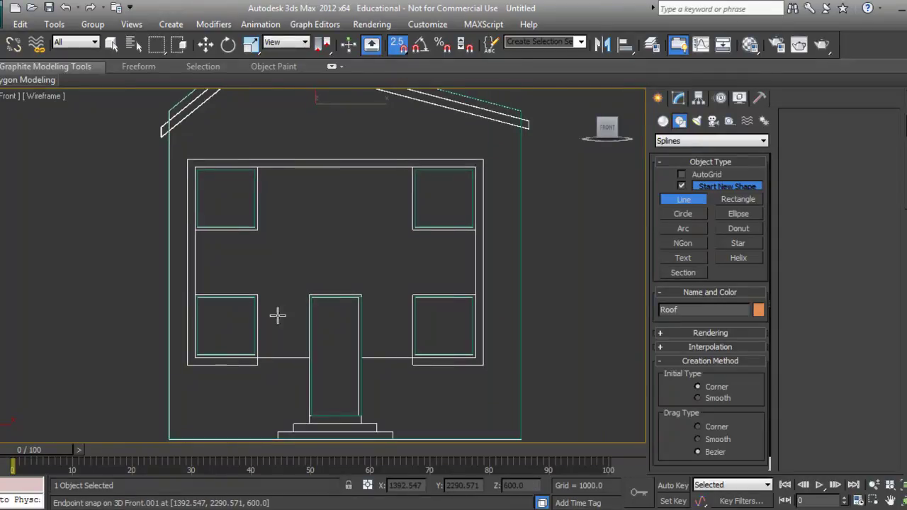
click(256, 358)
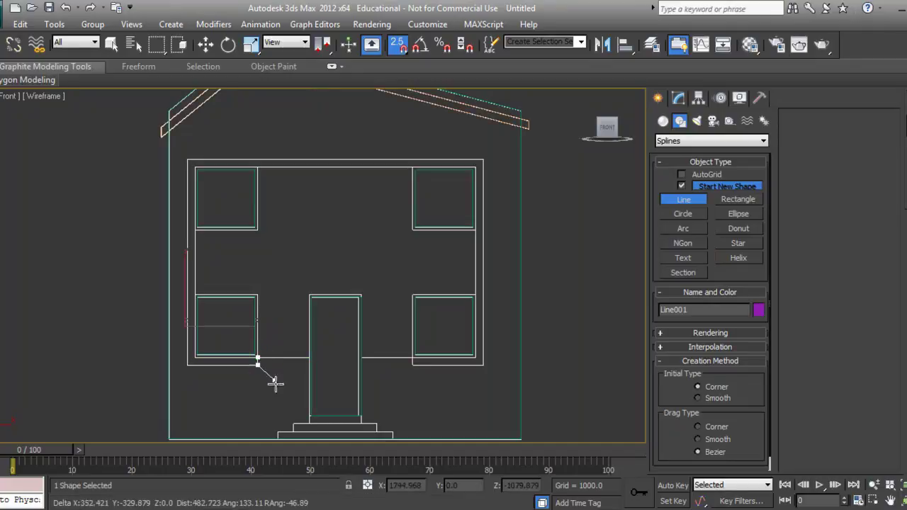
click(188, 366)
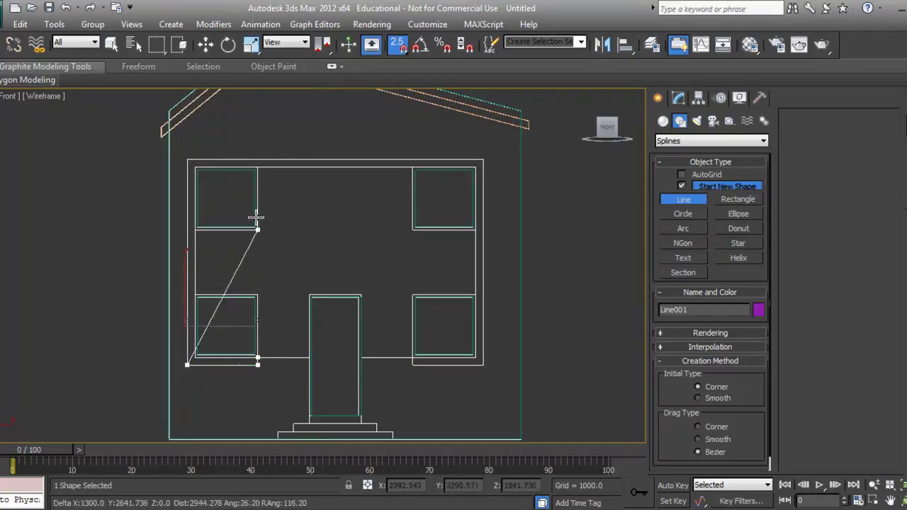
click(187, 160)
click(483, 160)
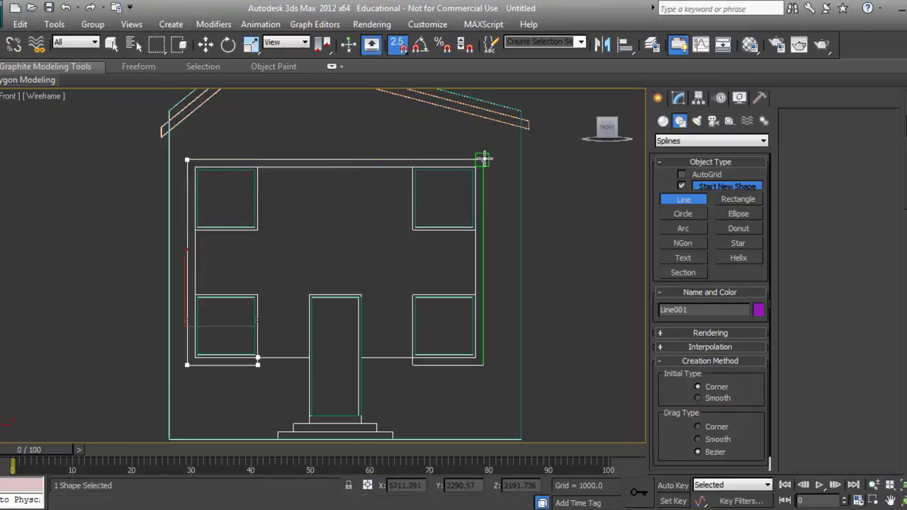
click(484, 365)
click(412, 365)
click(413, 358)
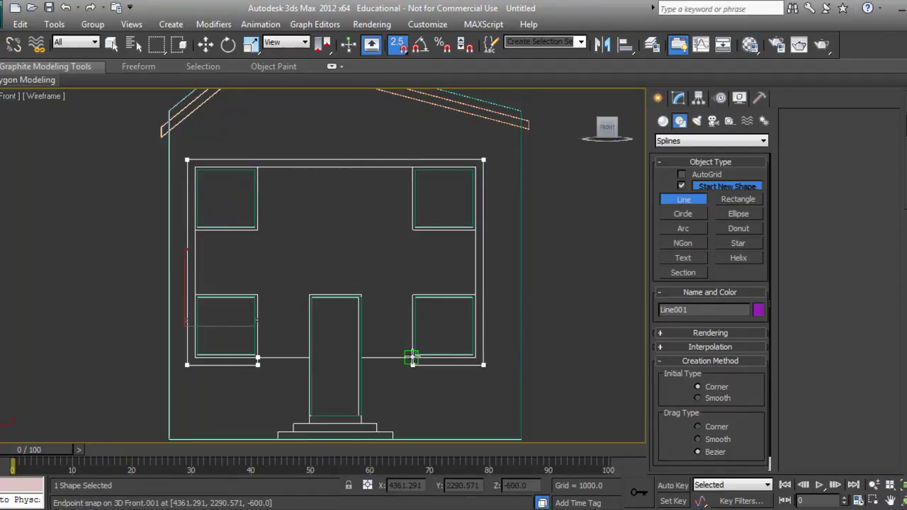
Trace the inner edge of the window surround back to the starting corner and close the spline.
click(474, 358)
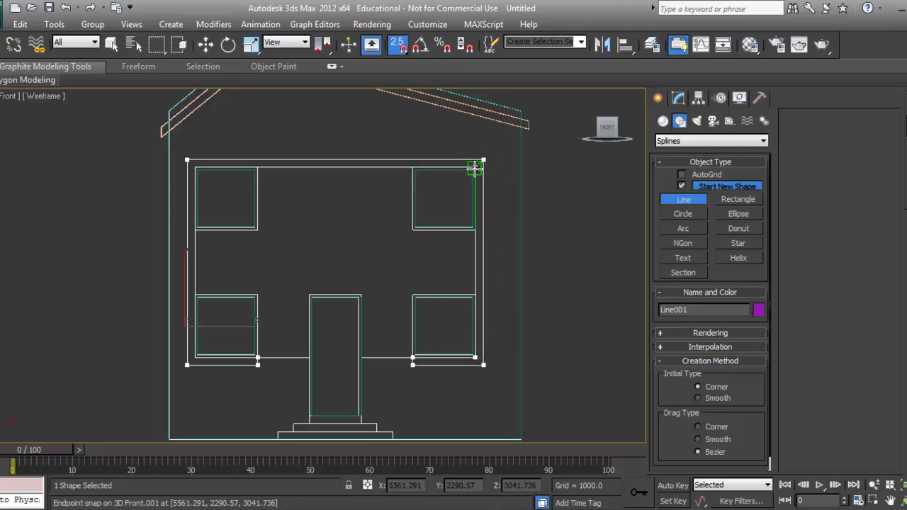
click(475, 168)
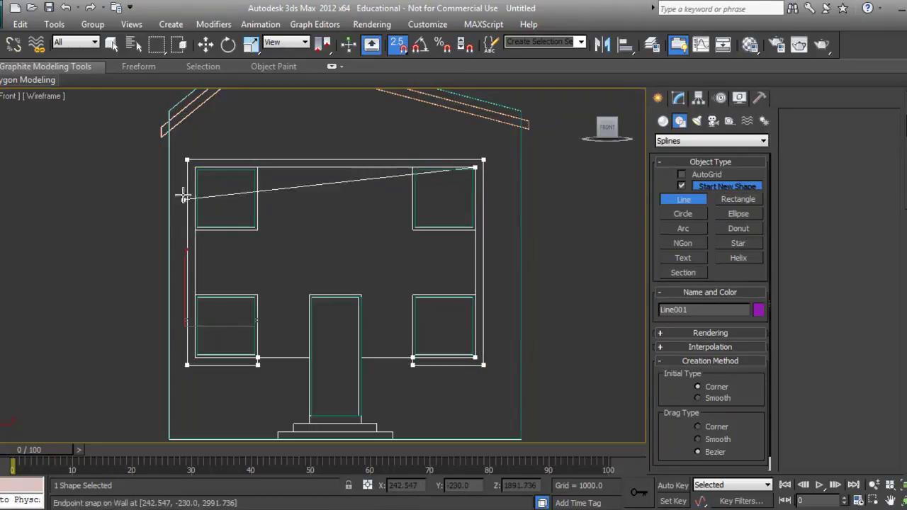
click(195, 168)
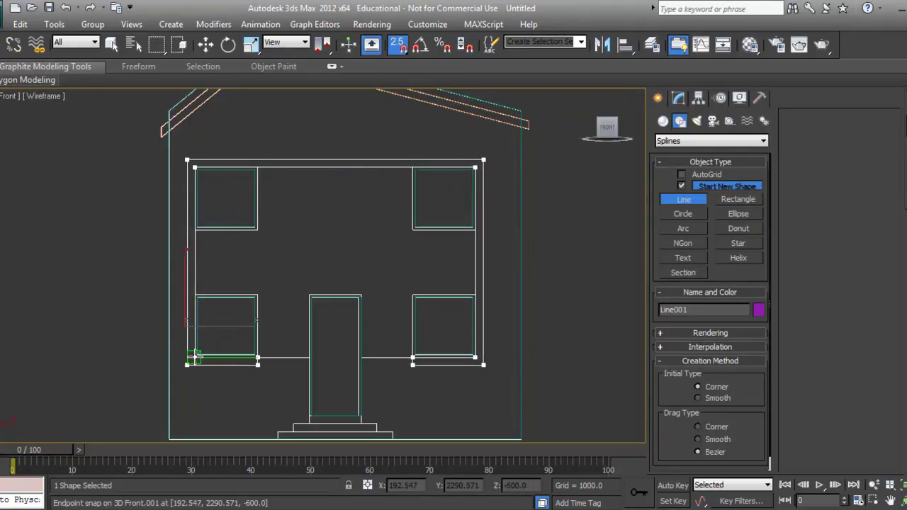
click(202, 359)
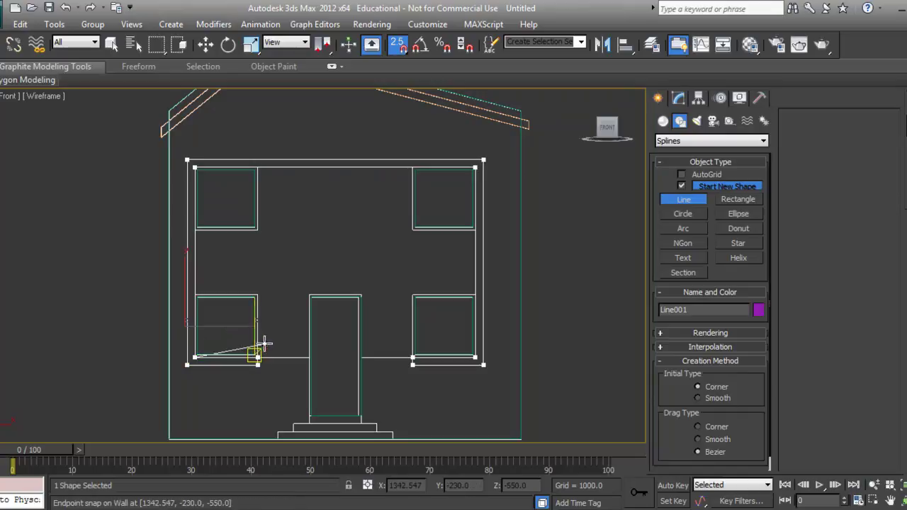
click(257, 358)
click(432, 305)
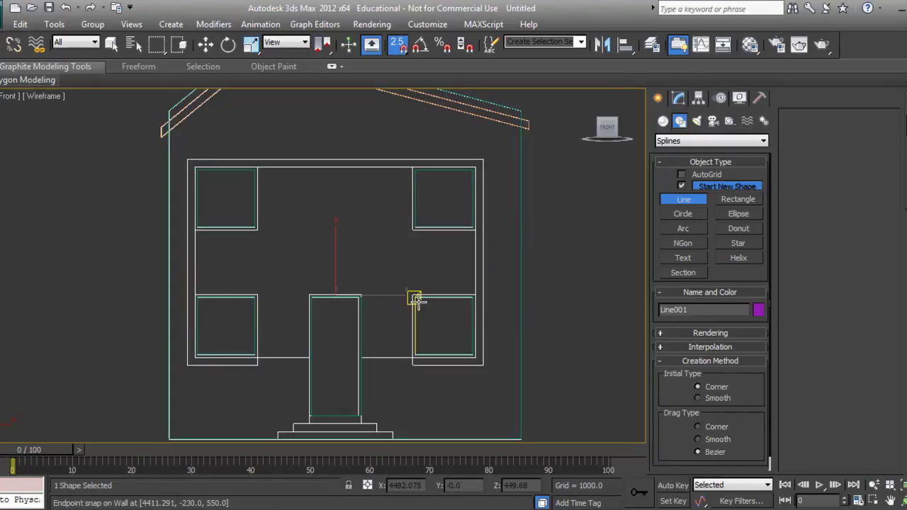
Extrude the closed window surround spline by 150.
click(679, 100)
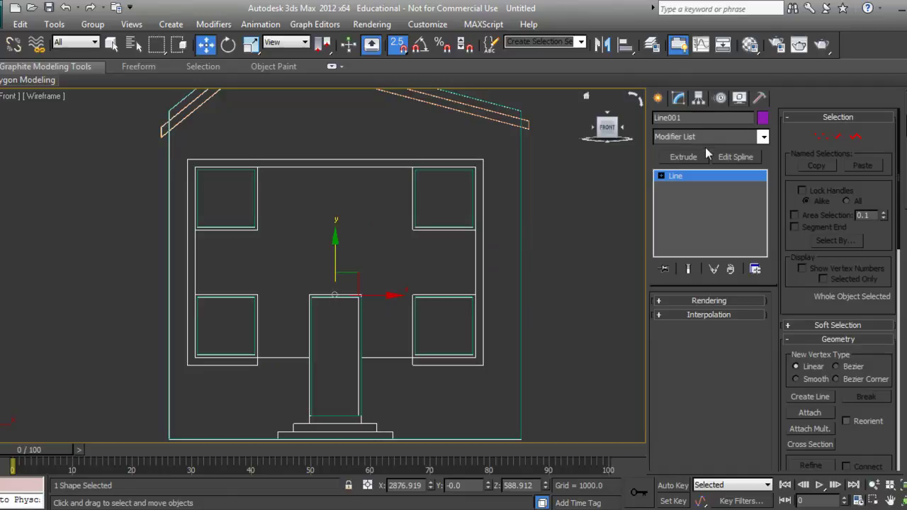
click(688, 157)
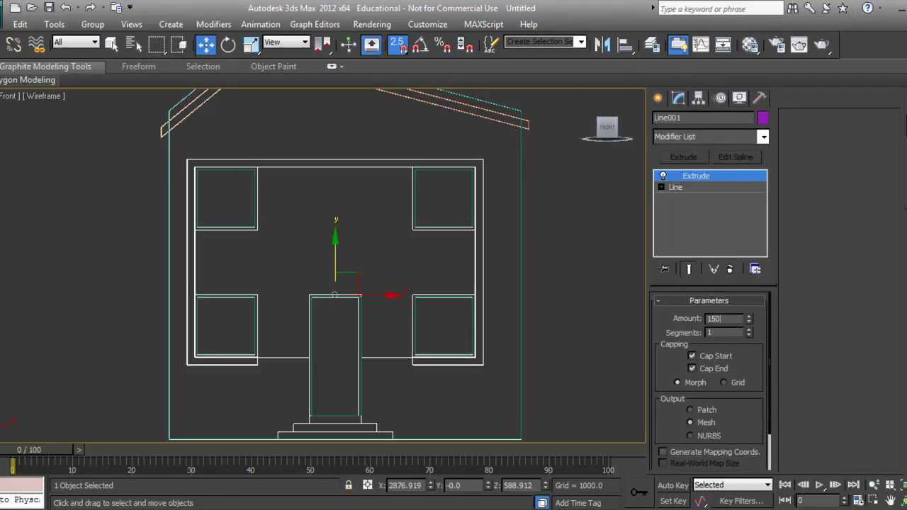
click(657, 98)
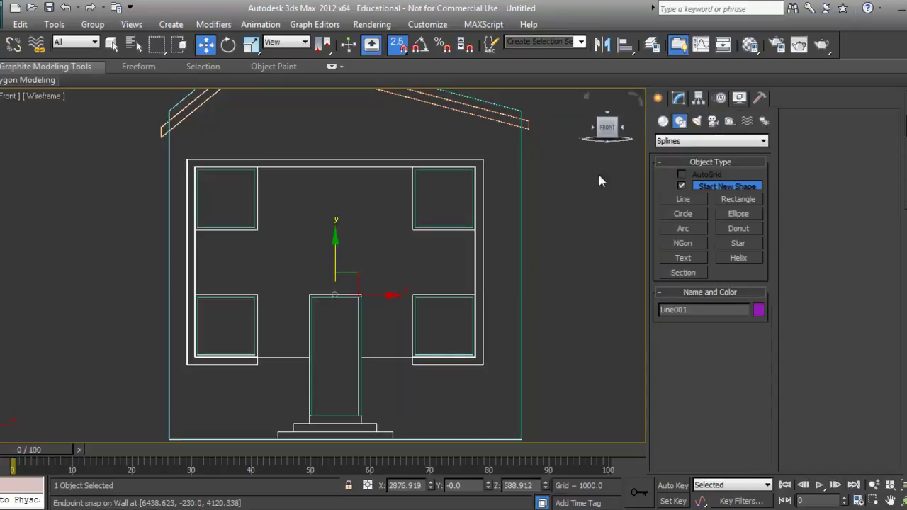
right_click(501, 221)
Measure the window surround's projection on the plan from above, using a temporary snapped Rectangle over its left side strip.
click(608, 117)
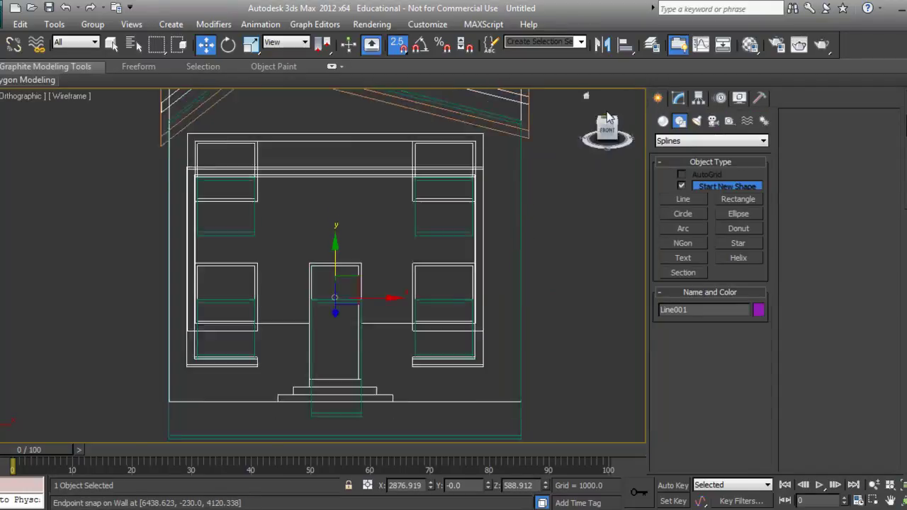
middle_drag(339, 358, 319, 204)
drag(343, 215, 338, 321)
drag(344, 267, 349, 351)
middle_drag(279, 355, 308, 310)
click(724, 202)
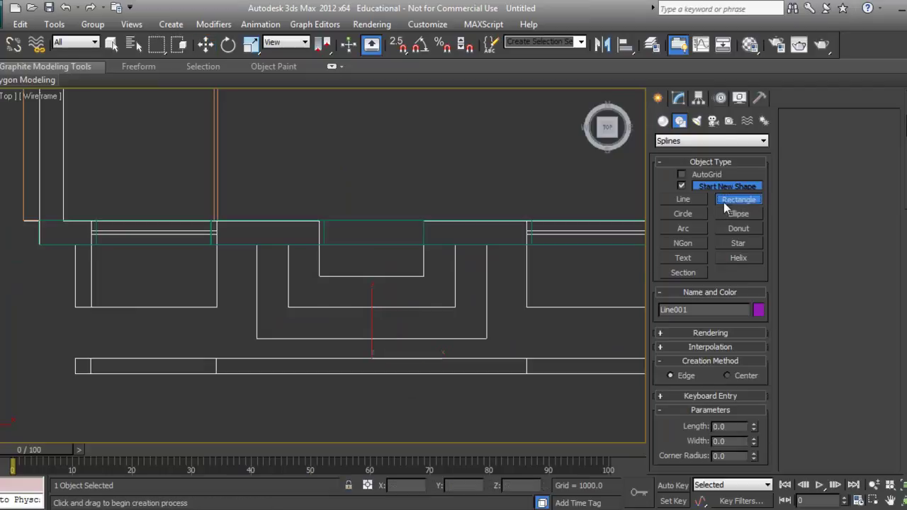
middle_drag(214, 331, 234, 346)
key(s)
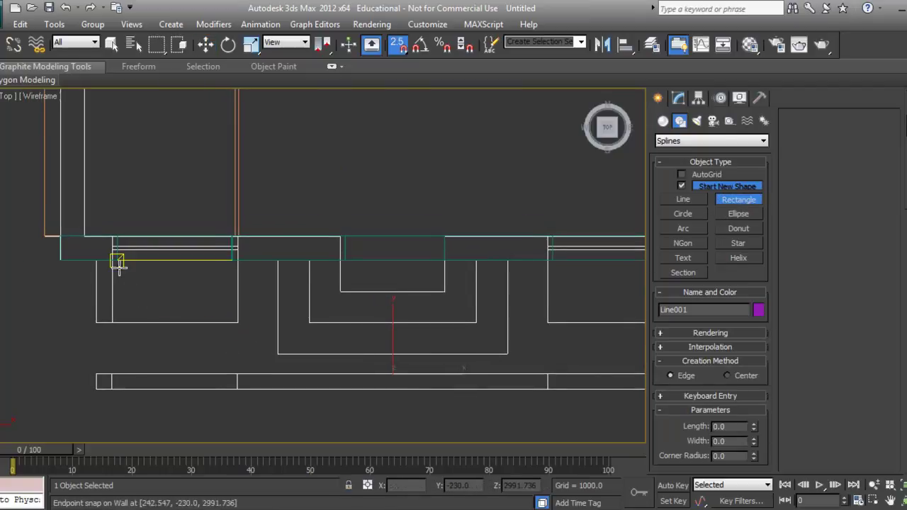
drag(97, 261, 111, 317)
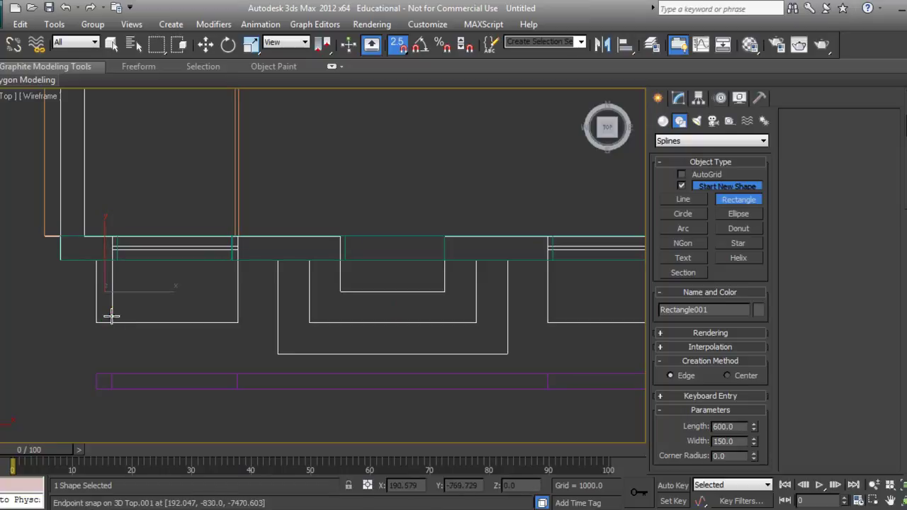
right_click(111, 317)
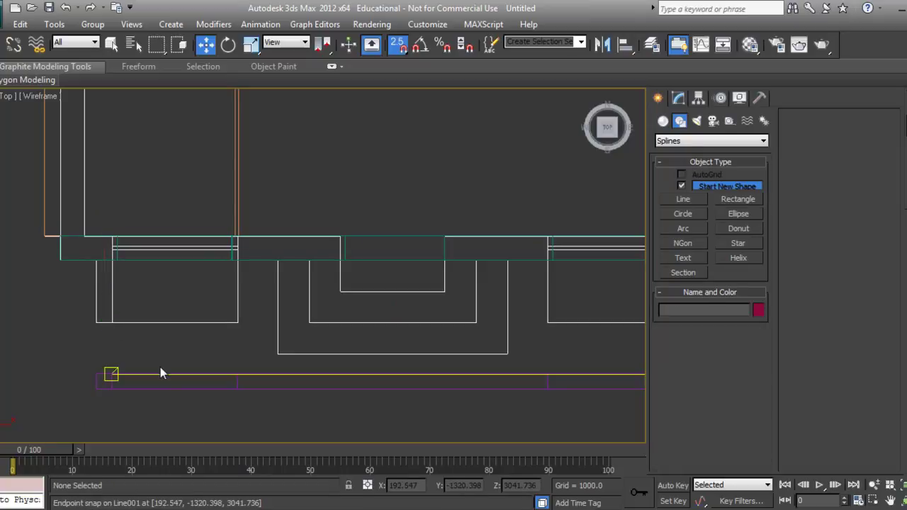
Set the window surround's extrusion amount to 600.
key(s)
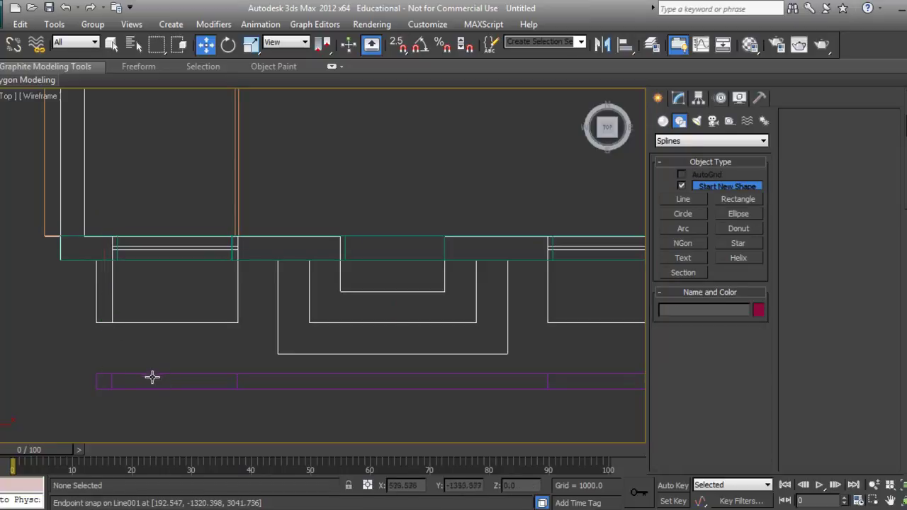
click(153, 375)
click(679, 99)
click(735, 318)
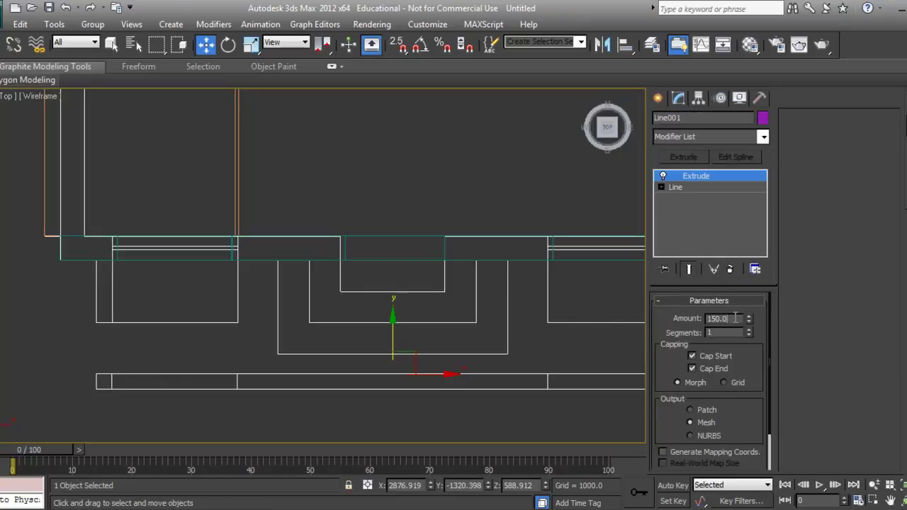
text(600)
key(Return)
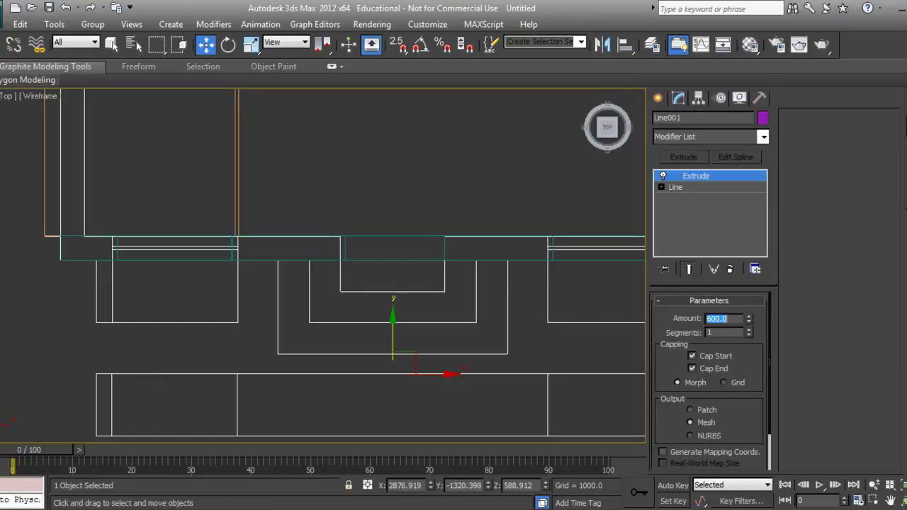
Move the window surround by its outer left corner, snapping it onto the matching corner of the plan against the front wall.
middle_drag(183, 392, 222, 353)
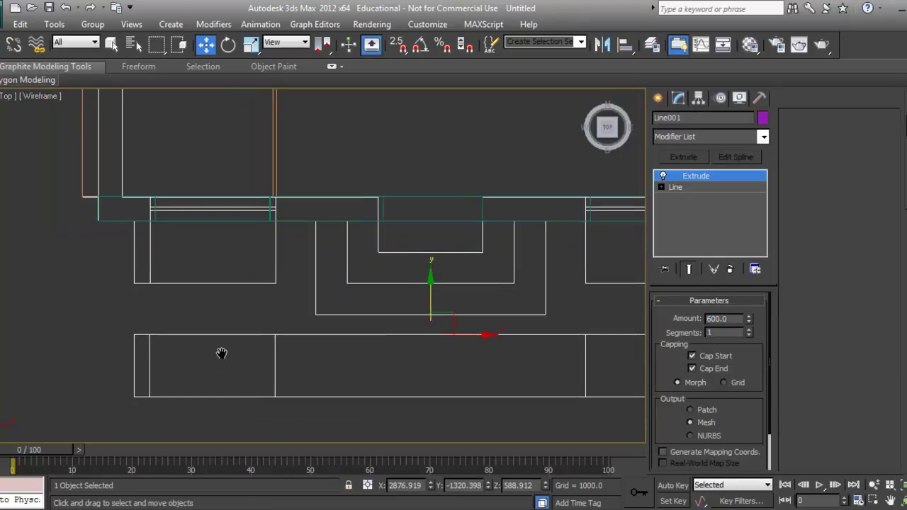
click(658, 98)
key(s)
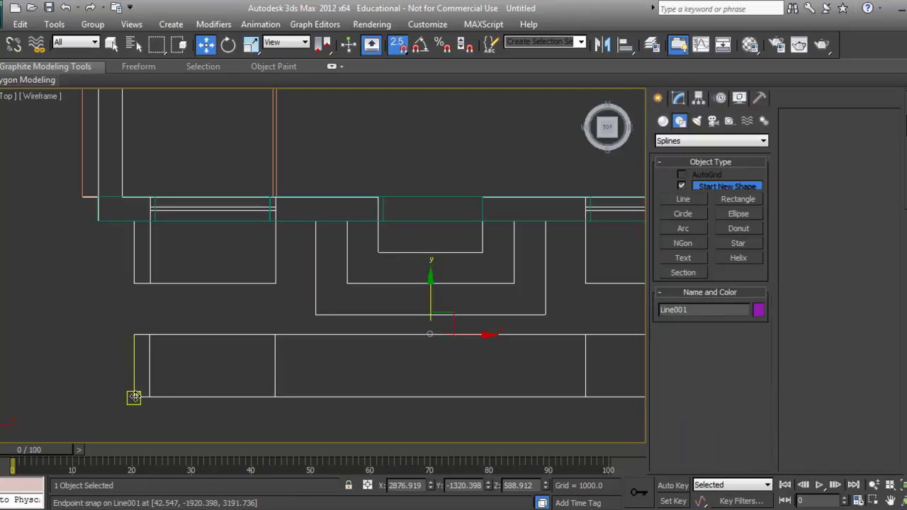
drag(134, 397, 139, 282)
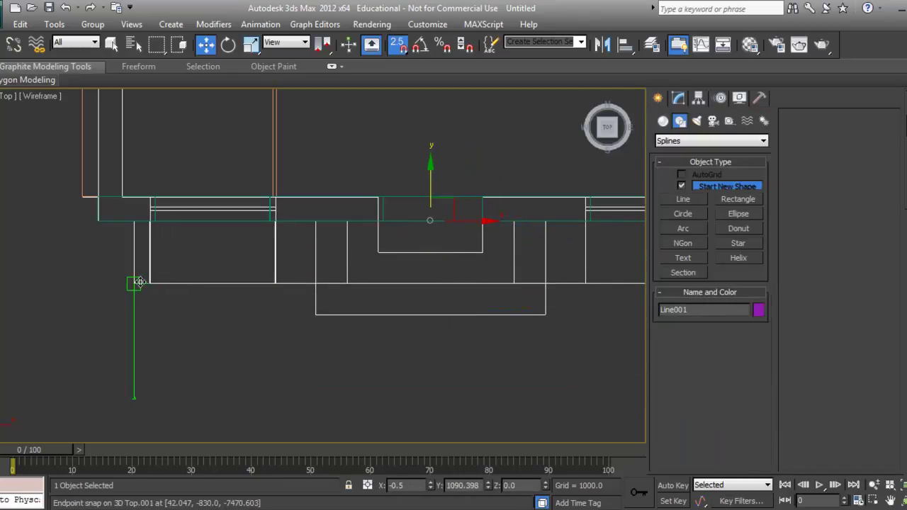
Show the model shaded in perspective and examine how the window surround sits on the front wall and relates to the drawings.
middle_drag(282, 335, 268, 356)
key(p)
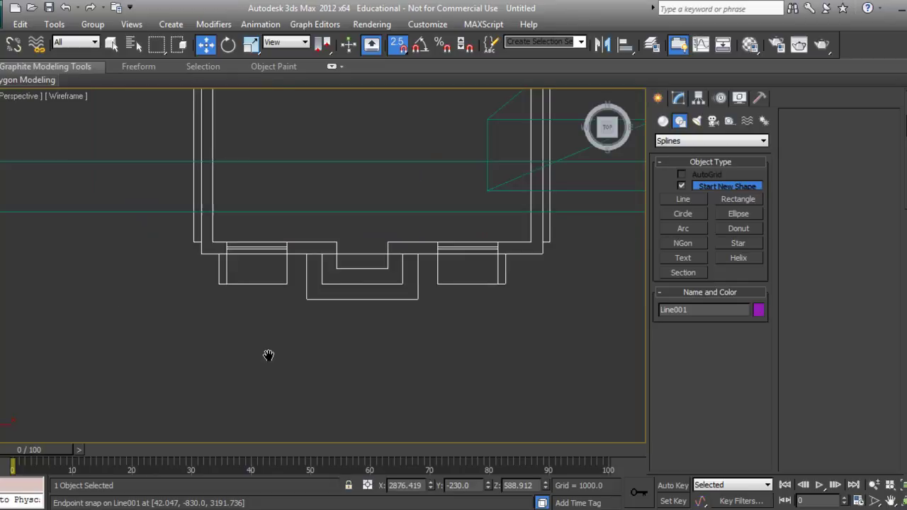
mouse_move(289, 407)
alt+middle_down()
mouse_move(356, 333)
mouse_move(354, 359)
mouse_move(360, 340)
mouse_move(313, 328)
mouse_move(272, 338)
mouse_move(246, 331)
mouse_move(433, 282)
mouse_move(312, 291)
alt+middle_up()
scroll(355, 359, down, 5)
key(F3)
scroll(352, 321, up, 5)
scroll(369, 287, down, 3)
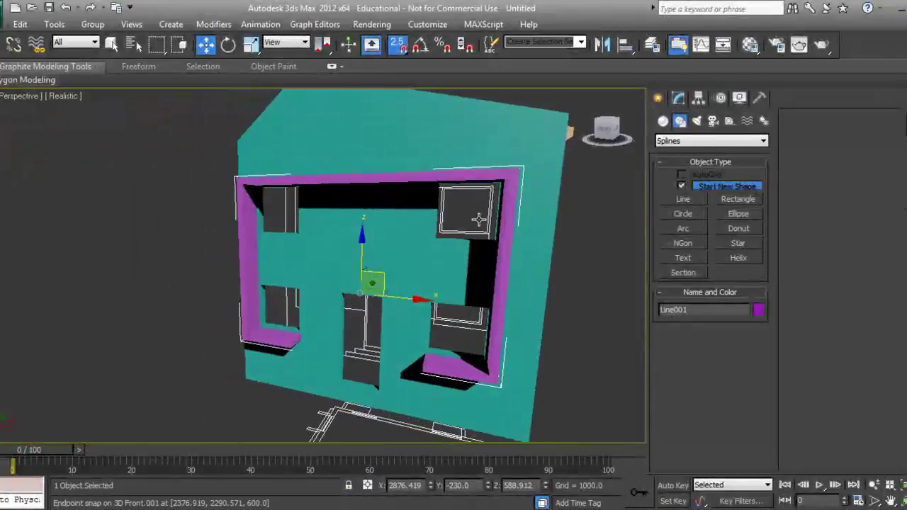
click(587, 95)
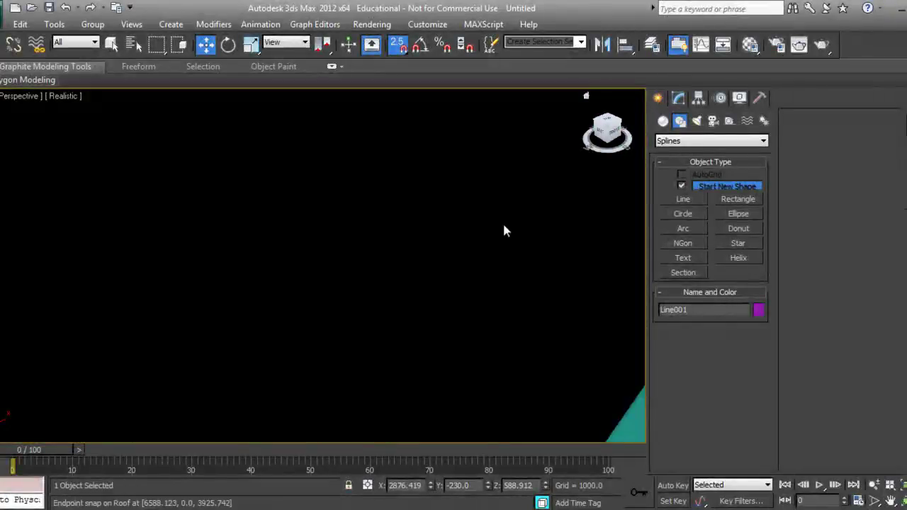
scroll(400, 285, down, 5)
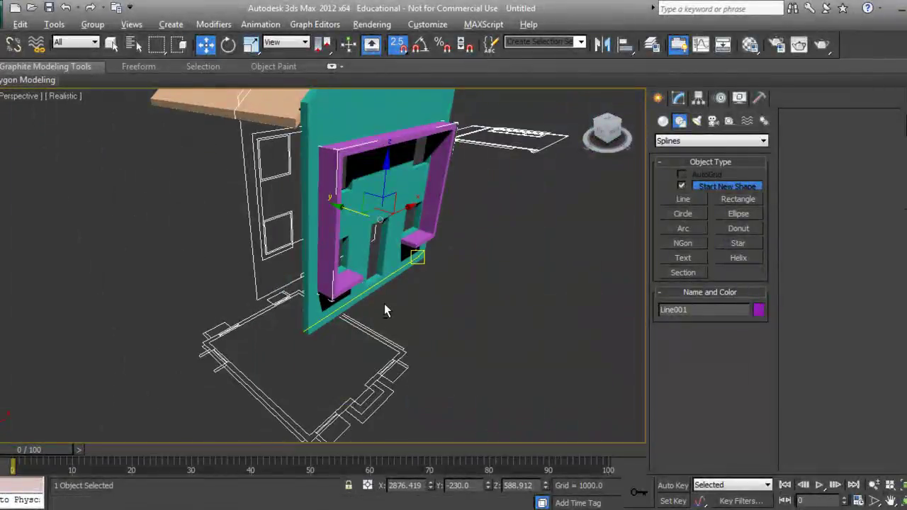
scroll(397, 294, down, 2)
scroll(400, 322, down, 4)
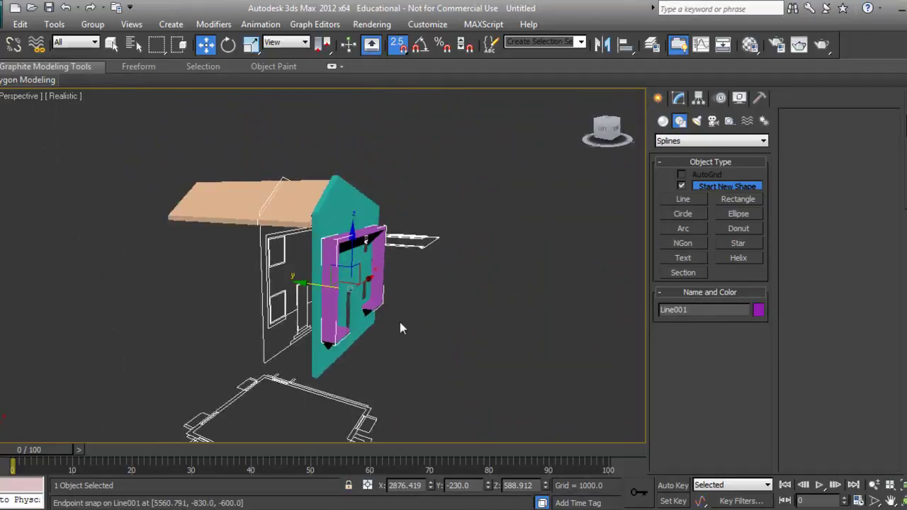
key(super)
mouse_move(403, 326)
alt+middle_down()
mouse_move(304, 344)
mouse_move(261, 334)
mouse_move(345, 325)
mouse_move(328, 326)
mouse_move(380, 338)
mouse_move(277, 361)
mouse_move(321, 351)
alt+middle_up()
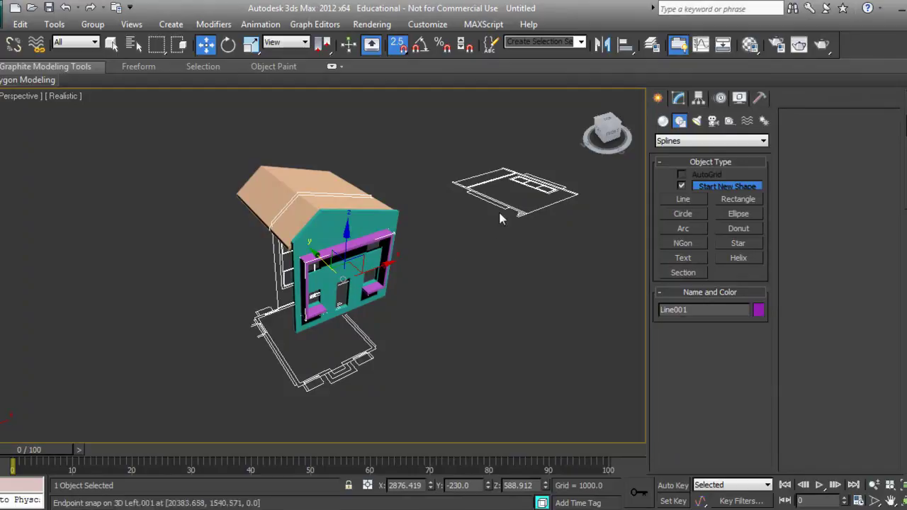
Rotate the left elevation drawing 90 degrees about the X axis with angle snap so it stands upright.
click(397, 47)
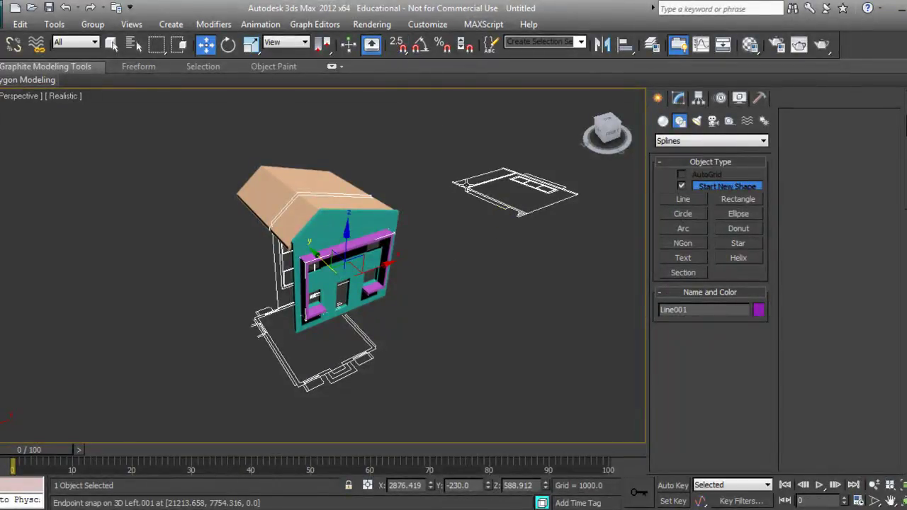
click(466, 184)
key(e)
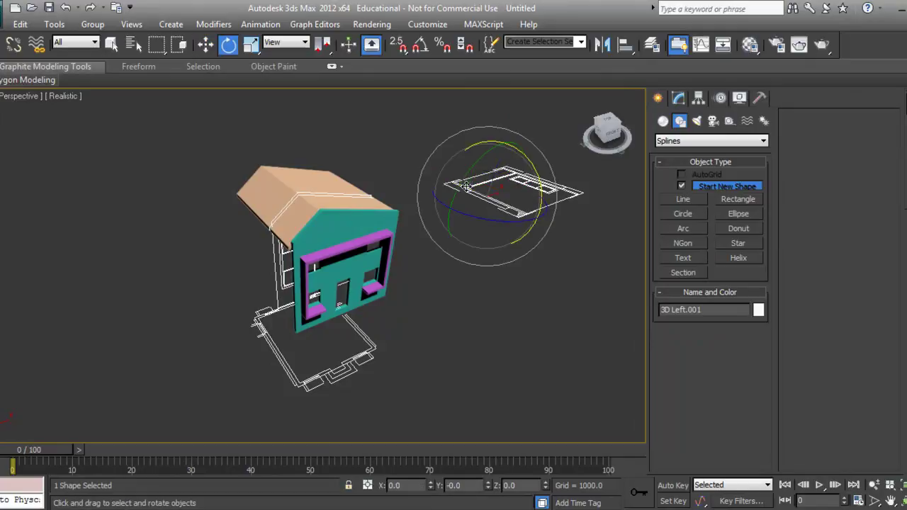
middle_drag(484, 239, 451, 265)
click(423, 45)
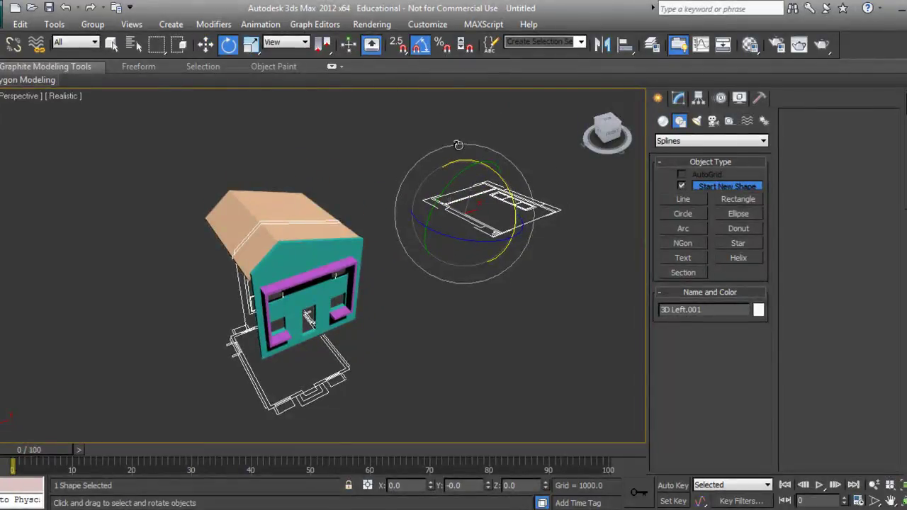
drag(500, 178, 531, 233)
alt+middle_drag(518, 319, 540, 278)
Rotate the upright left elevation drawing 90 degrees about the Z axis so it faces the left view.
key(t)
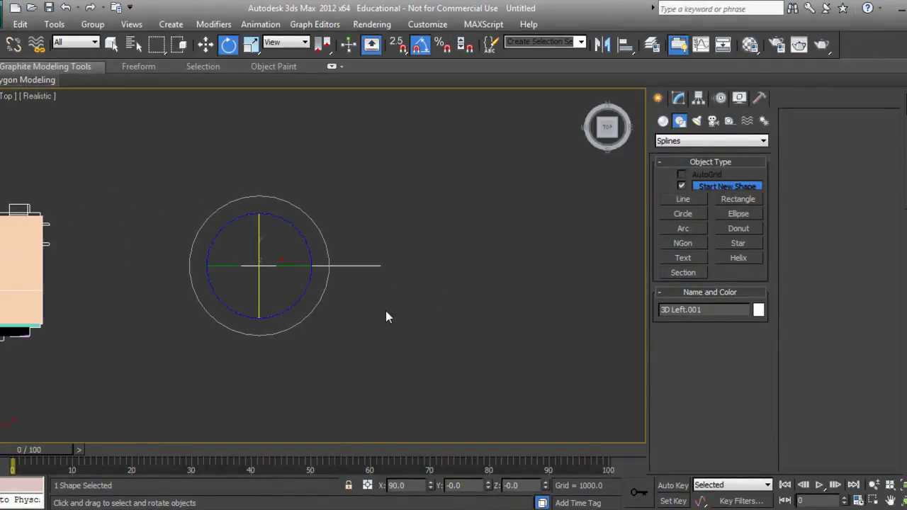
key(l)
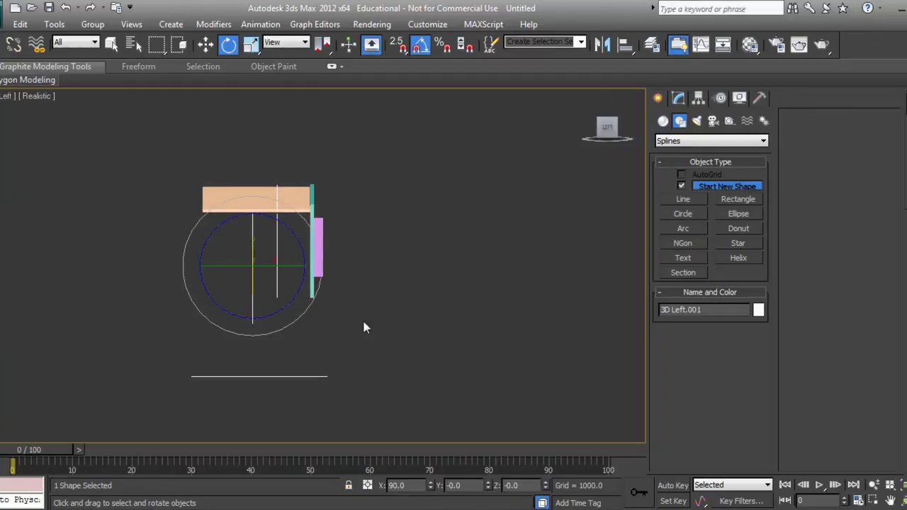
drag(256, 280, 312, 285)
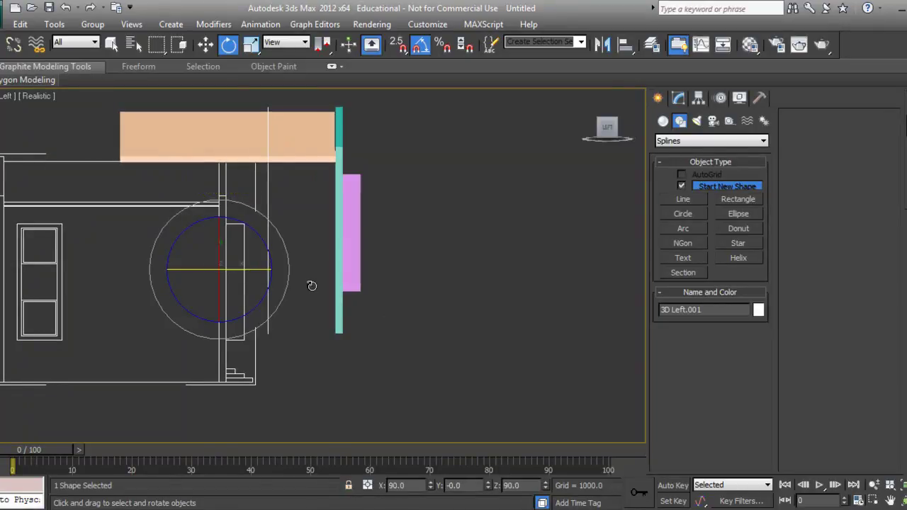
middle_drag(312, 285, 341, 380)
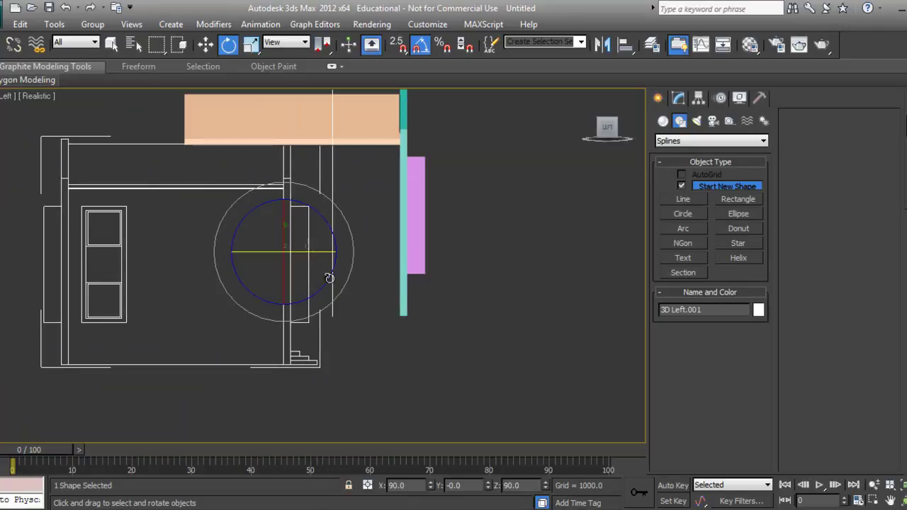
middle_drag(320, 253, 336, 302)
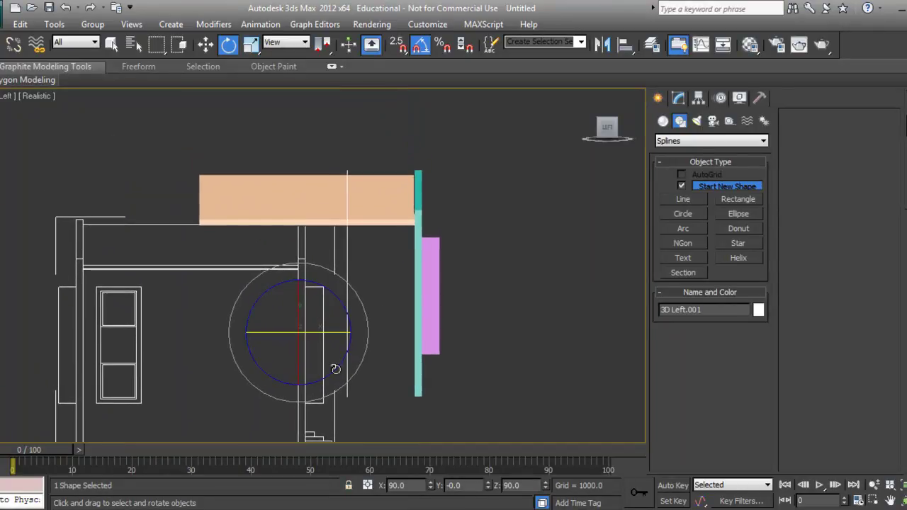
middle_drag(334, 371, 365, 320)
scroll(363, 319, down, 2)
Align the left elevation drawing with the model by snapping its front wall's top outer corner to the top of the modelled front wall.
key(w)
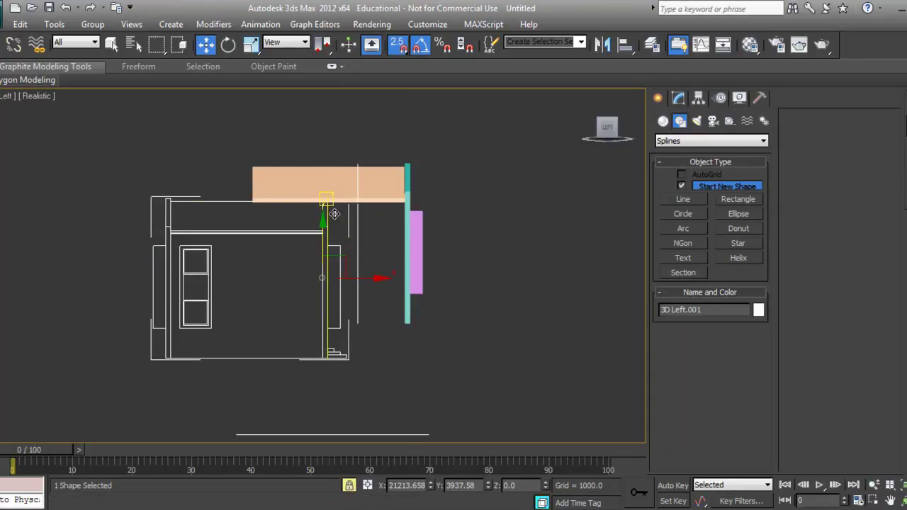
drag(328, 202, 357, 265)
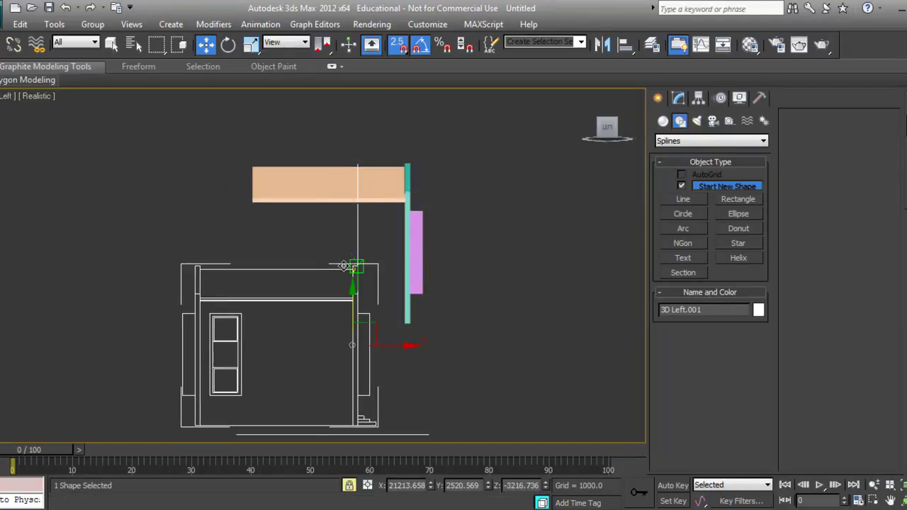
scroll(353, 289, up, 3)
middle_drag(353, 297, 347, 295)
middle_drag(488, 260, 371, 287)
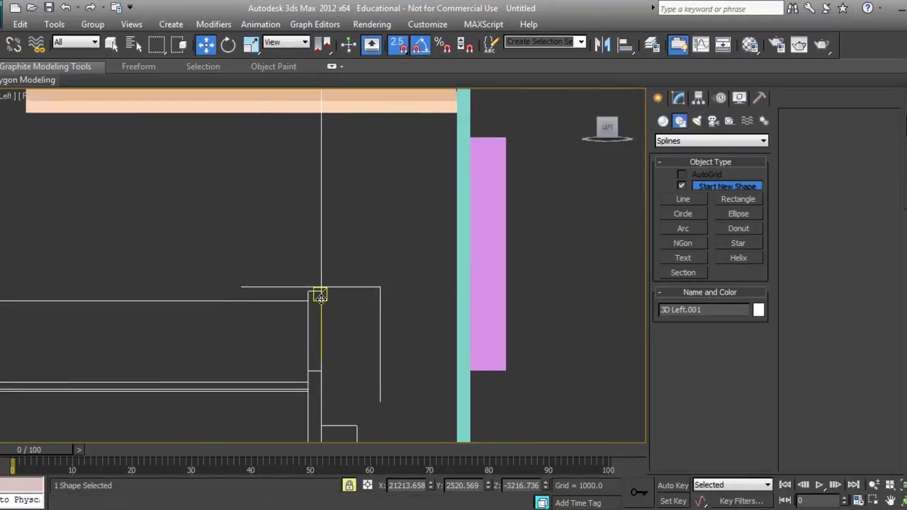
middle_drag(367, 241, 325, 305)
scroll(341, 241, down, 2)
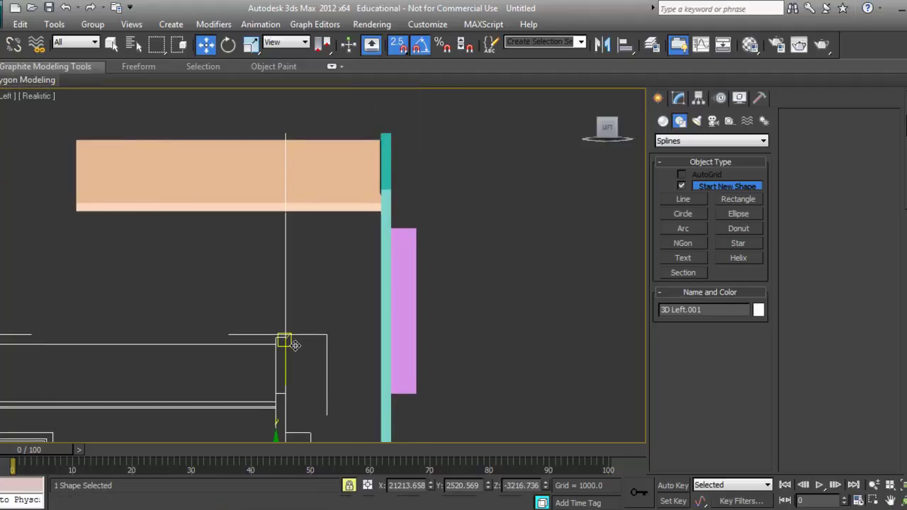
drag(284, 338, 390, 141)
scroll(347, 290, down, 4)
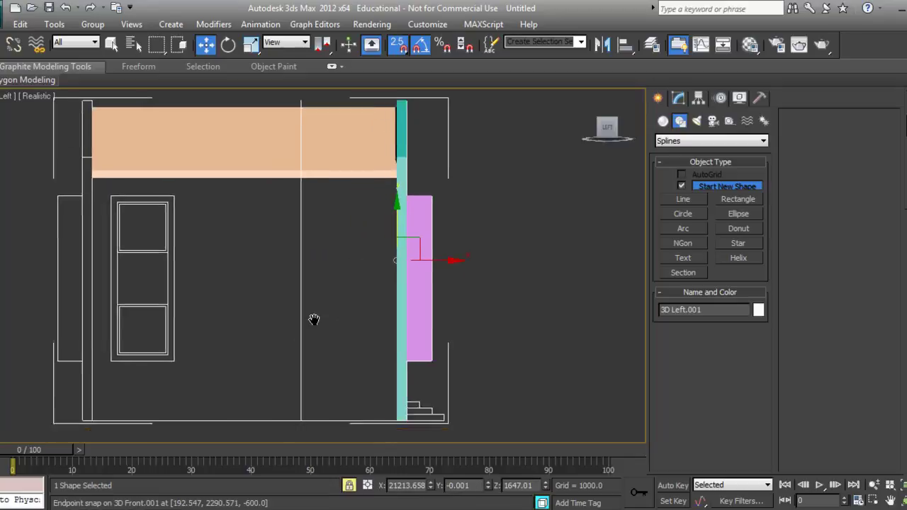
middle_drag(373, 313, 353, 325)
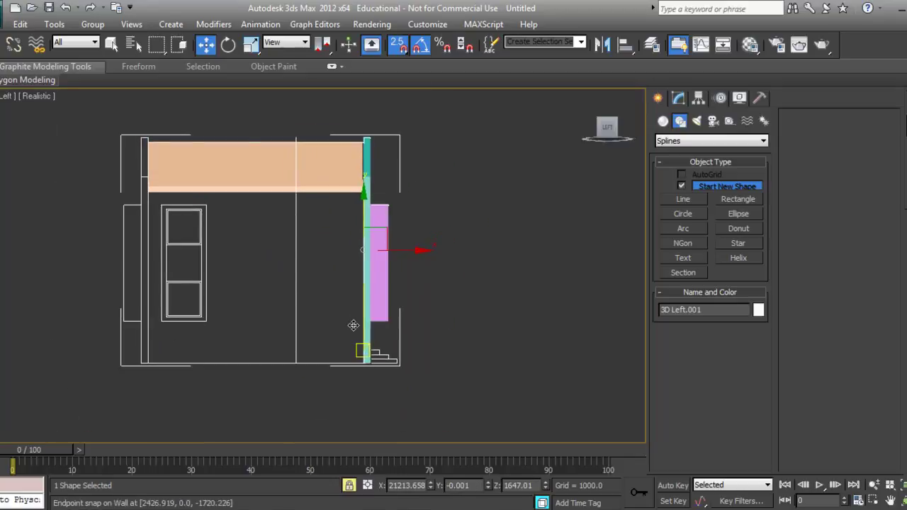
key(s)
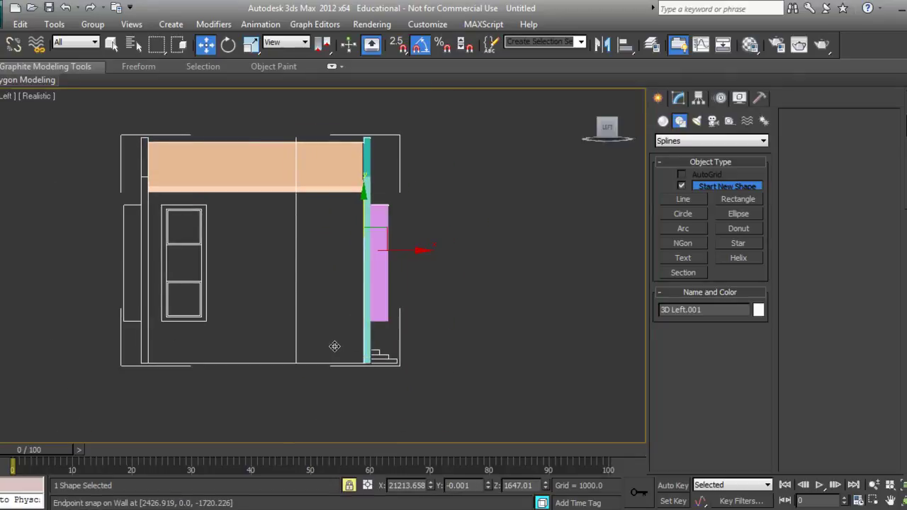
Trace the side wall below the roof on the left elevation with a snapped rectangle about 5780 long and 7270 wide.
middle_drag(335, 347, 345, 331)
key(space)
middle_drag(345, 262, 360, 284)
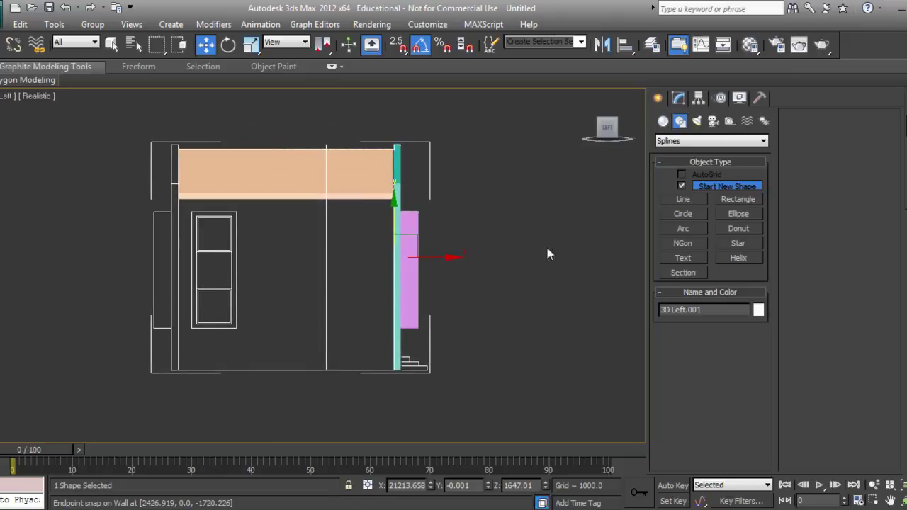
click(750, 202)
scroll(228, 263, up, 1)
middle_drag(228, 263, 237, 267)
scroll(236, 267, down, 1)
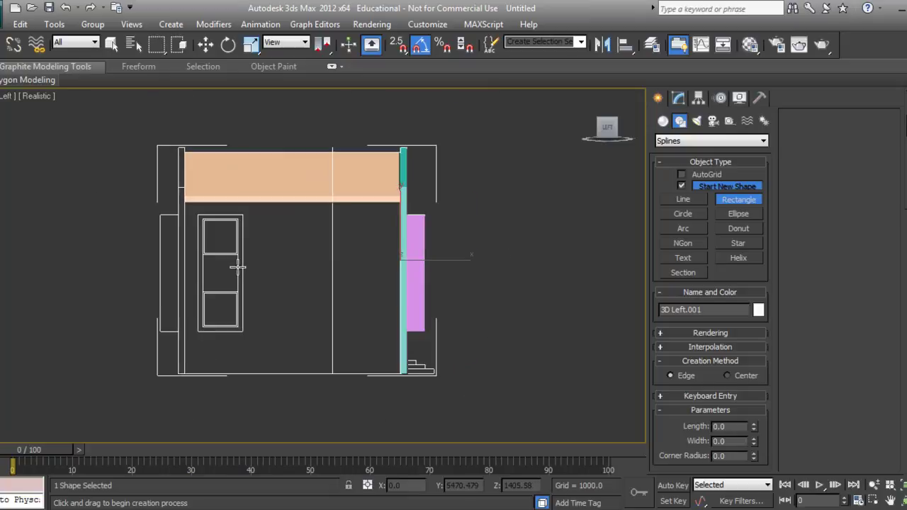
key(s)
drag(184, 202, 399, 367)
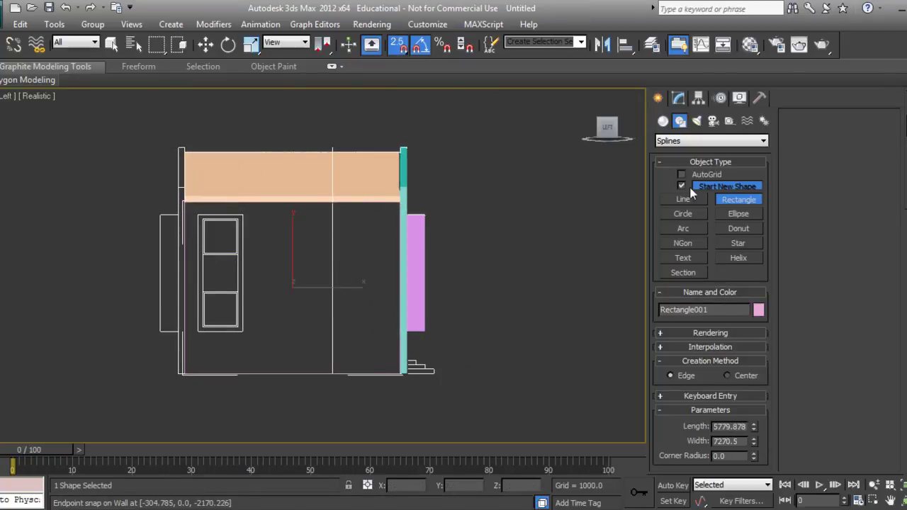
Add the upper square window opening, 1100 by 1100, to the wall outline as part of the same shape and test-move it.
scroll(228, 248, up, 2)
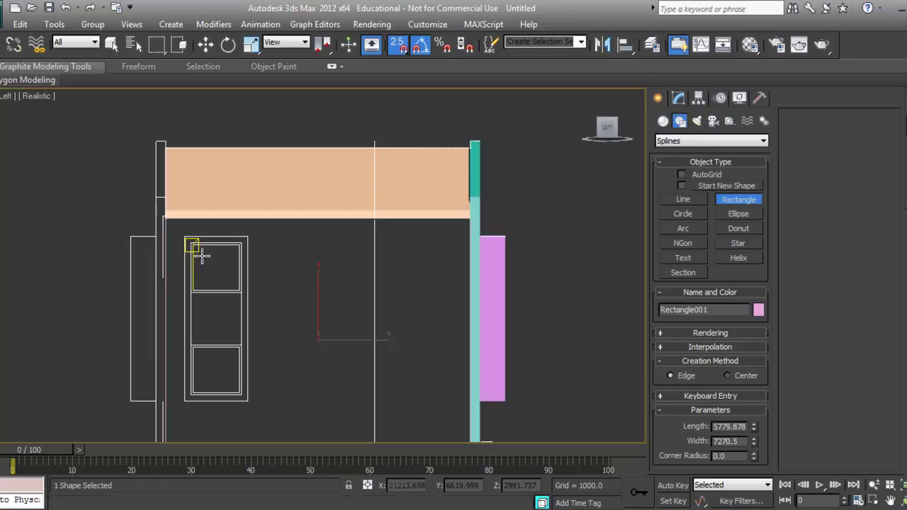
drag(195, 250, 236, 289)
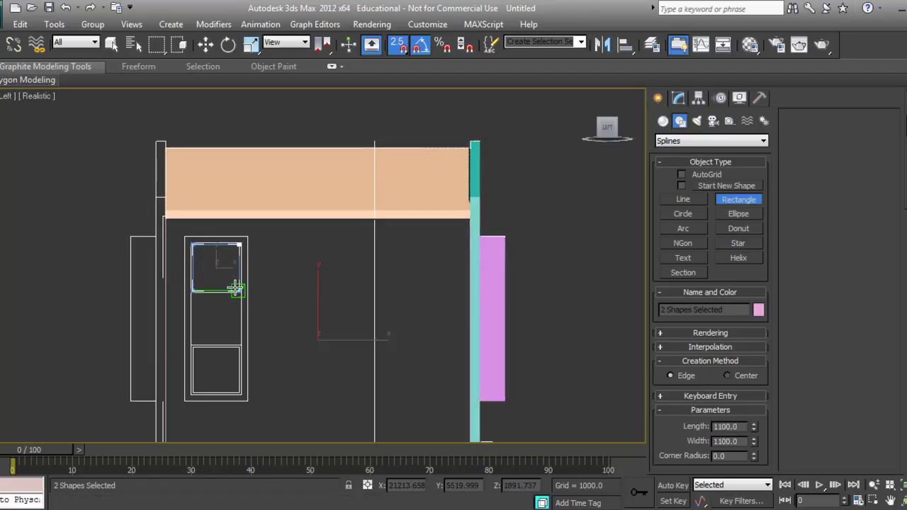
right_click(227, 375)
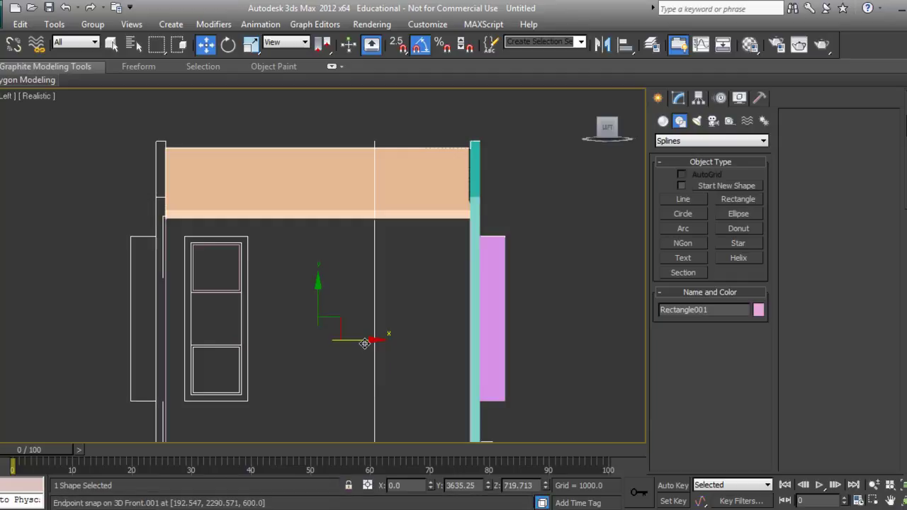
drag(364, 342, 249, 344)
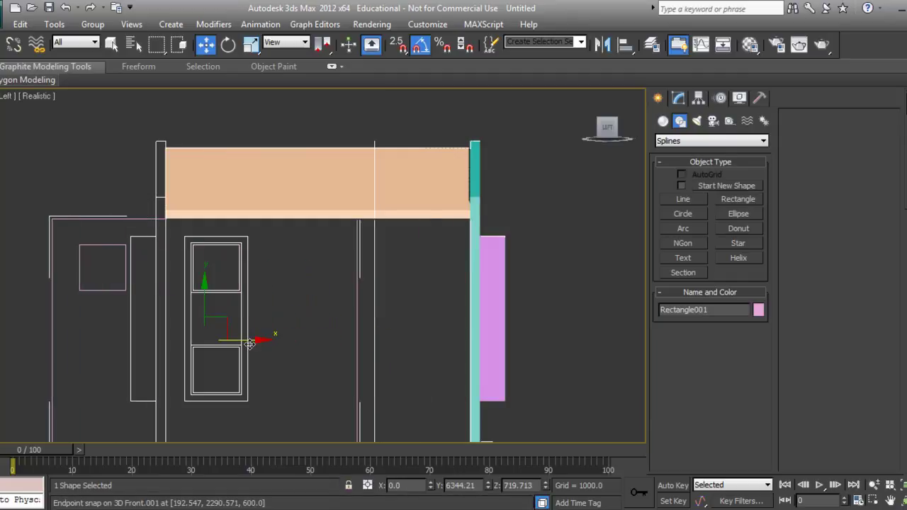
key(ctrl+z)
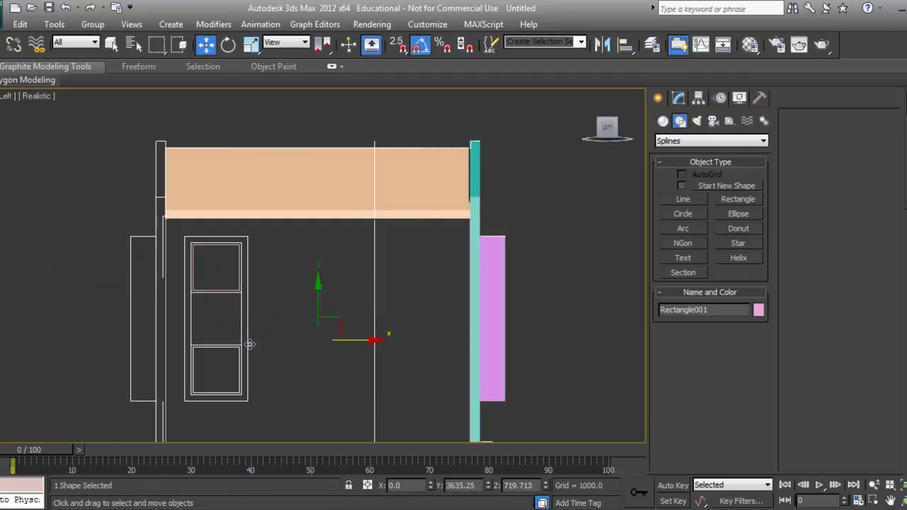
Add the lower square window opening, 1100 by 1100, to the same wall outline by snapping to the elevation drawing.
click(742, 202)
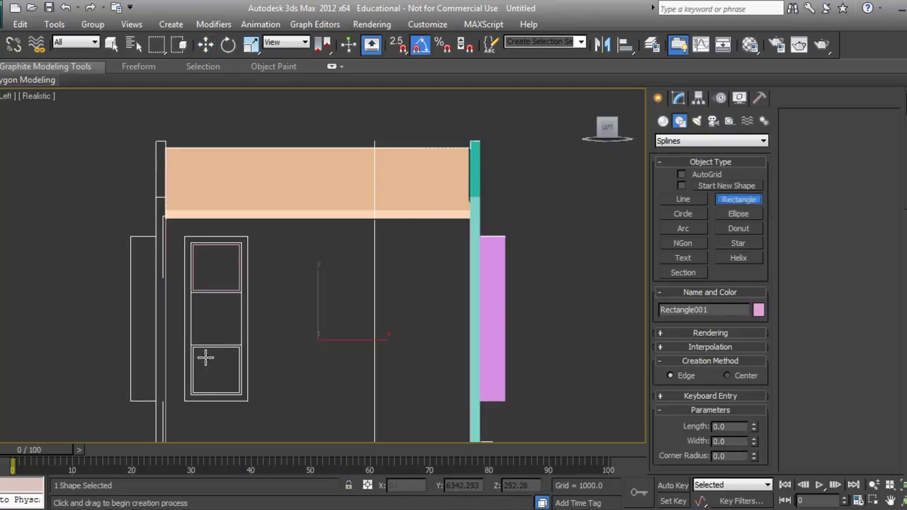
middle_drag(205, 358, 216, 340)
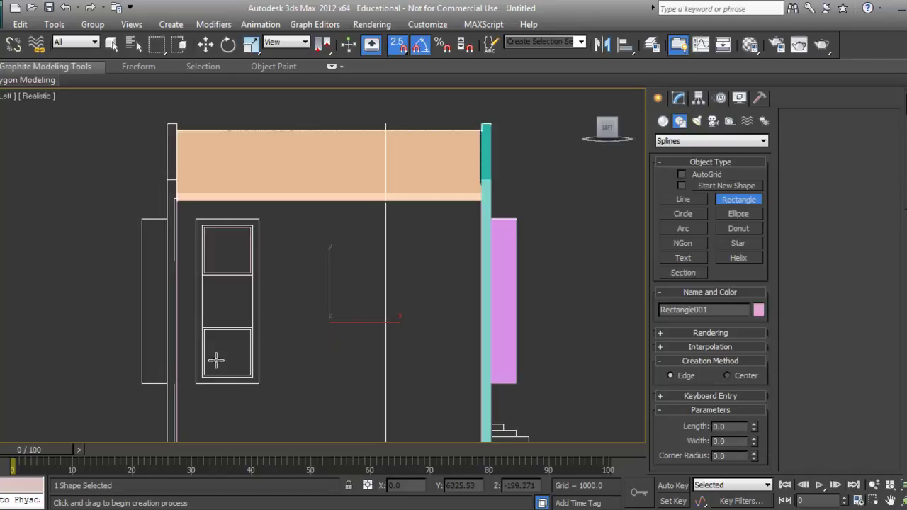
drag(205, 330, 244, 370)
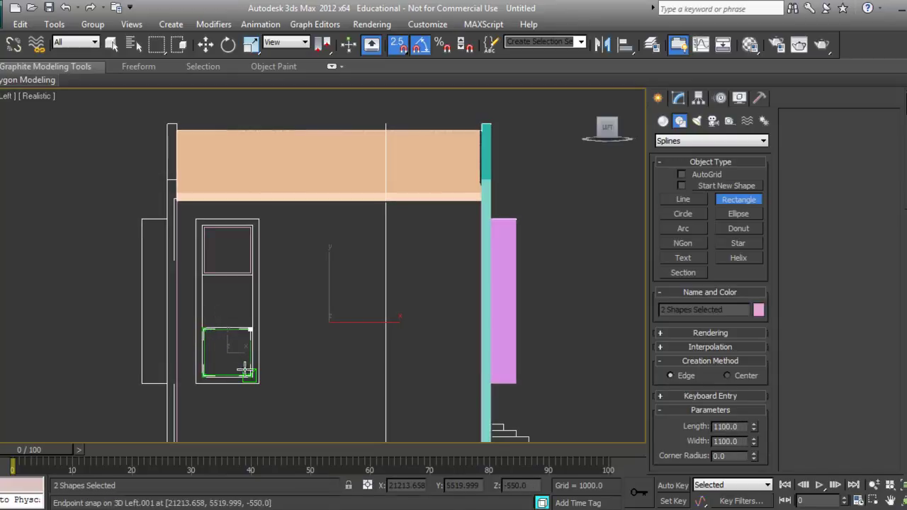
right_click(245, 370)
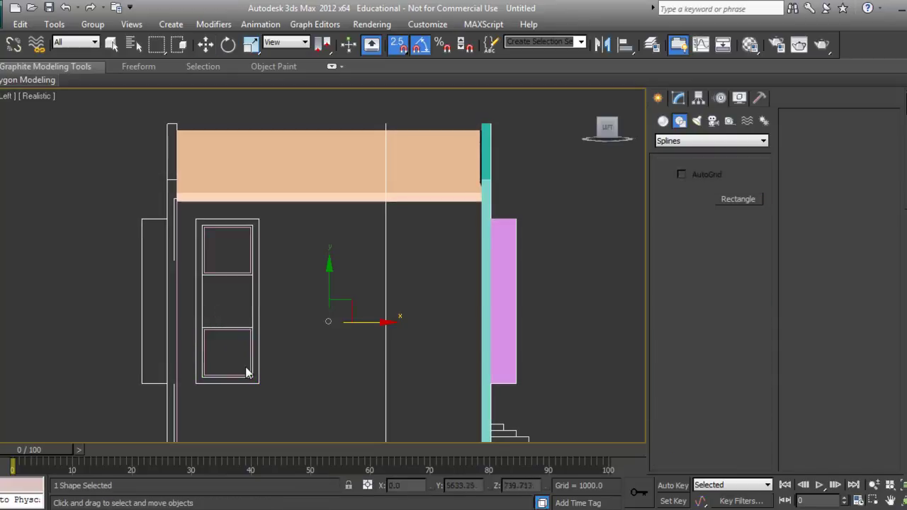
Extrude the side wall outline with its two window openings by 230.
click(678, 97)
click(684, 157)
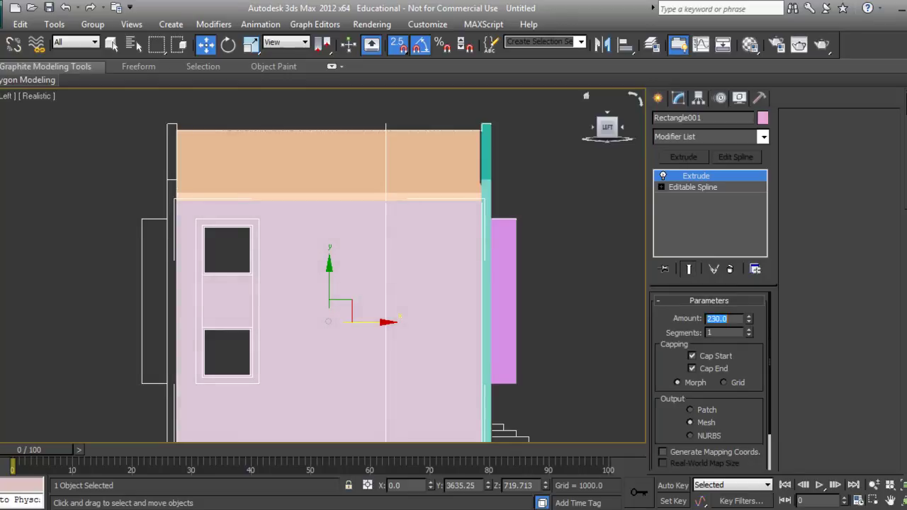
click(658, 99)
Align the extruded side wall with the plan's left wall in a wireframe top view by snapping corner to corner.
middle_drag(413, 243, 440, 247)
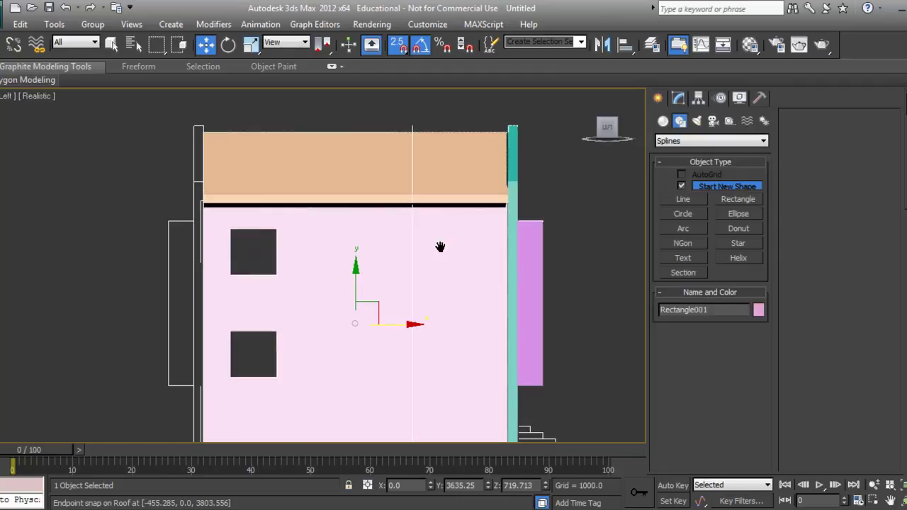
key(t)
scroll(384, 270, up, 3)
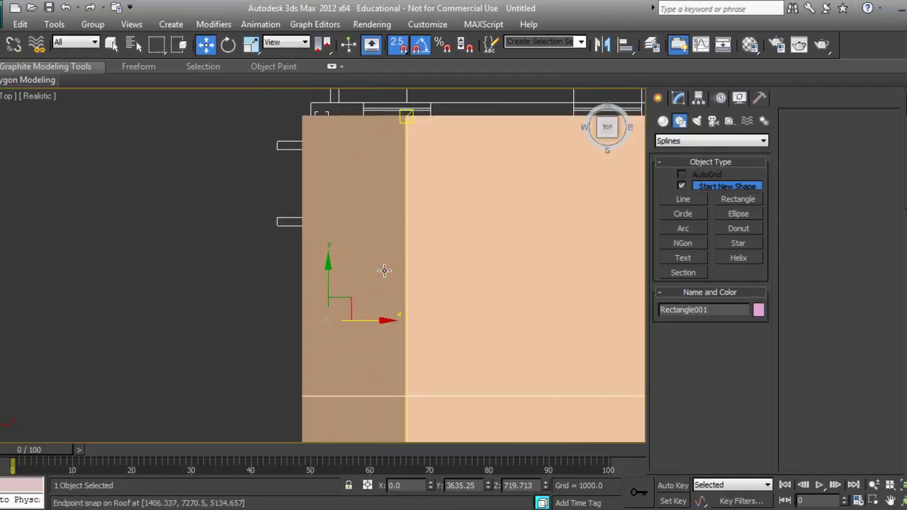
scroll(383, 270, down, 2)
key(F3)
scroll(394, 314, up, 2)
middle_drag(394, 314, 414, 296)
drag(391, 306, 344, 301)
middle_drag(358, 192, 350, 310)
scroll(350, 309, up, 2)
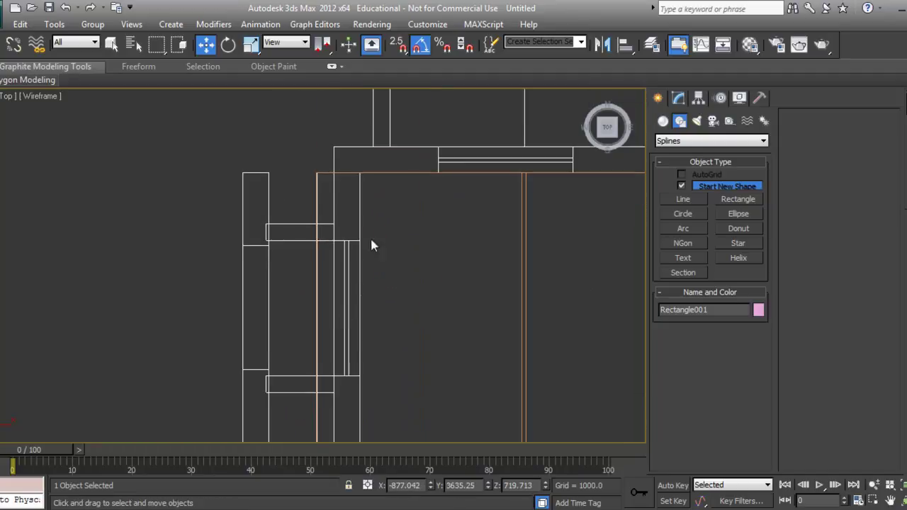
middle_drag(372, 245, 360, 293)
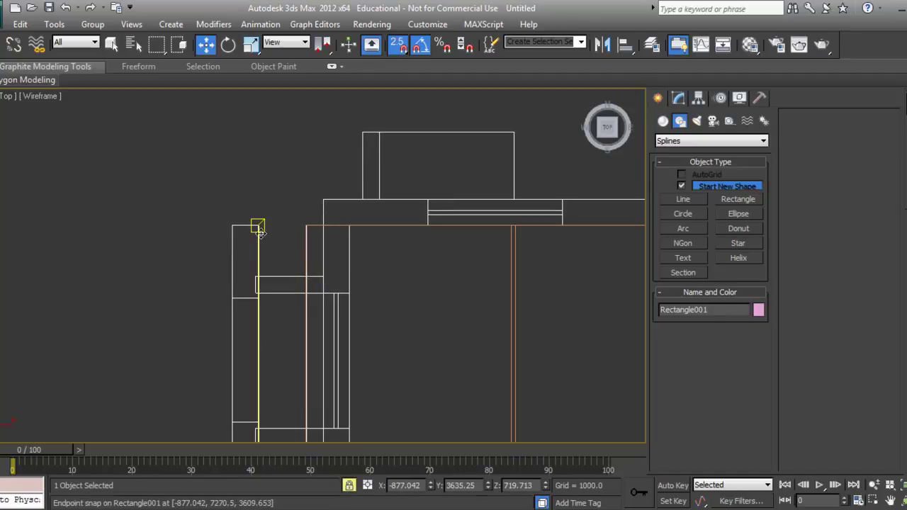
drag(259, 228, 347, 227)
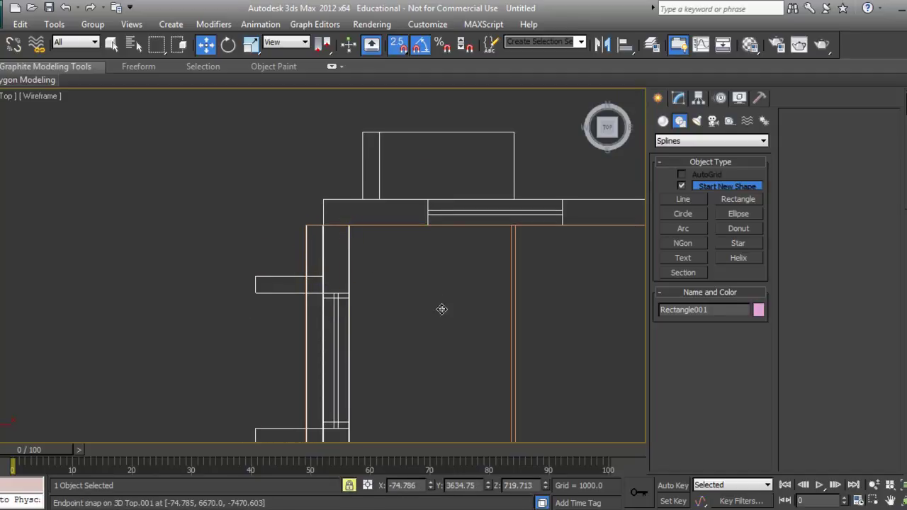
Clone the side wall along X to the opposite side of the house as one independent copy.
middle_drag(445, 402, 378, 265)
scroll(381, 267, down, 2)
middle_drag(387, 301, 358, 261)
middle_drag(444, 333, 408, 305)
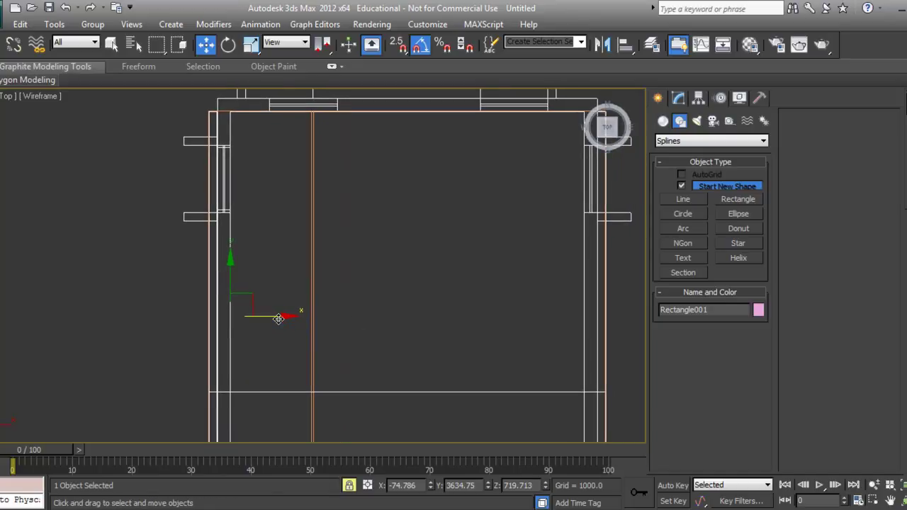
mouse_move(283, 319)
shift+mouse_down()
mouse_move(371, 319)
mouse_move(635, 366)
shift+mouse_up()
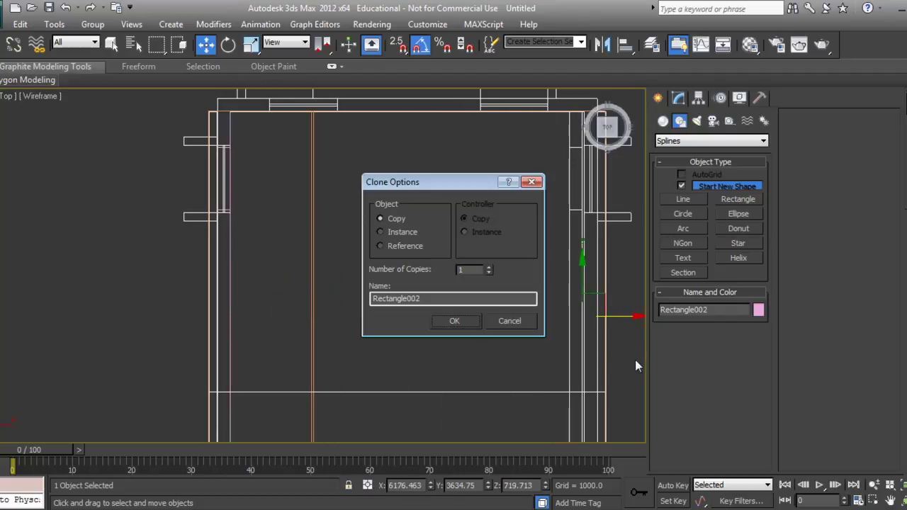
click(454, 321)
Align the copied wall with the plan's right side wall by snapping their corners together.
scroll(399, 286, up, 5)
mouse_move(395, 249)
middle_down()
mouse_move(222, 369)
mouse_move(210, 367)
middle_up()
scroll(305, 326, up, 3)
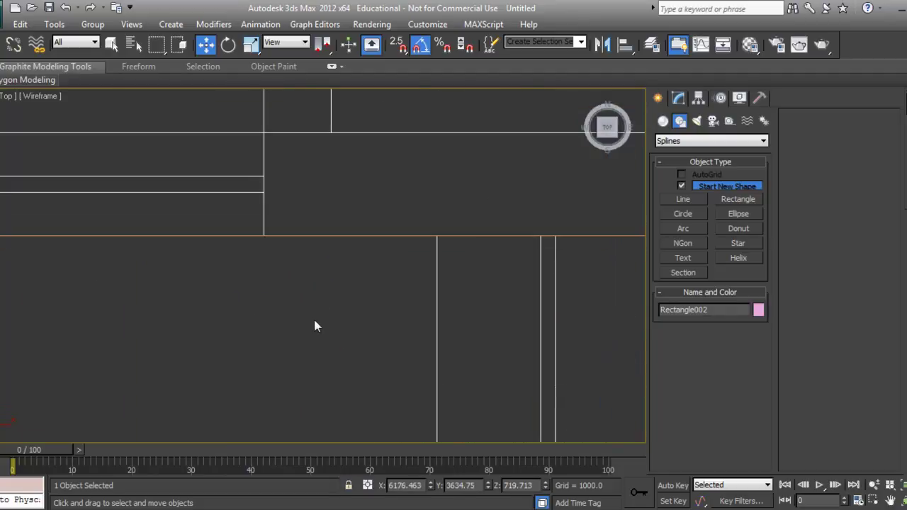
middle_drag(314, 322, 177, 379)
key(s)
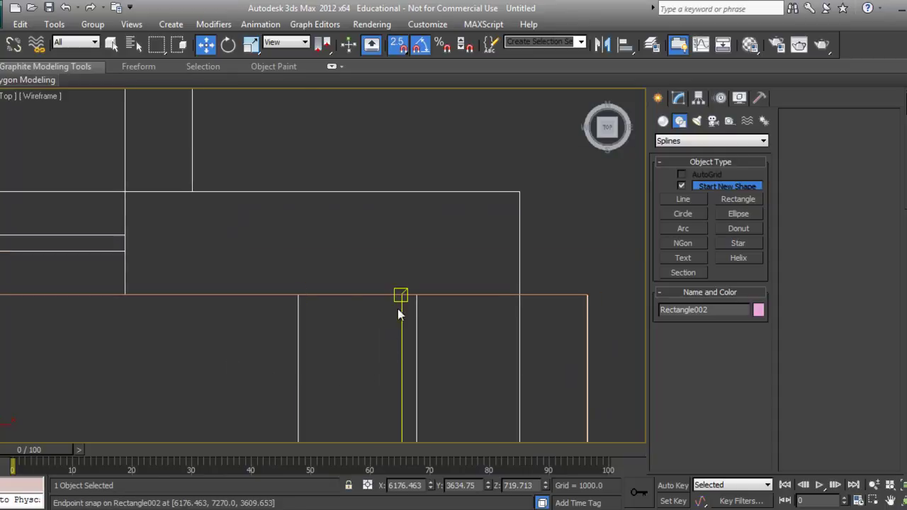
drag(402, 309, 416, 297)
scroll(395, 352, down, 5)
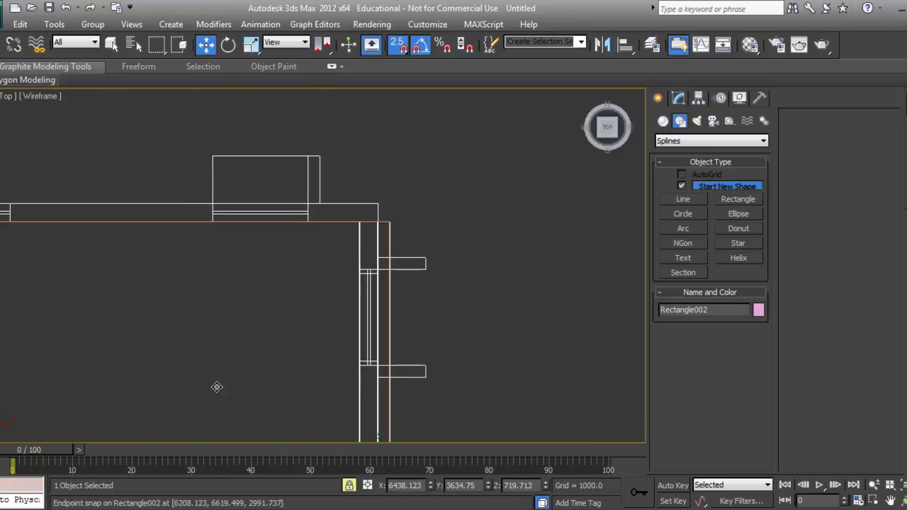
Trace the side window surround on the left elevation as one shape, with an outer rectangle about 3942 by 1500 and an inner rectangle.
middle_drag(217, 362, 317, 325)
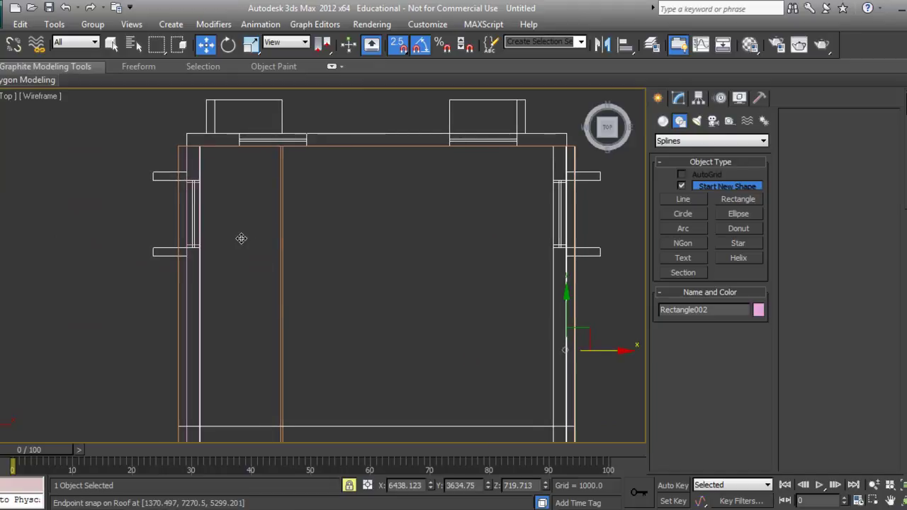
key(l)
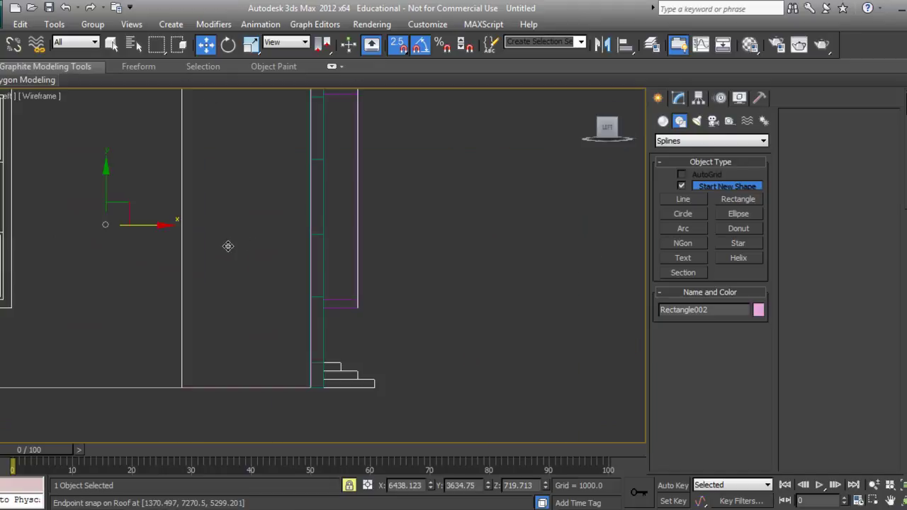
key(z)
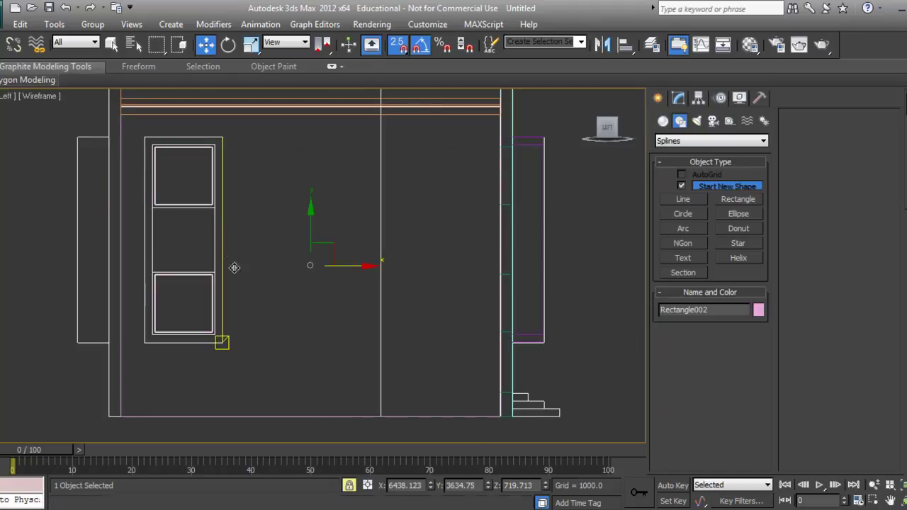
click(738, 199)
middle_drag(219, 178, 291, 234)
scroll(242, 220, up, 2)
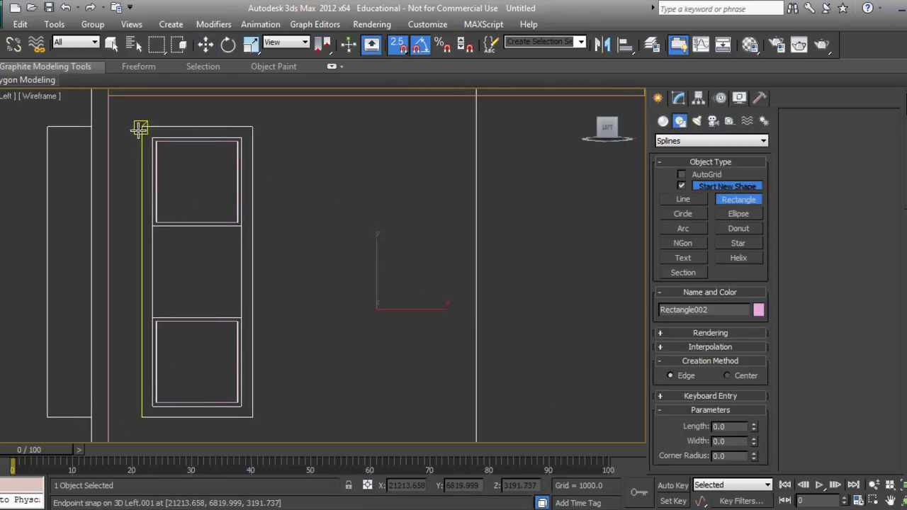
drag(141, 127, 251, 416)
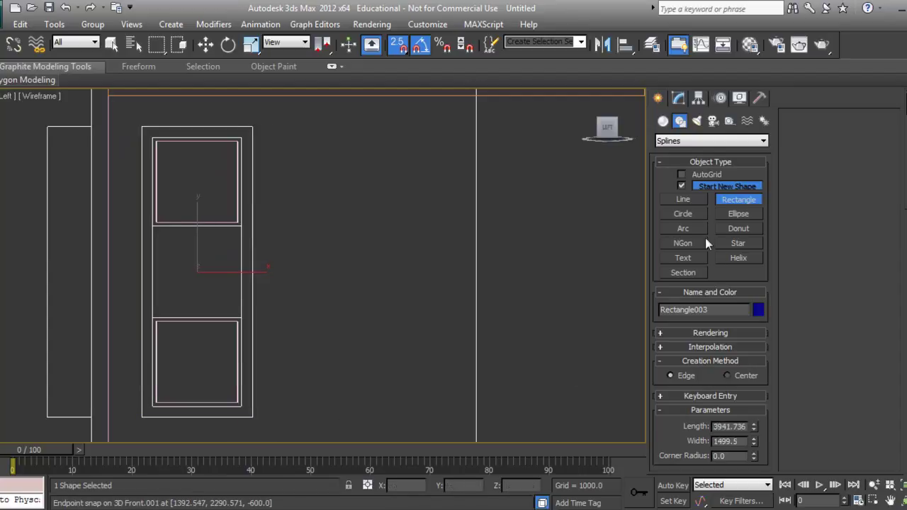
click(682, 187)
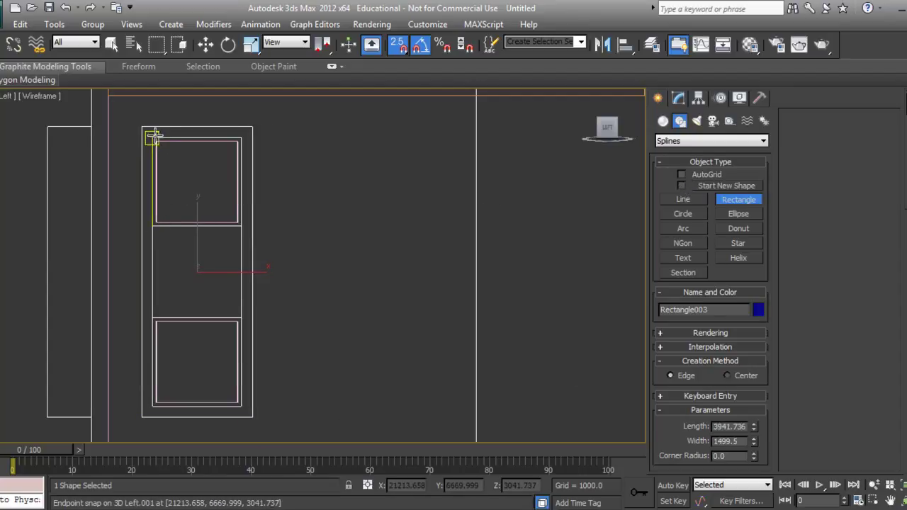
drag(152, 138, 242, 407)
Extrude the side window surround by 230.
click(680, 99)
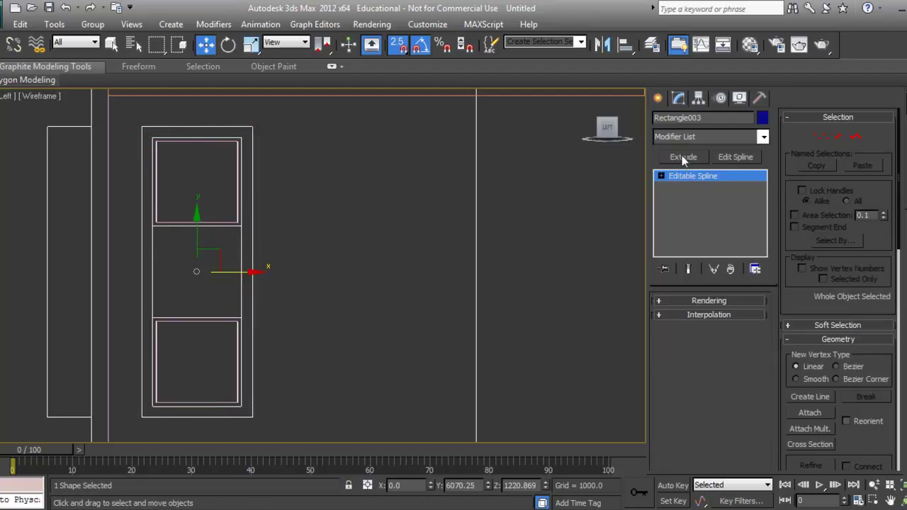
click(684, 157)
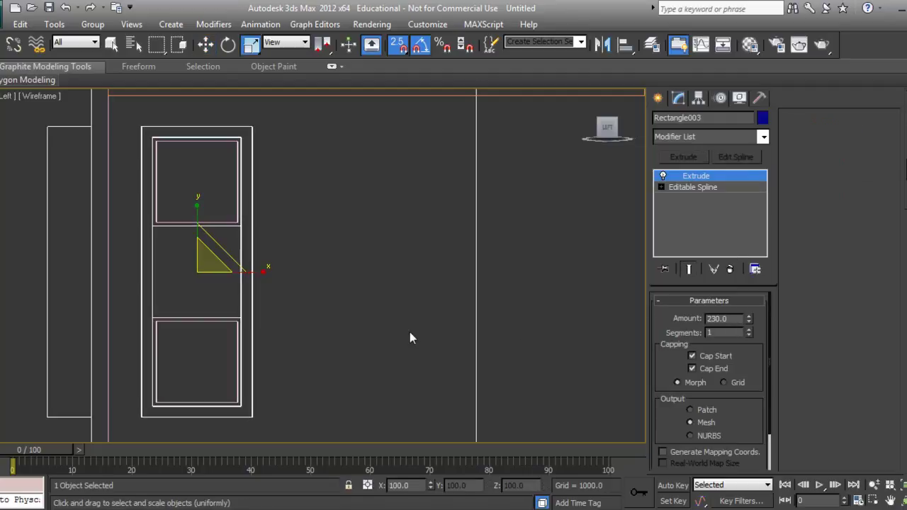
right_click(410, 332)
click(423, 319)
key(w)
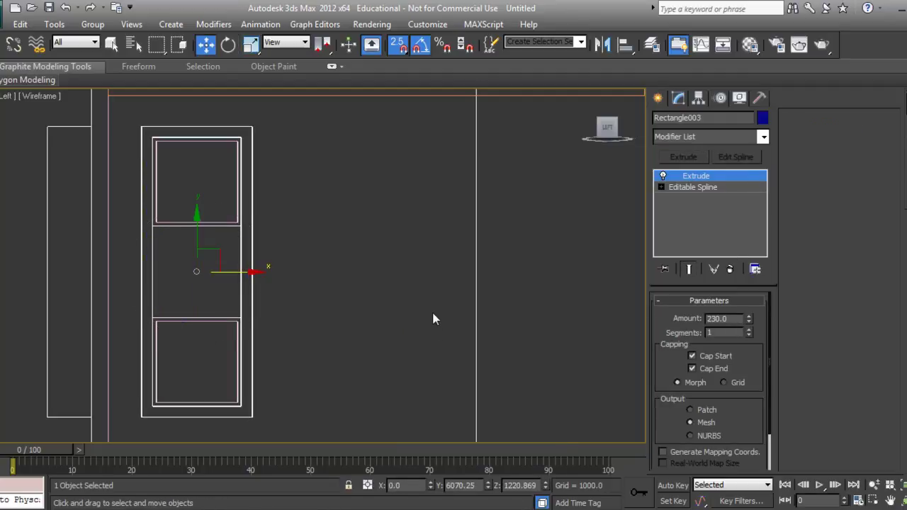
Move the window surround outward along X in the top view, clear of the left wall, to about X -1342.
key(t)
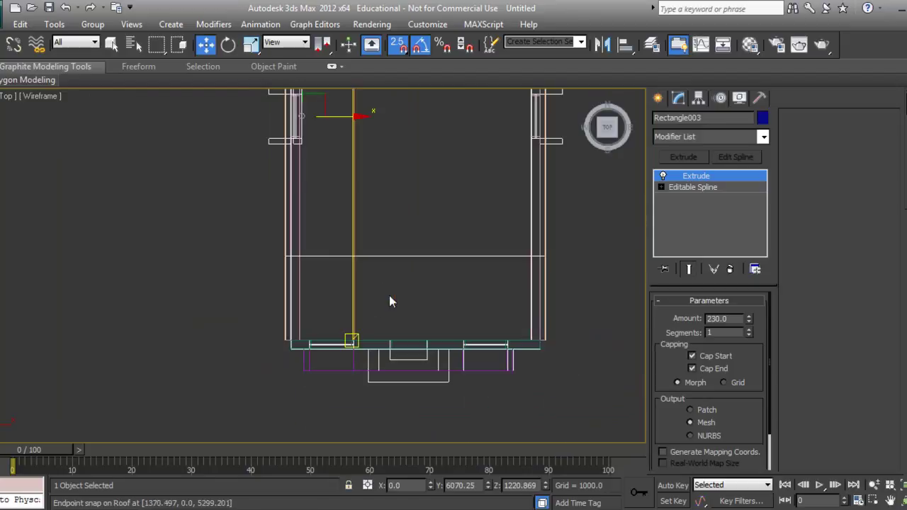
middle_drag(380, 176, 356, 318)
scroll(354, 288, up, 2)
scroll(352, 288, down, 1)
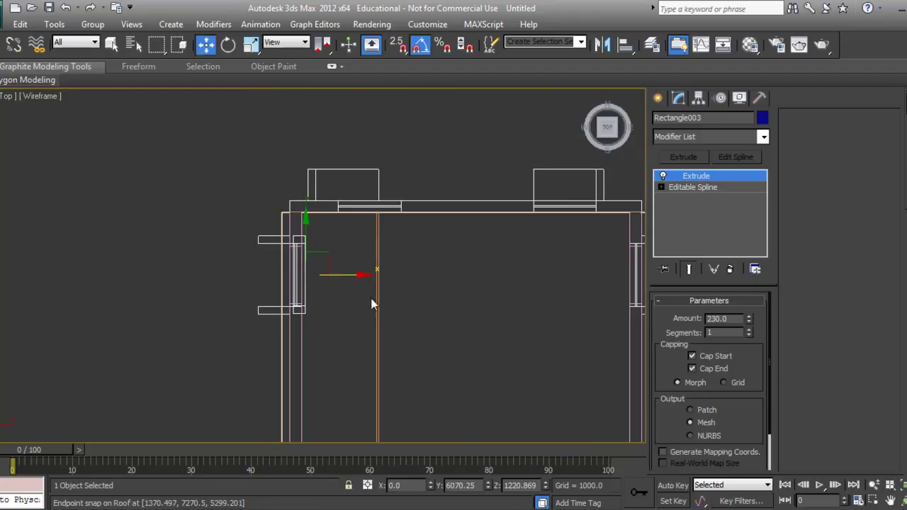
drag(353, 276, 283, 276)
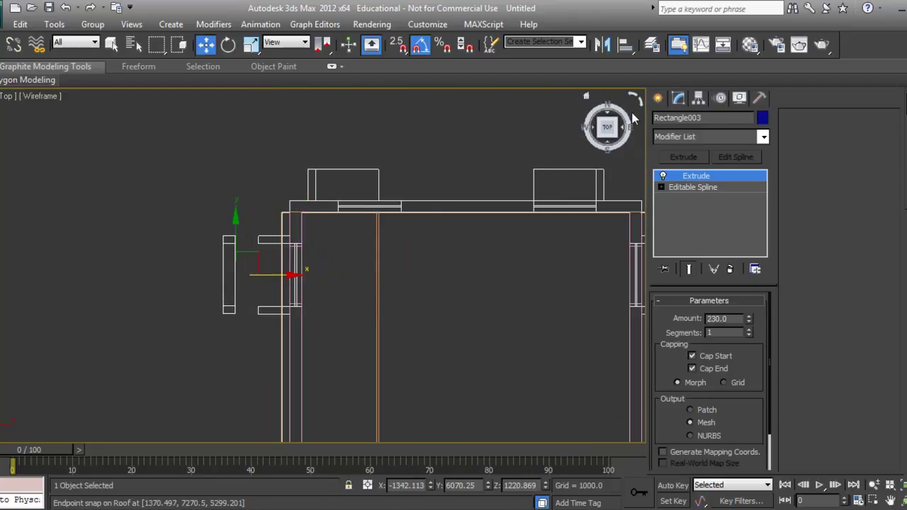
Draw a temporary rectangle of 150 by 600.5 over the plan's left window surround outline to measure its depth, and delete it.
click(657, 100)
click(739, 200)
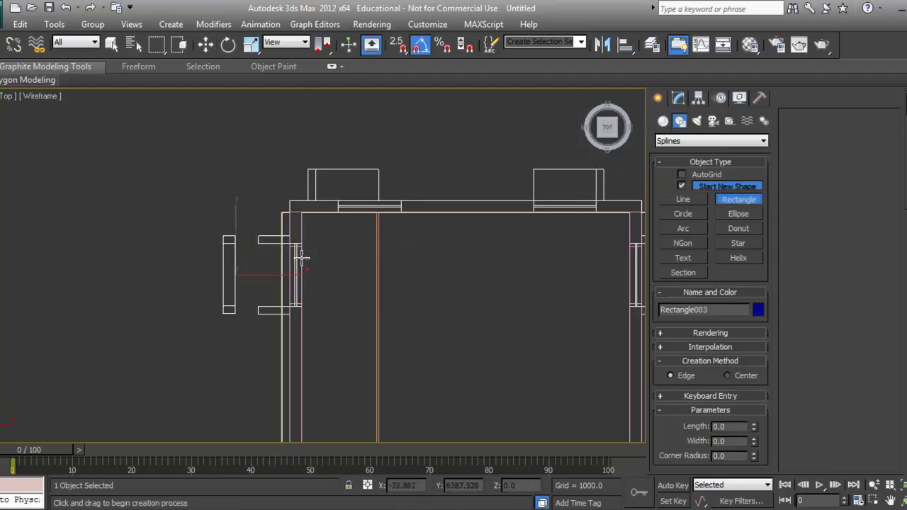
scroll(298, 256, up, 3)
scroll(290, 255, up, 1)
middle_drag(293, 249, 323, 307)
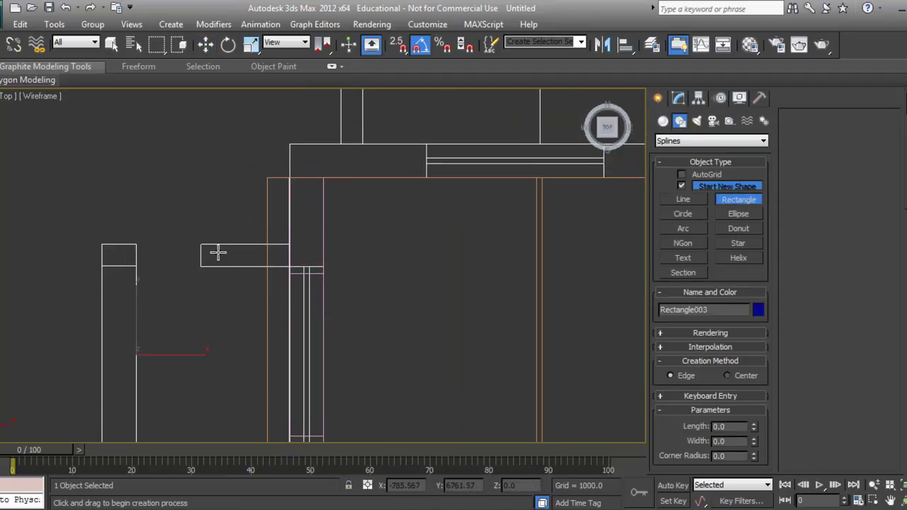
key(s)
drag(202, 245, 289, 266)
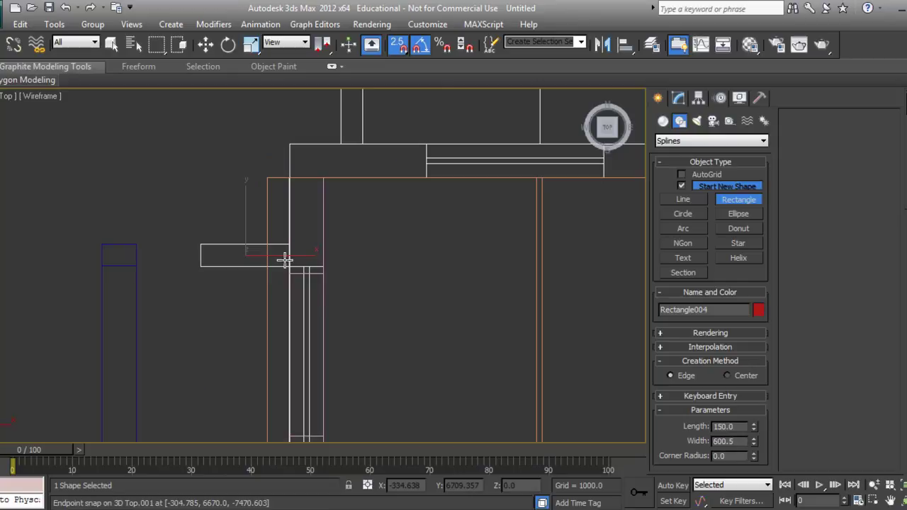
scroll(198, 308, down, 1)
middle_drag(198, 308, 280, 277)
key(w)
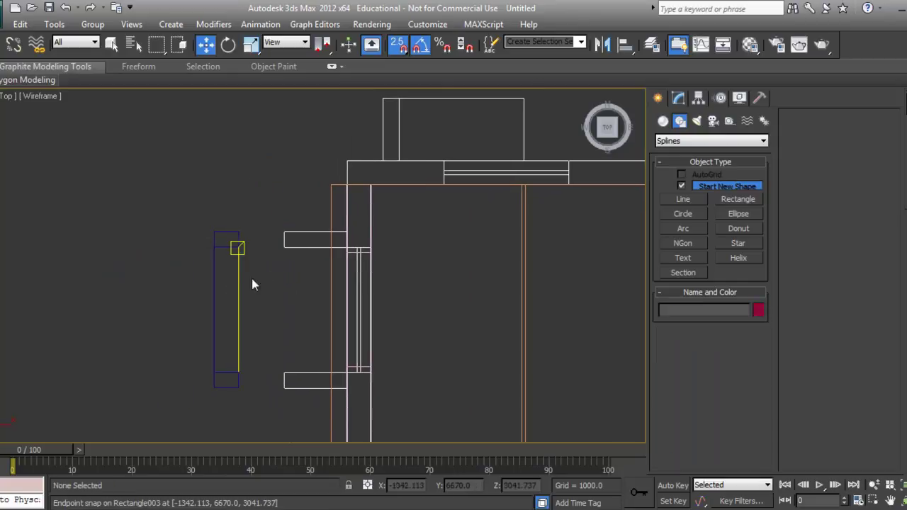
Set the side window surround's extrusion amount to 600.5.
click(236, 265)
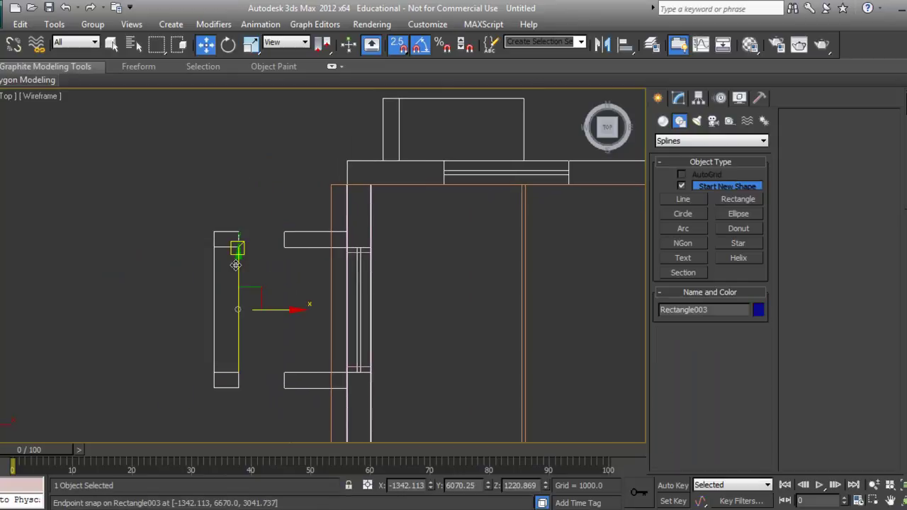
click(679, 99)
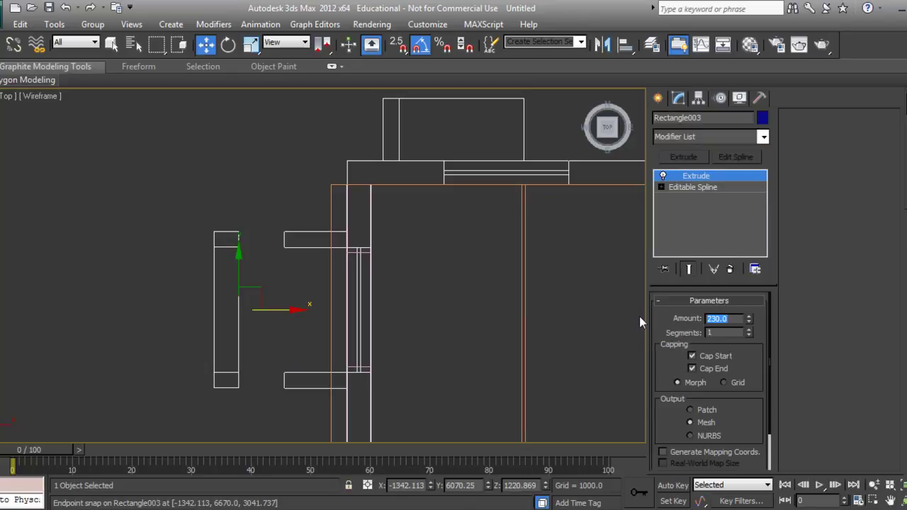
text(600)
key(Return)
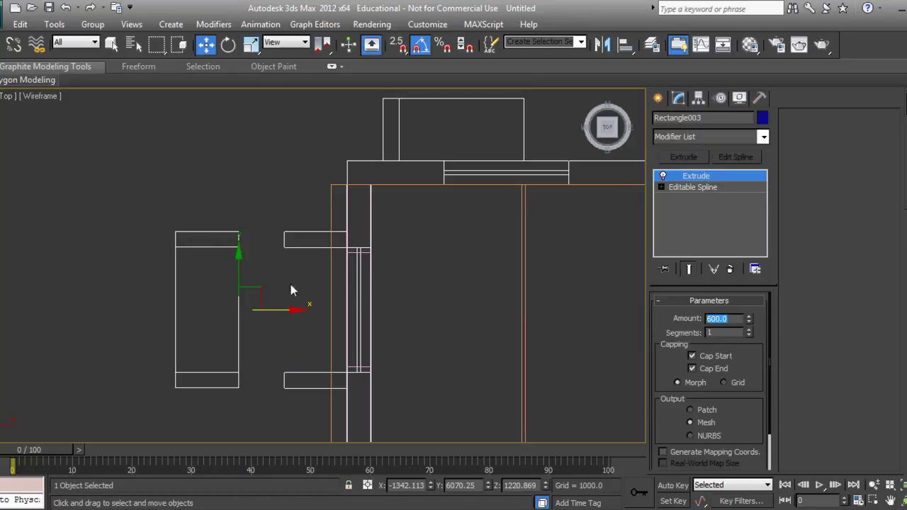
Move the window surround against the left wall by snapping its outer corner to the plan's surround outline.
key(s)
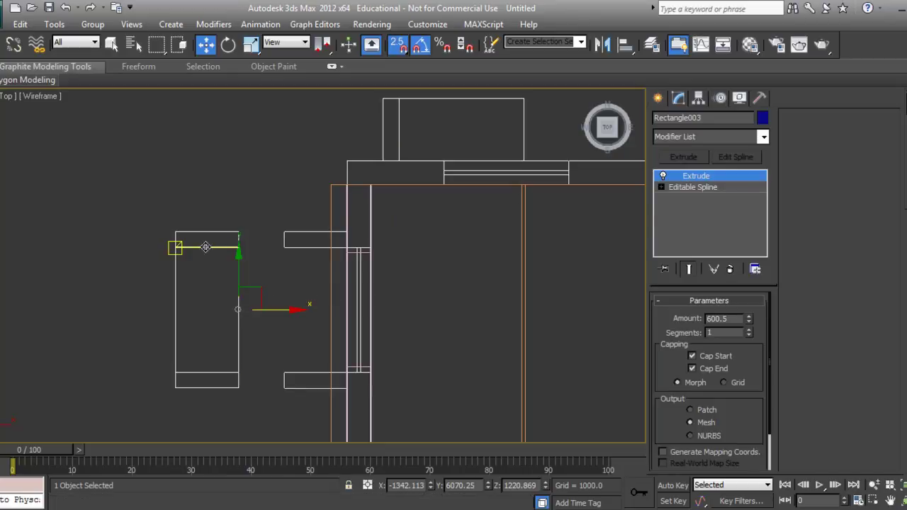
key(space)
drag(175, 233, 284, 232)
middle_drag(415, 341, 317, 210)
Copy the window surround along X to the right side of the house, at about X 7407.5.
scroll(328, 317, down, 3)
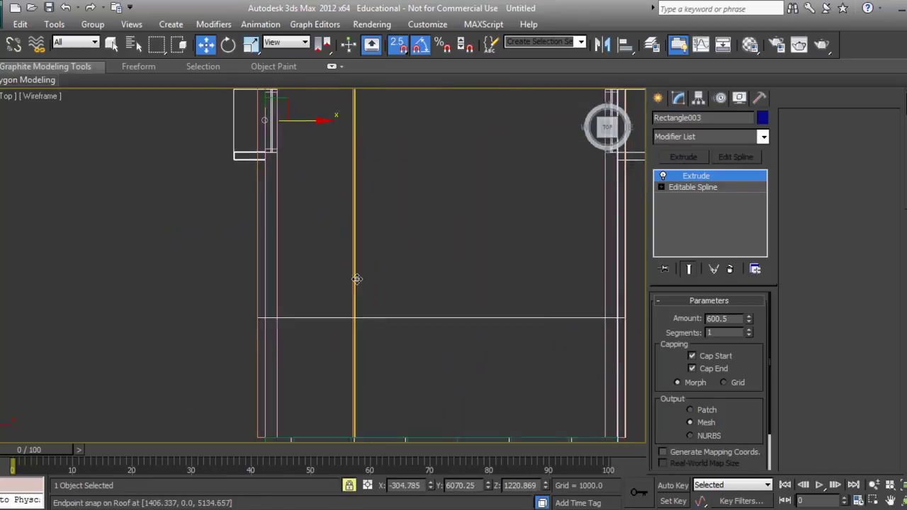
scroll(361, 279, down, 3)
mouse_move(420, 282)
middle_down()
mouse_move(381, 281)
mouse_move(384, 257)
mouse_move(360, 266)
middle_up()
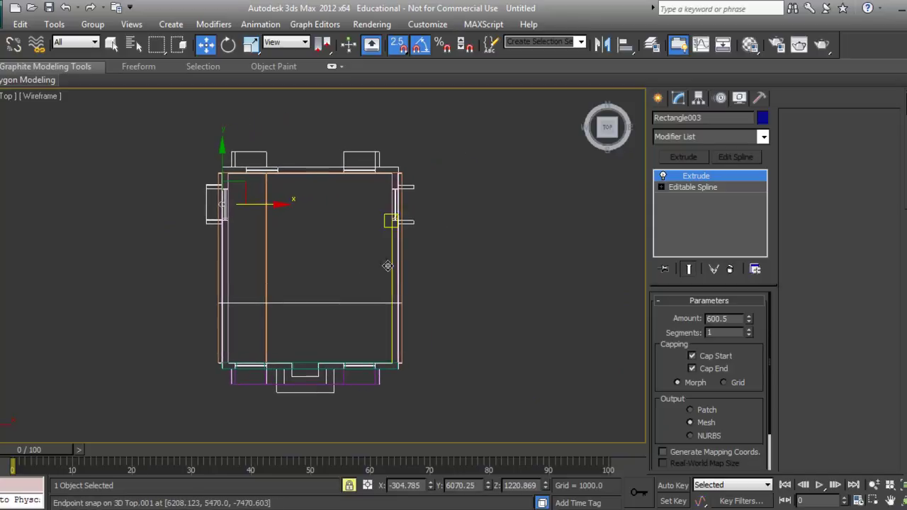
scroll(258, 231, up, 2)
middle_drag(258, 232, 268, 265)
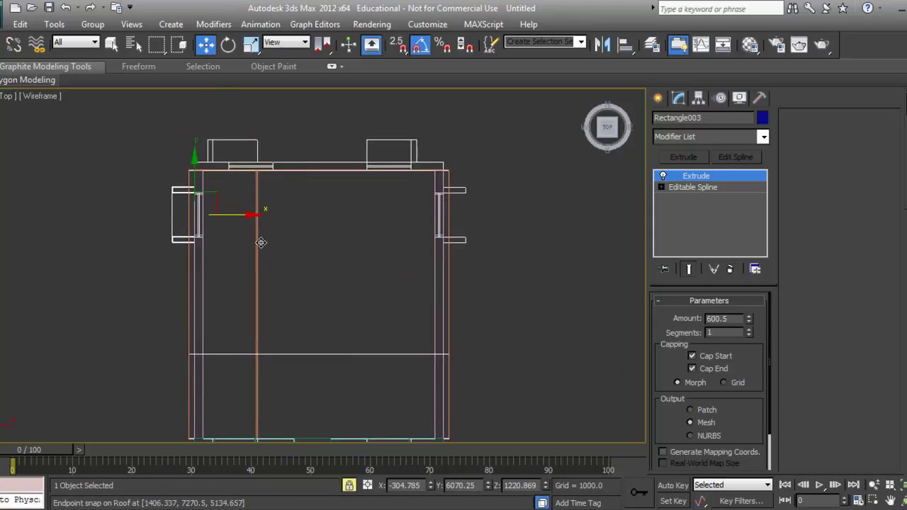
mouse_move(245, 215)
shift+mouse_down()
mouse_move(529, 219)
mouse_move(528, 227)
shift+mouse_up()
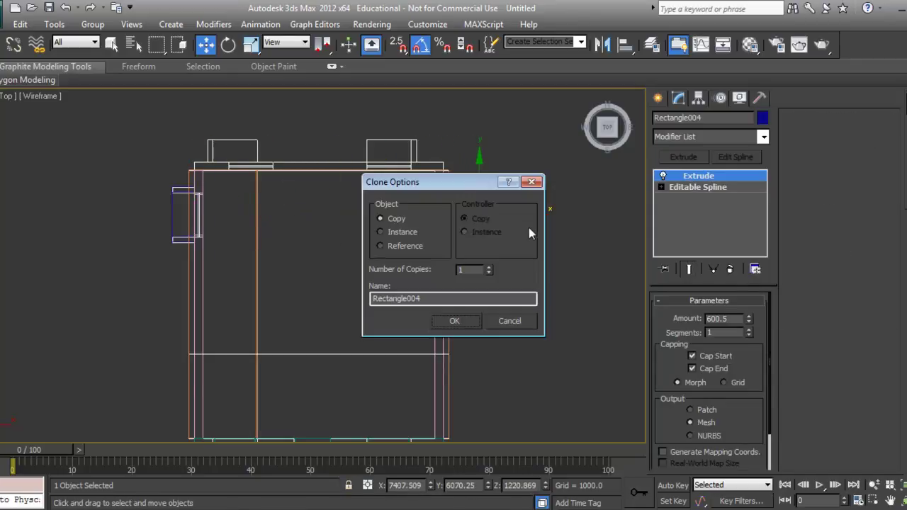
click(454, 322)
Align the copied window surround with the plan's right surround outline by snapping their outer corners together.
scroll(446, 333, up, 5)
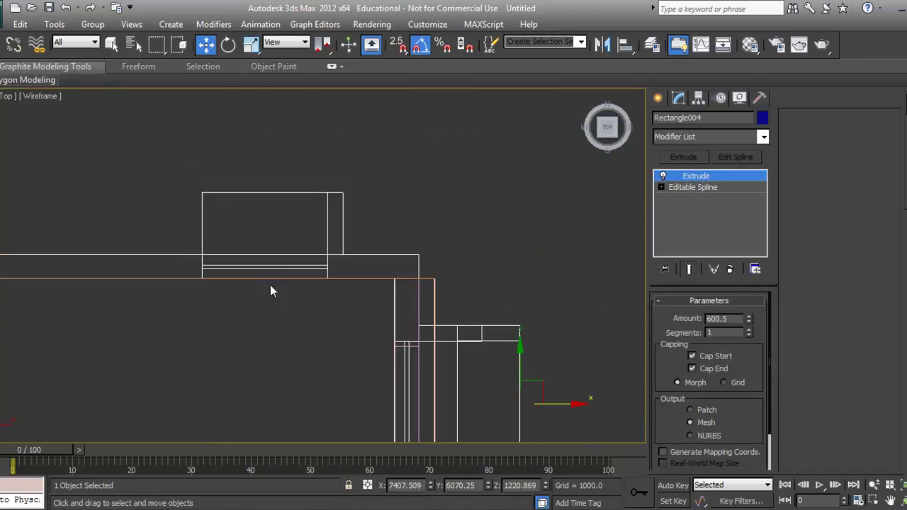
scroll(270, 291, up, 3)
key(s)
scroll(447, 359, up, 3)
middle_drag(446, 354, 194, 283)
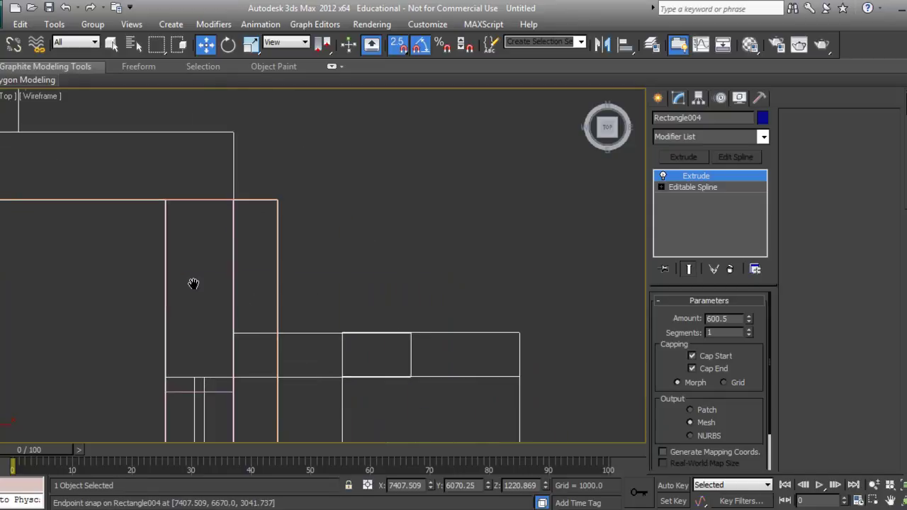
middle_drag(431, 317, 341, 238)
key(space)
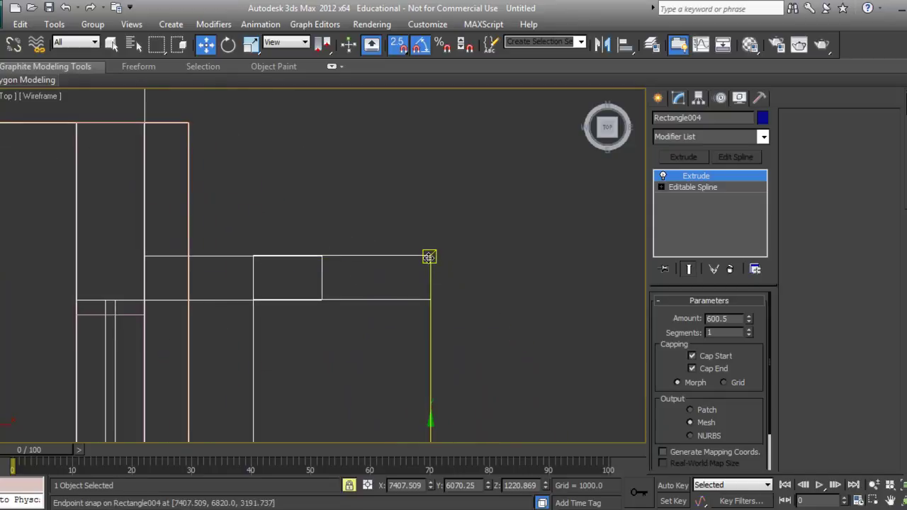
drag(429, 257, 322, 257)
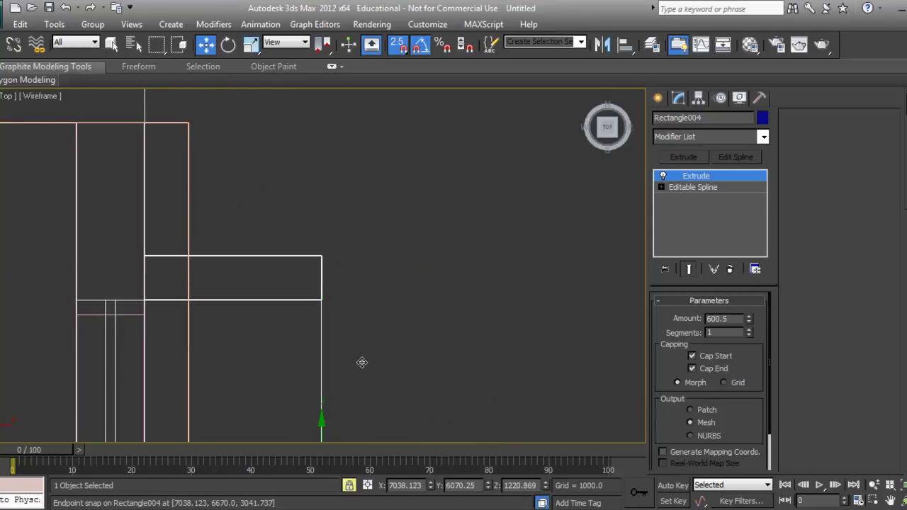
Examine the house with both side window surrounds in a shaded perspective view.
middle_drag(361, 362, 388, 256)
scroll(367, 301, down, 3)
scroll(389, 374, down, 2)
middle_drag(383, 382, 396, 277)
scroll(373, 363, down, 1)
mouse_move(285, 348)
middle_down()
mouse_move(364, 299)
mouse_move(394, 303)
mouse_move(403, 293)
mouse_move(354, 309)
mouse_move(431, 314)
middle_up()
key(p)
key(F3)
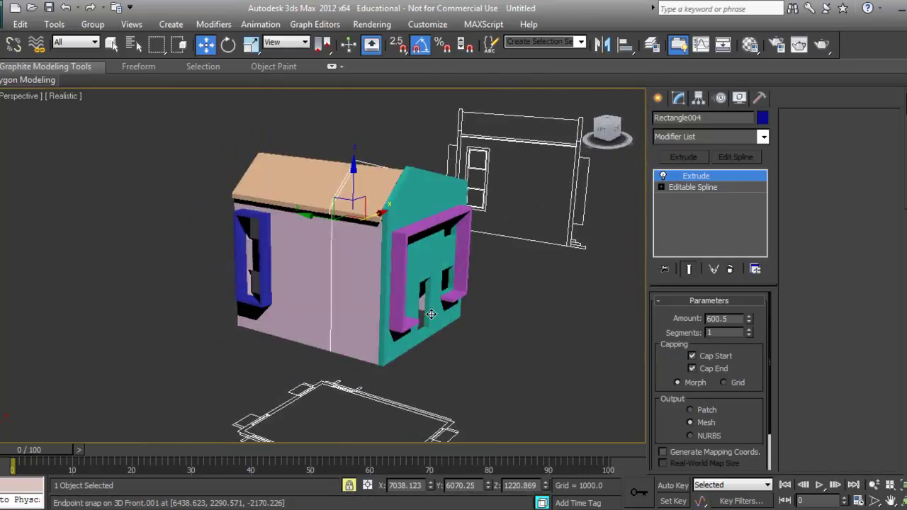
mouse_move(314, 317)
alt+middle_down()
mouse_move(314, 287)
mouse_move(312, 318)
mouse_move(326, 324)
alt+middle_up()
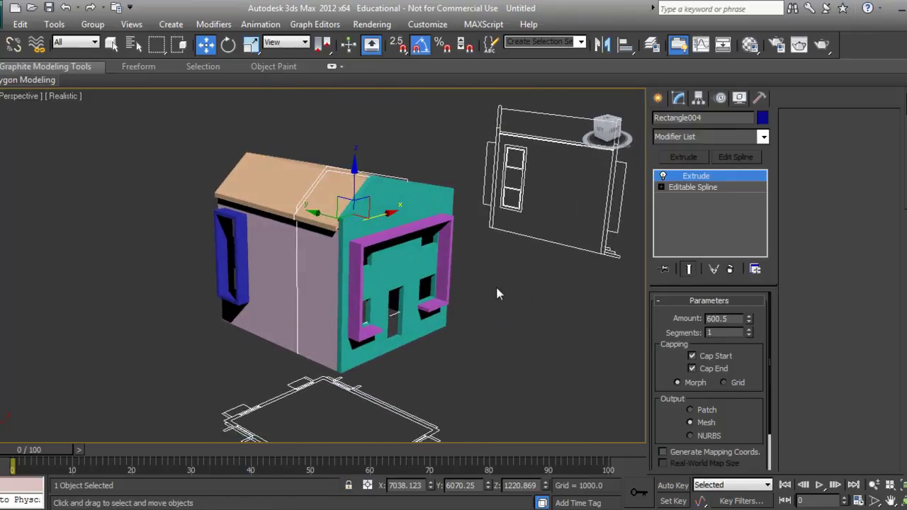
Copy the front wall along Y to the back of the house in the wireframe top view, to about Y 7390.
click(460, 261)
click(400, 210)
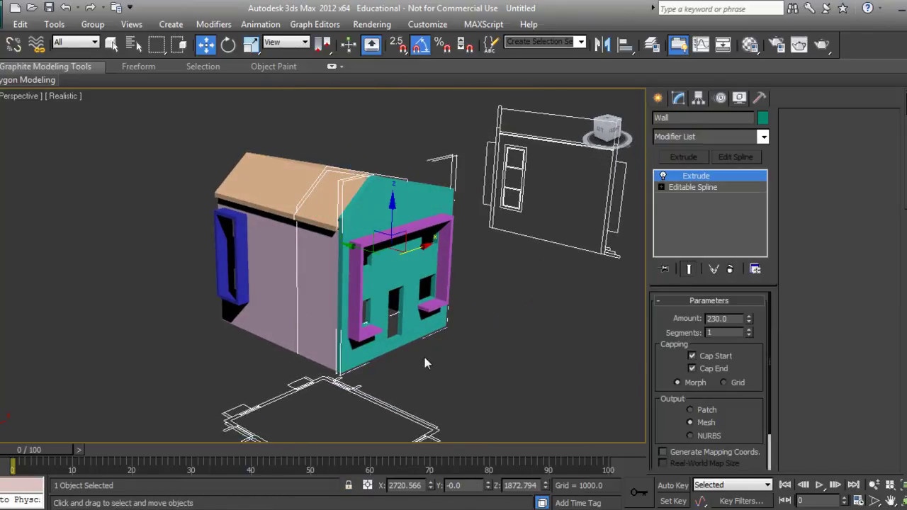
alt+middle_drag(425, 363, 383, 375)
key(t)
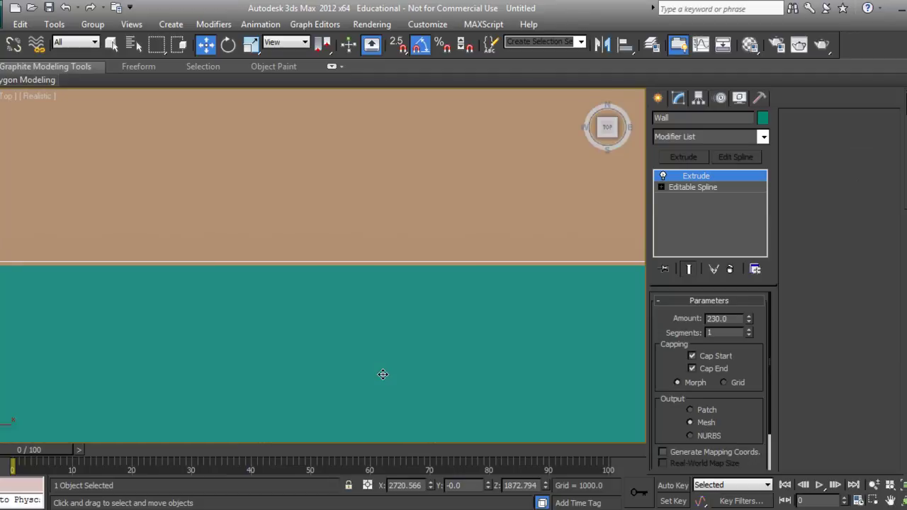
scroll(392, 303, down, 3)
scroll(367, 236, down, 2)
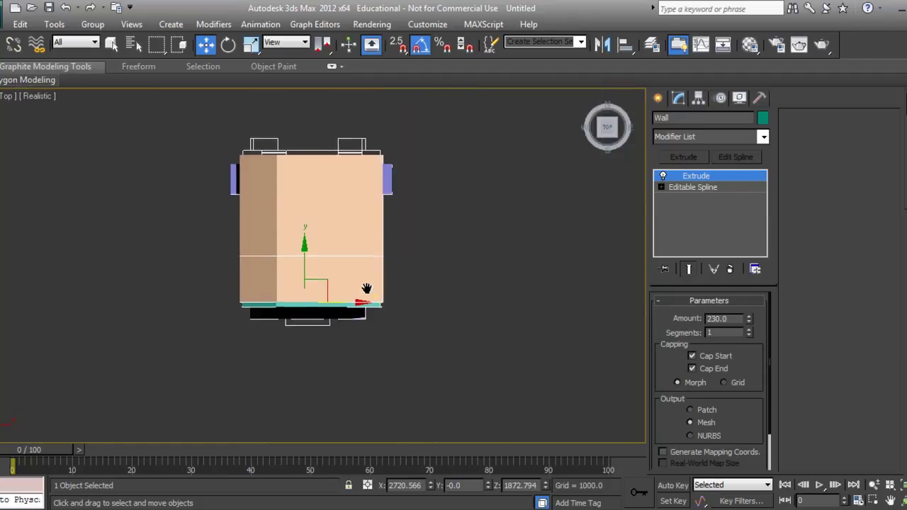
key(F3)
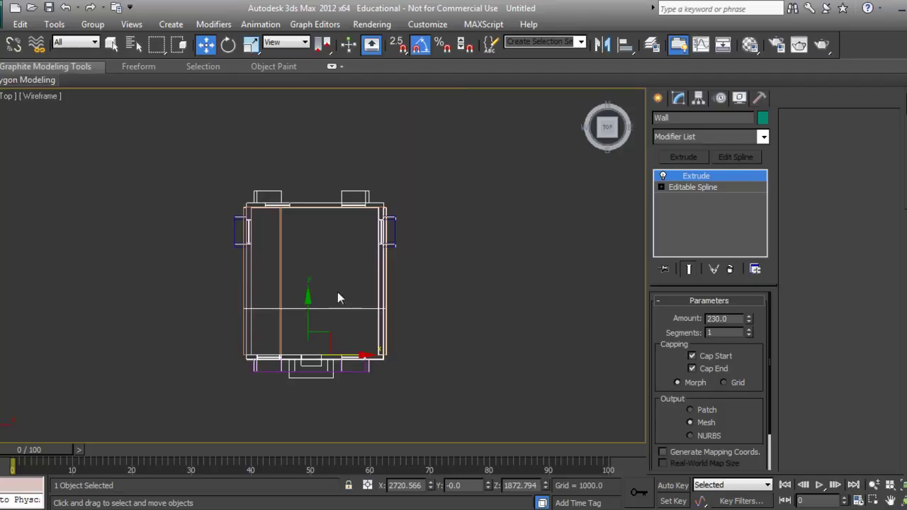
scroll(339, 298, up, 3)
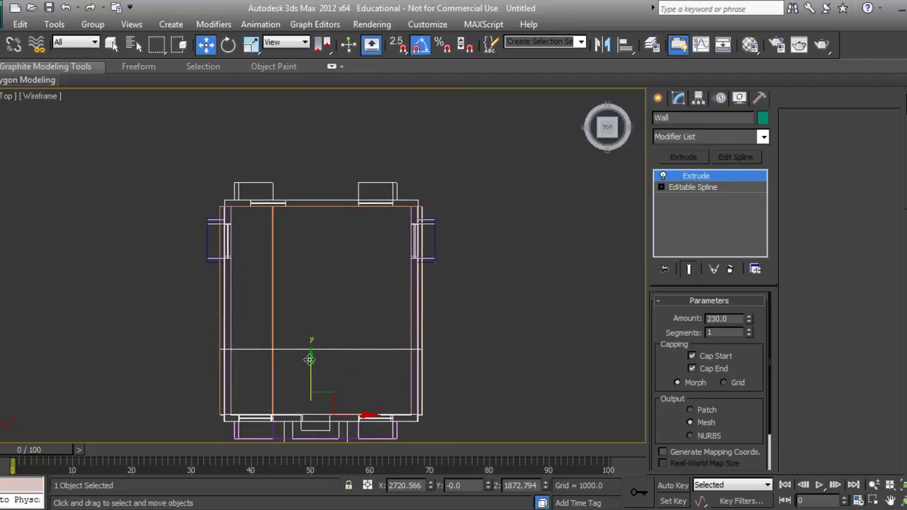
shift+drag(309, 360, 330, 147)
click(474, 318)
Align the copied wall with the plan's back wall by snapping its outer corner to the plan corner.
scroll(266, 257, up, 4)
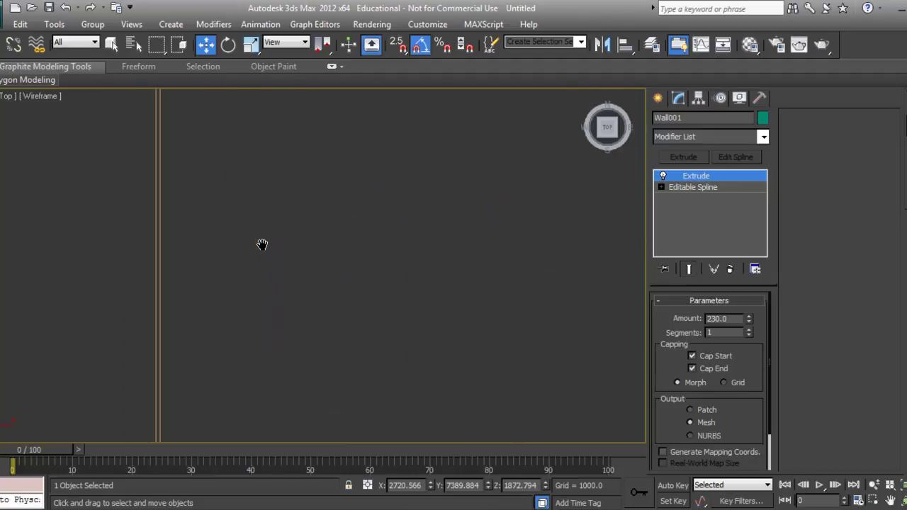
middle_drag(261, 246, 342, 333)
mouse_move(106, 152)
middle_down()
mouse_move(222, 291)
mouse_move(287, 312)
middle_up()
scroll(212, 302, up, 3)
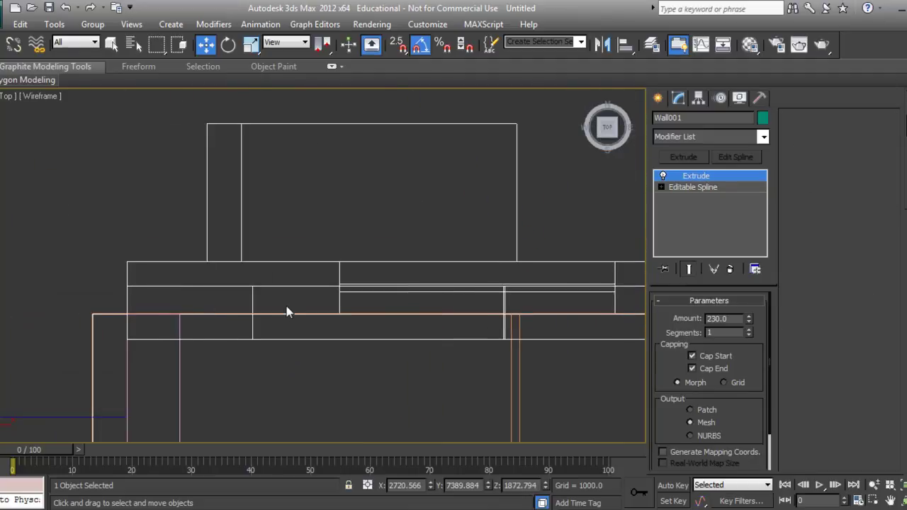
key(s)
key(space)
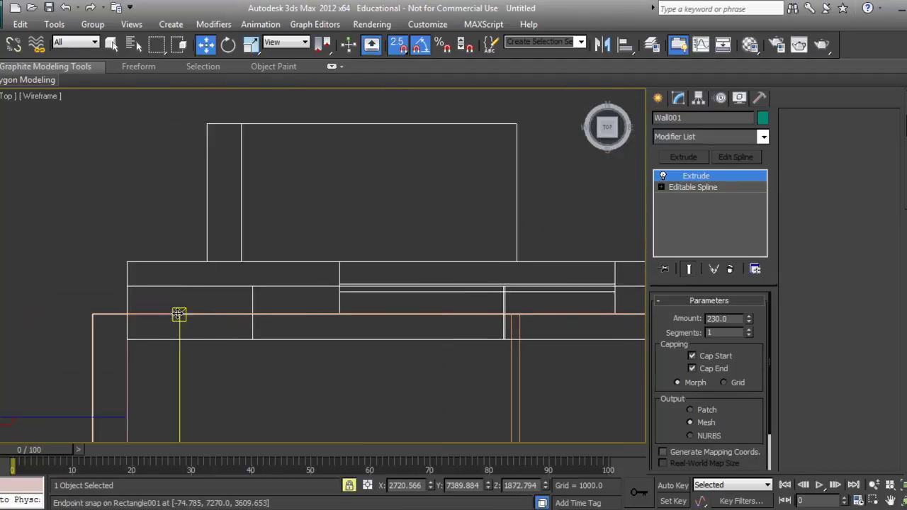
drag(127, 286, 133, 261)
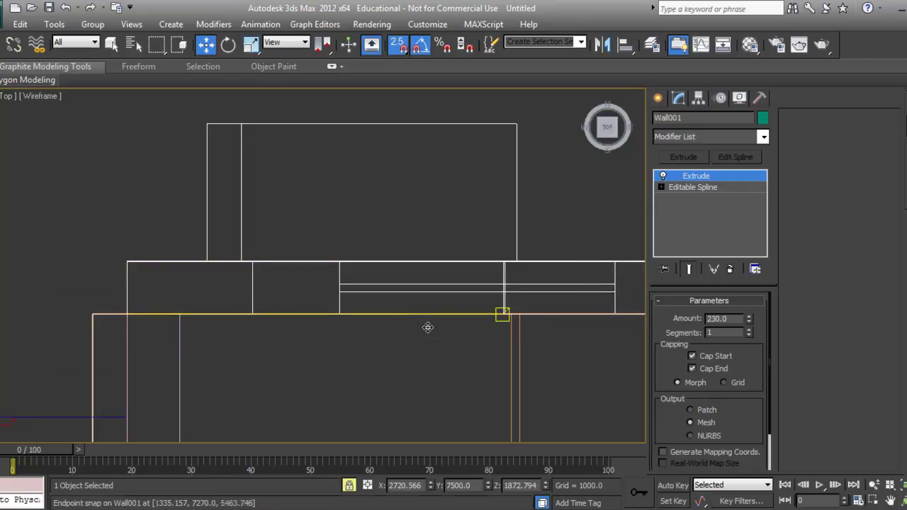
Examine the back wall and its window and door openings in a shaded perspective view.
middle_drag(434, 370, 236, 308)
scroll(237, 308, down, 4)
middle_drag(389, 359, 341, 322)
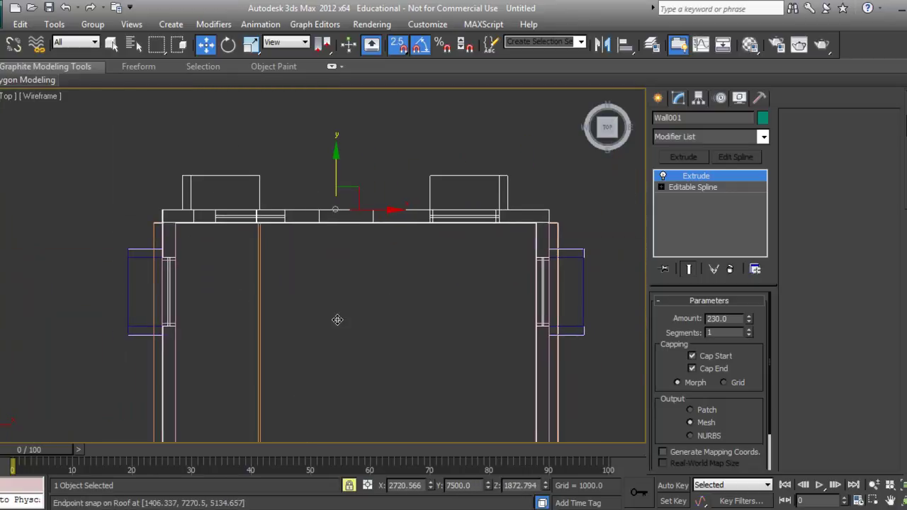
key(p)
alt+middle_drag(326, 368, 394, 348)
key(F3)
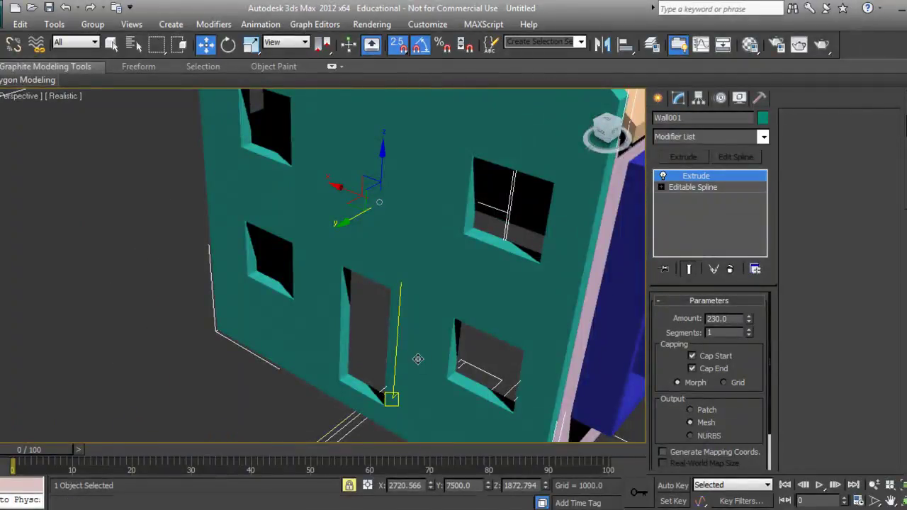
alt+middle_drag(411, 367, 452, 358)
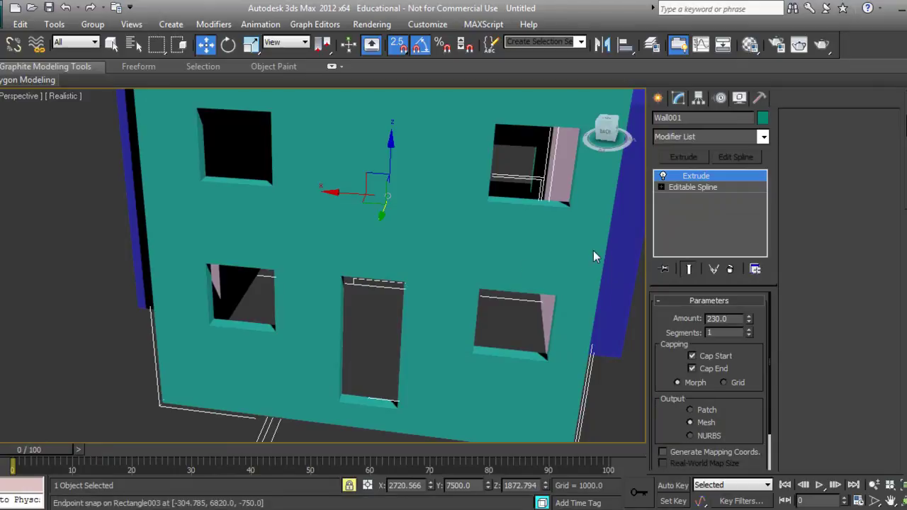
alt+middle_drag(593, 251, 473, 309)
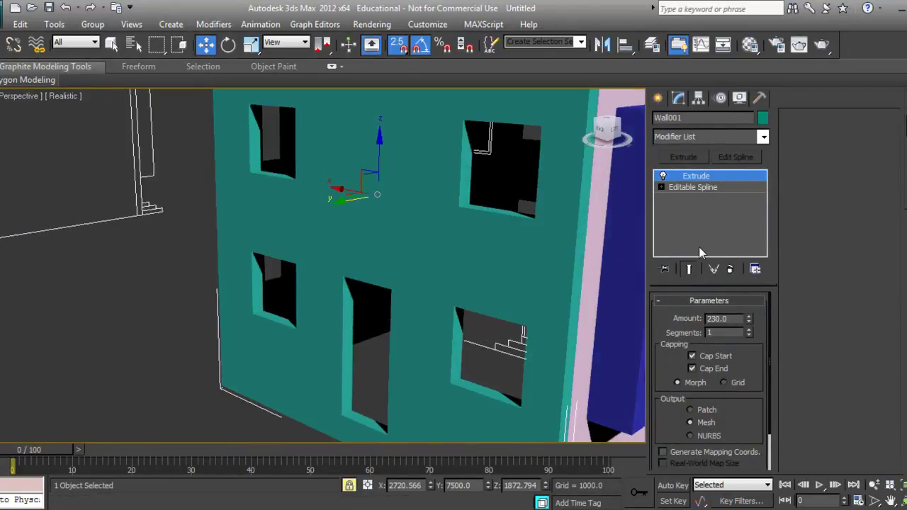
Delete the door opening's spline from the back wall's editable spline, keeping its window openings and extrusion.
click(660, 191)
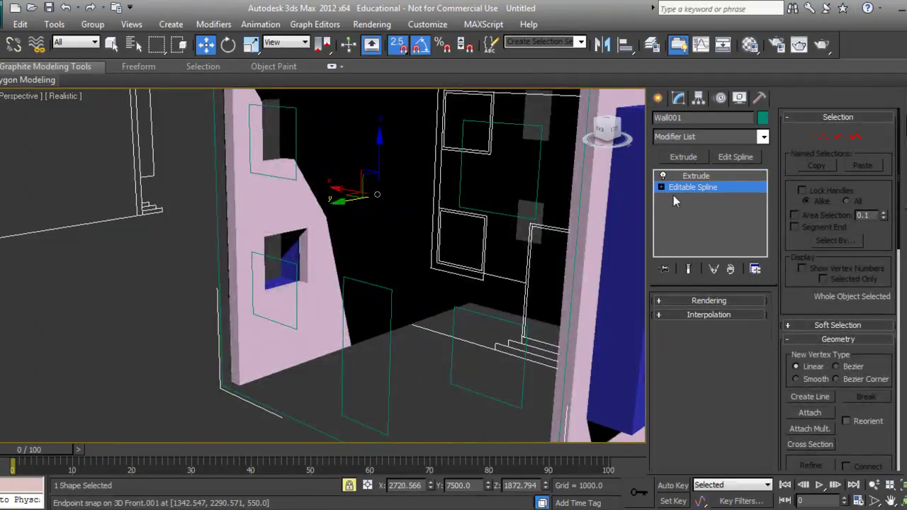
key(1)
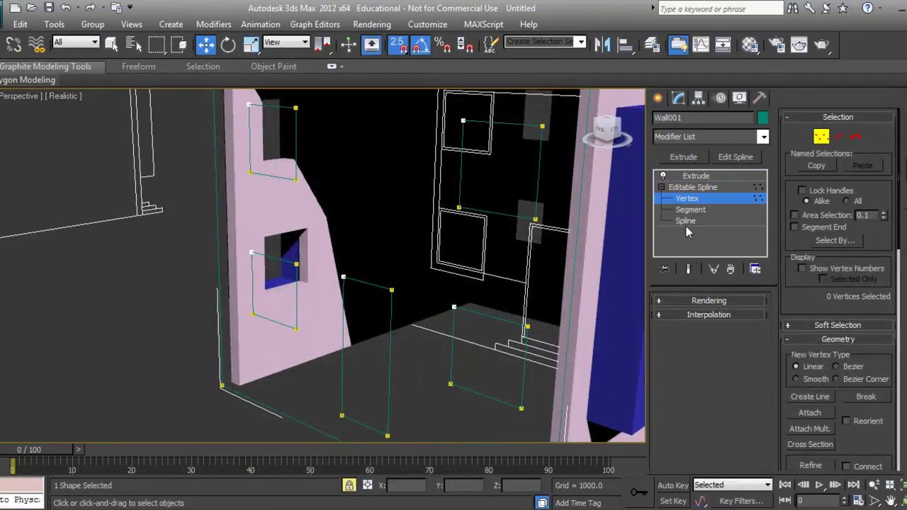
click(685, 221)
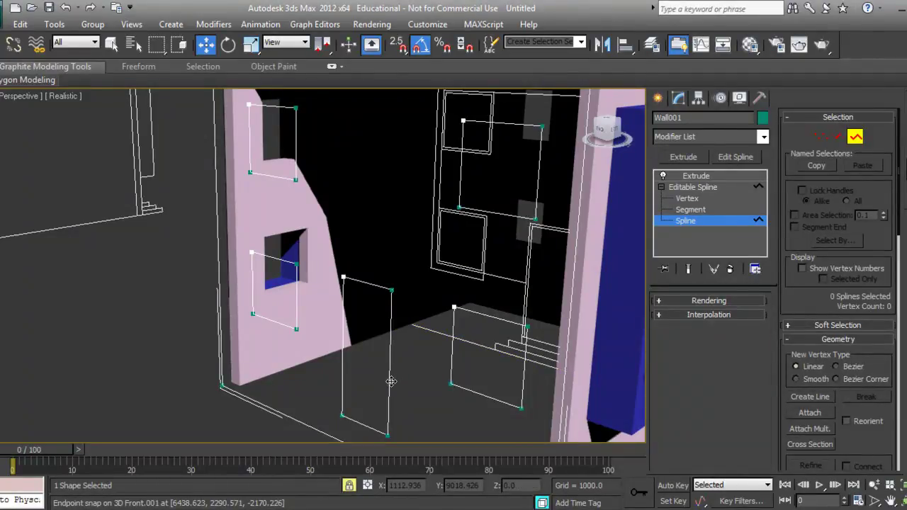
click(389, 404)
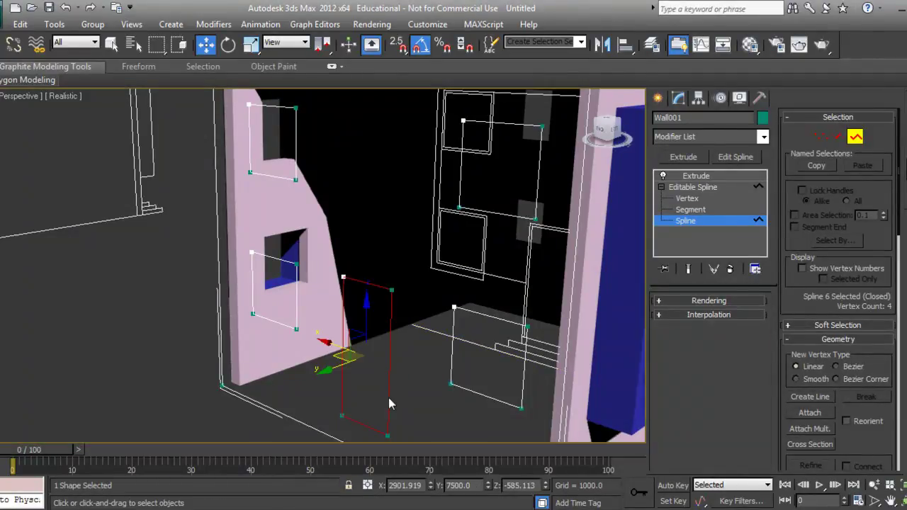
key(Delete)
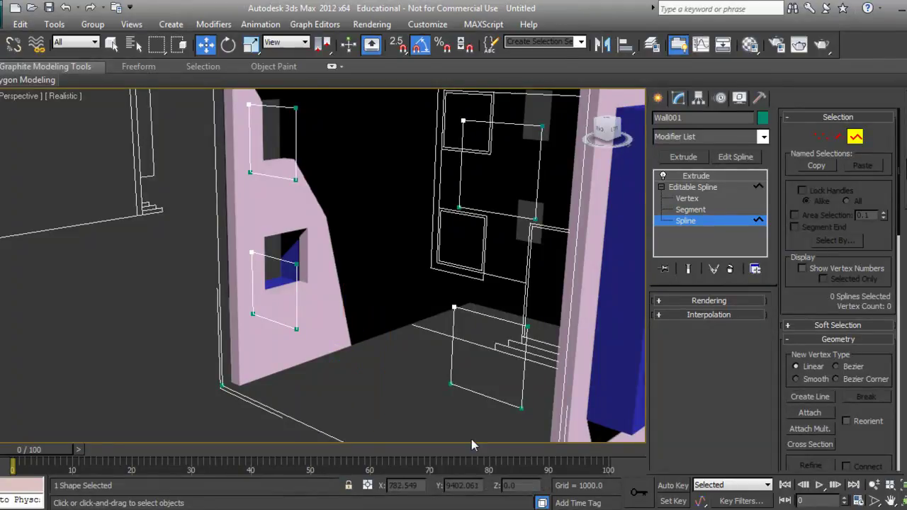
click(658, 97)
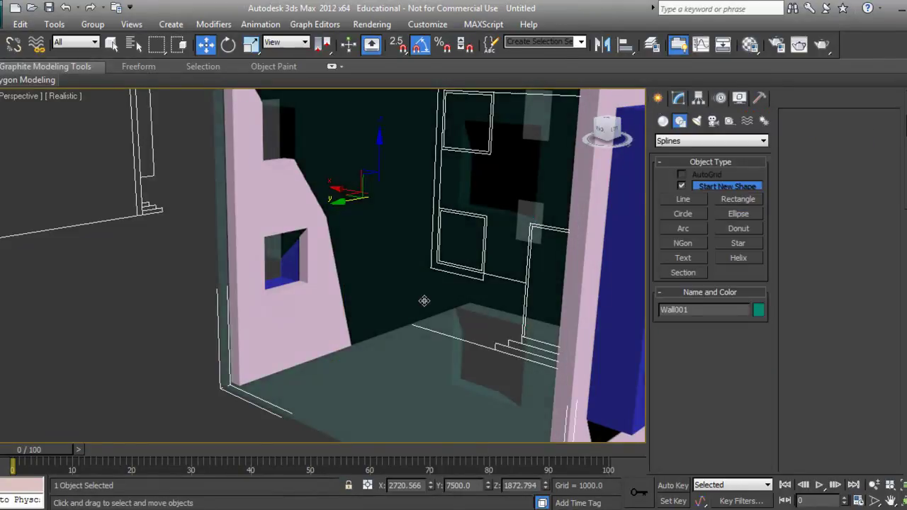
scroll(420, 319, down, 2)
alt+middle_drag(419, 318, 400, 338)
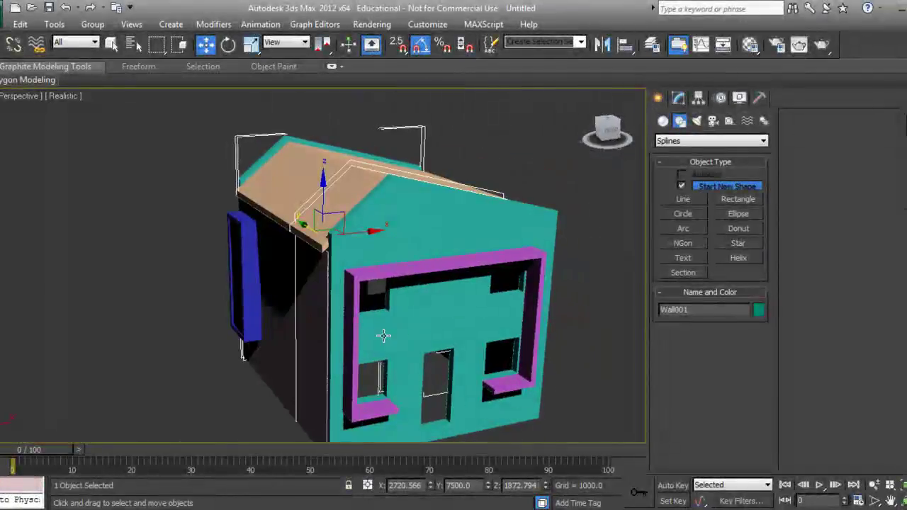
Create a floor plane about 7270 by 6283 between the inner wall corners, using snapping in the wireframe top view.
key(t)
scroll(385, 338, down, 6)
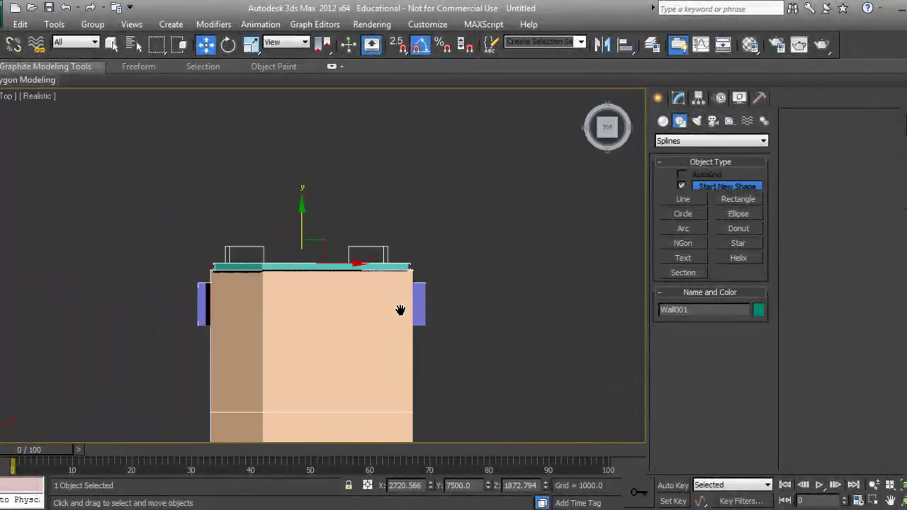
key(F3)
middle_drag(421, 332, 421, 297)
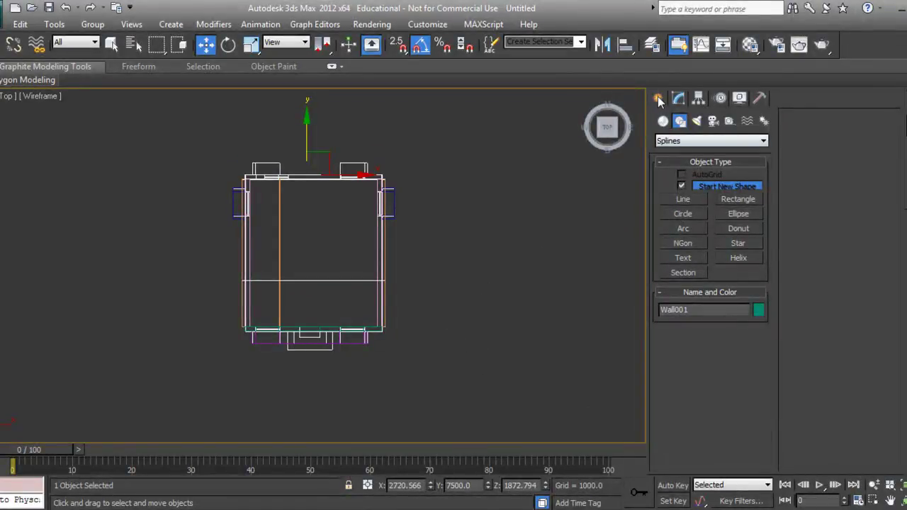
click(663, 122)
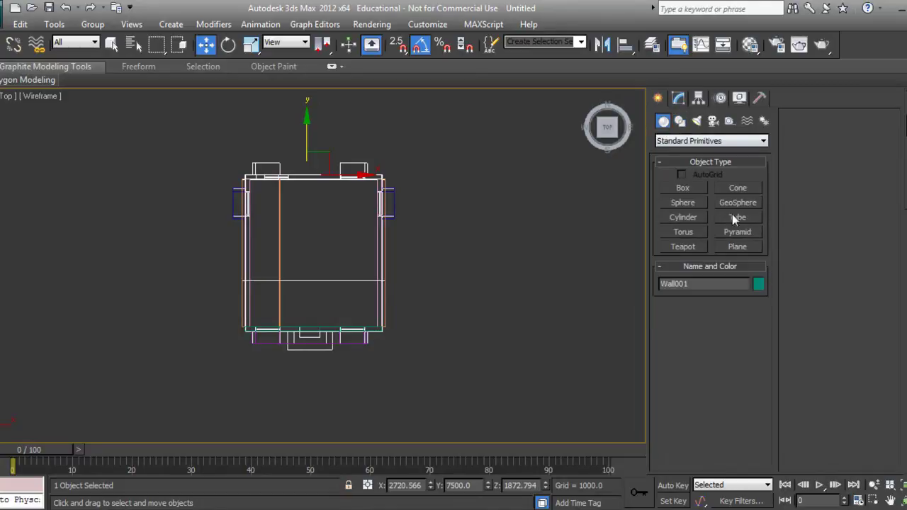
click(738, 247)
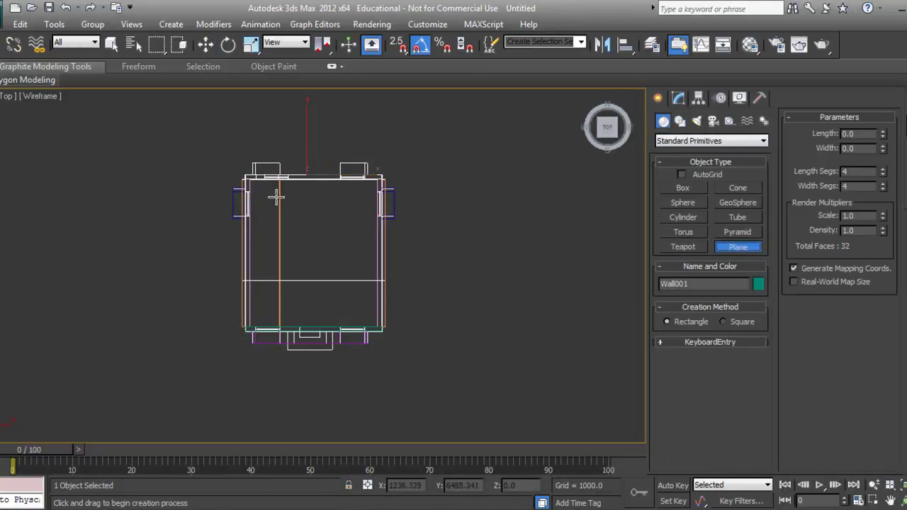
scroll(269, 205, up, 2)
middle_drag(267, 211, 288, 237)
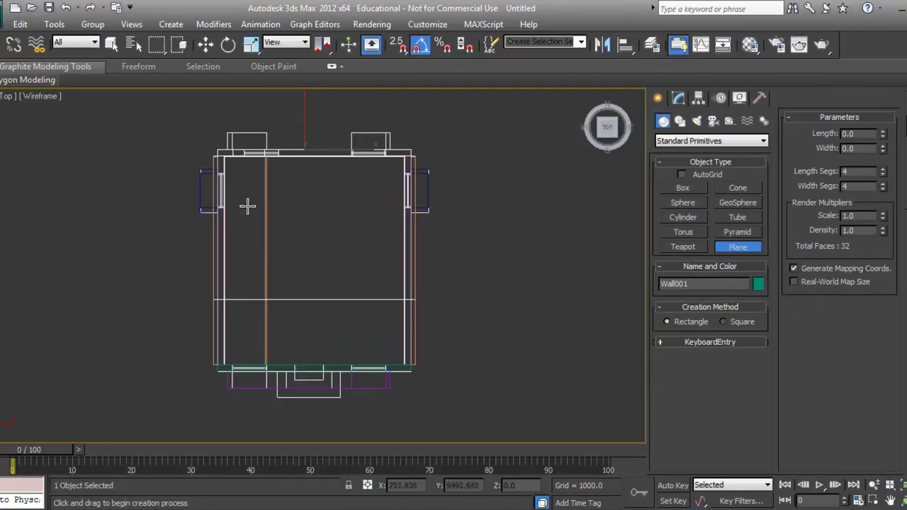
middle_drag(232, 170, 239, 177)
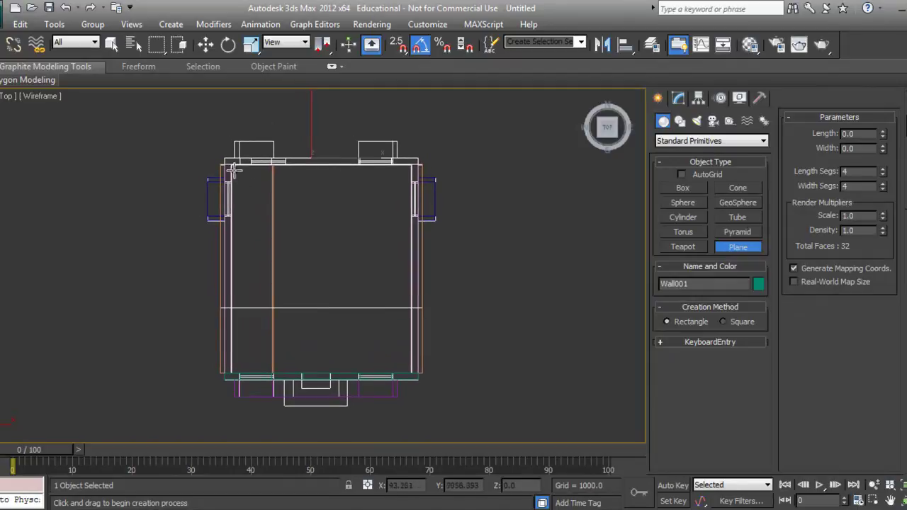
key(s)
drag(234, 166, 413, 369)
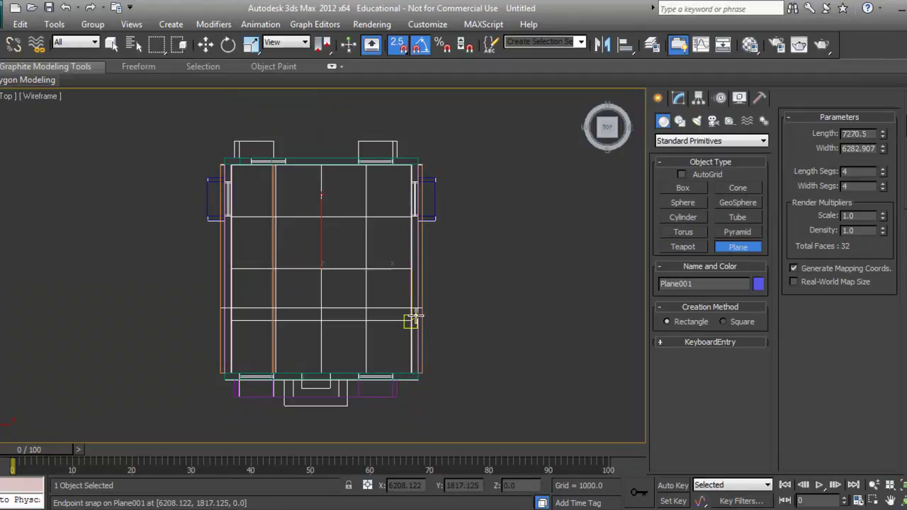
key(w)
key(s)
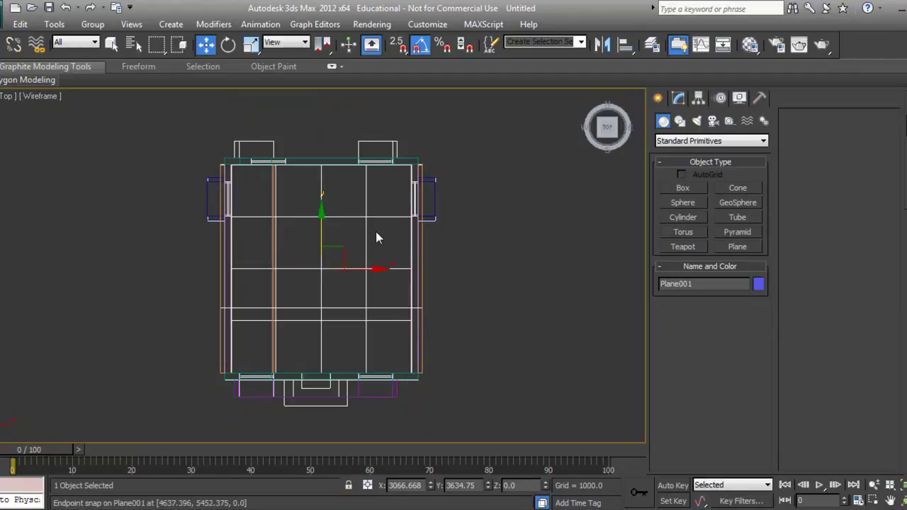
Lower the floor plane along Z to the base of the walls, to about Z -2127.
key(p)
alt+middle_drag(356, 331, 414, 273)
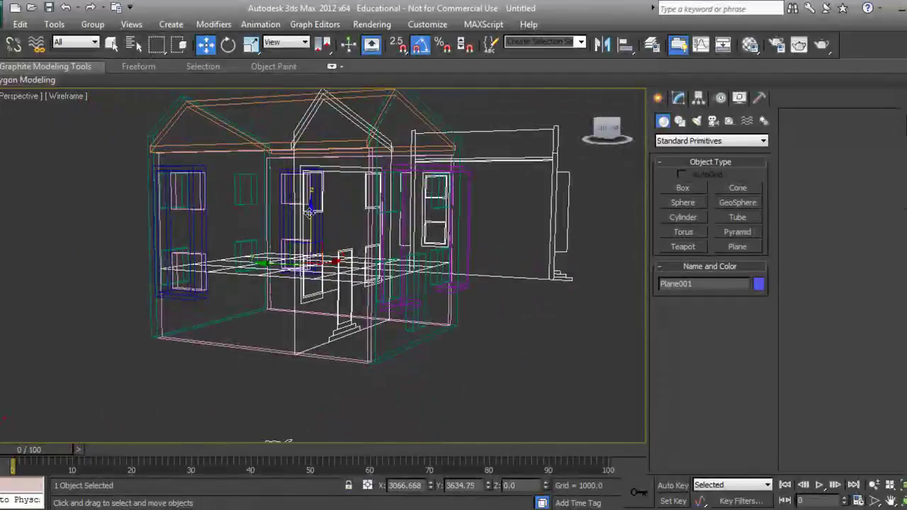
drag(309, 212, 304, 277)
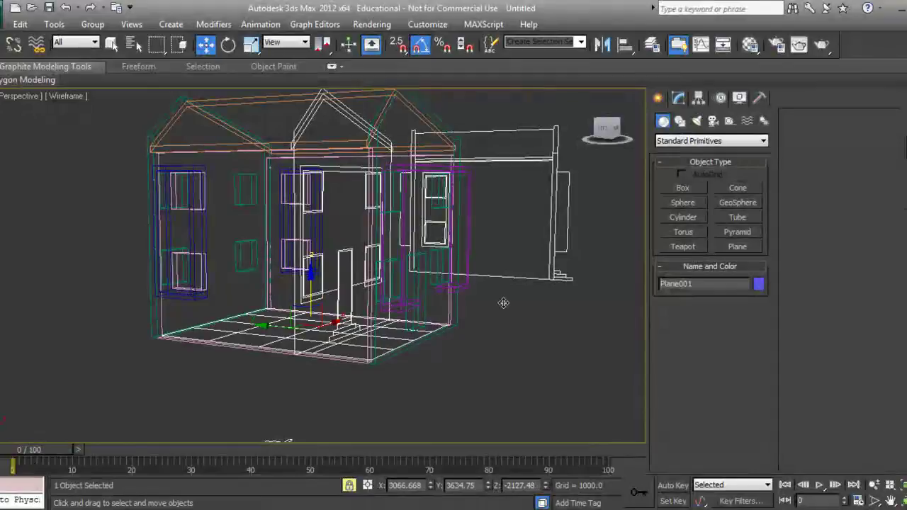
Examine the front wall, its openings and the floor plane in shaded perspective and front views.
key(F3)
alt+middle_drag(486, 325, 388, 359)
scroll(388, 359, up, 10)
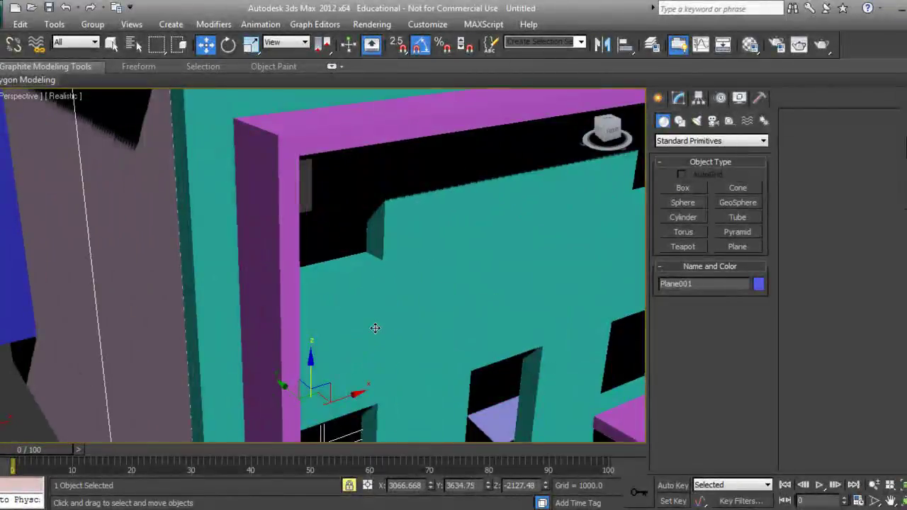
scroll(348, 312, down, 5)
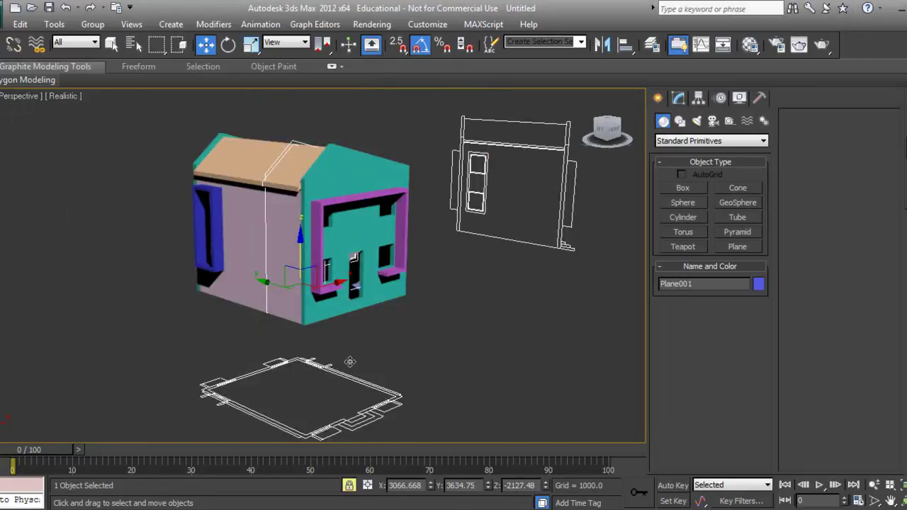
key(shift+z)
key(shift+z)
key(shift+z)
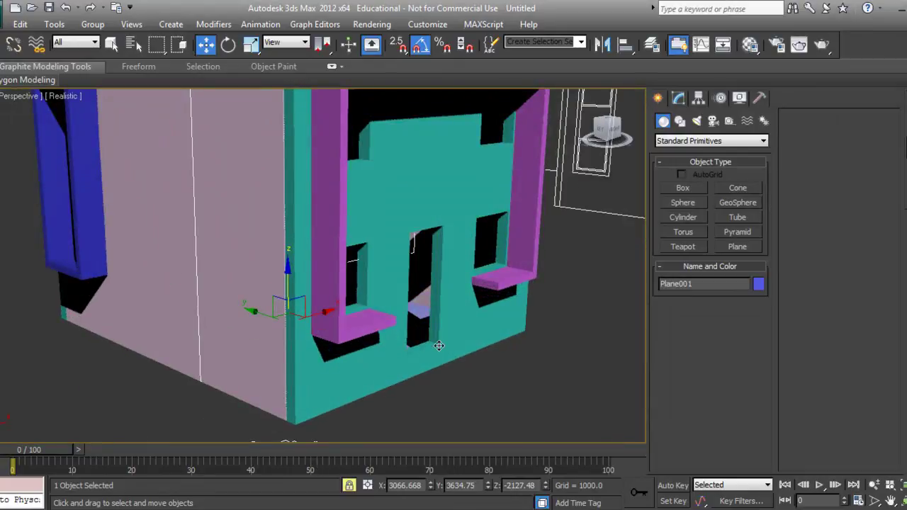
key(f)
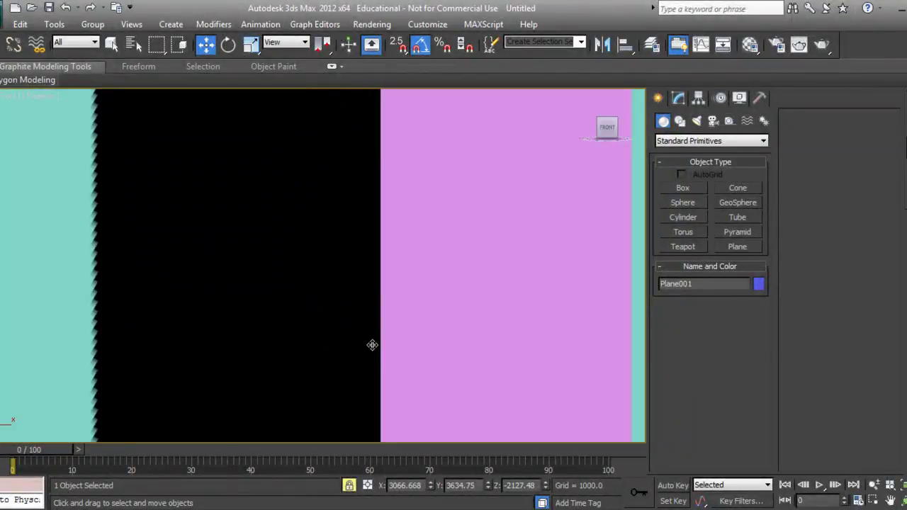
scroll(373, 345, down, 10)
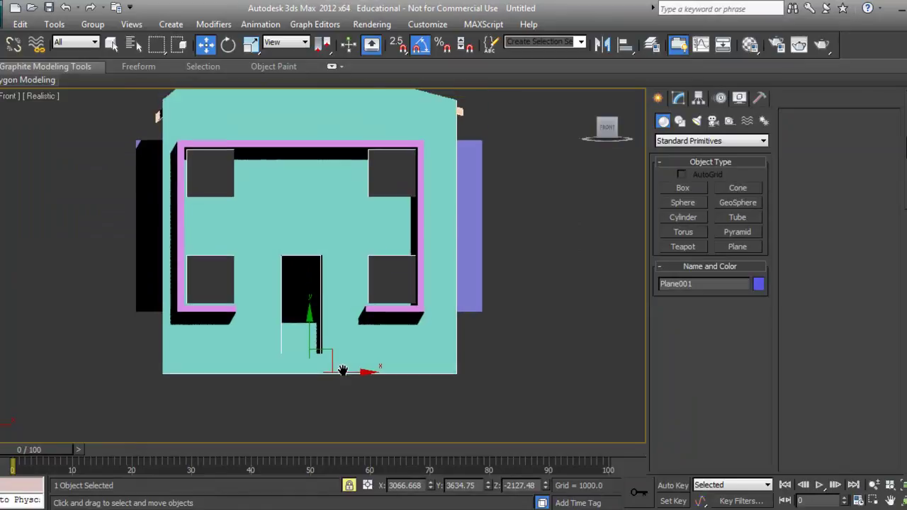
scroll(343, 337, down, 4)
middle_drag(358, 305, 355, 337)
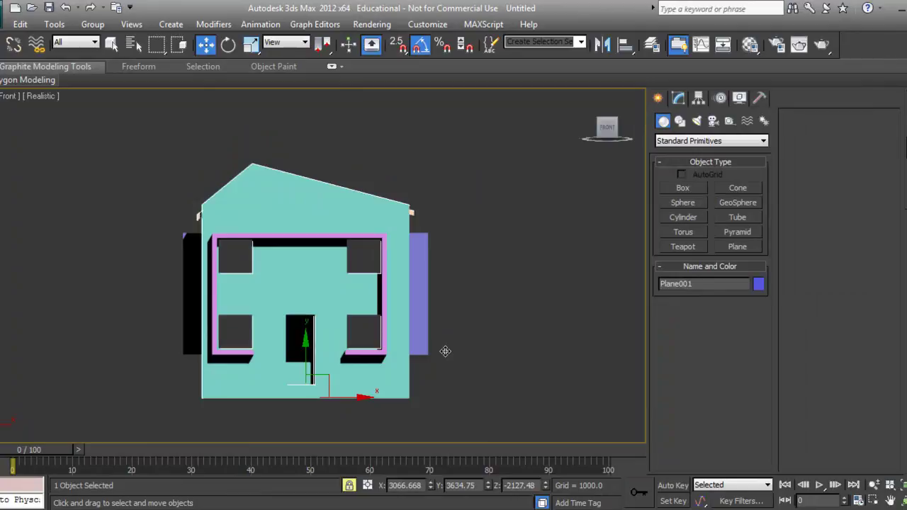
Draw a 1100 by 1100 rectangle snapped to the corners of the front wall's upper-right window opening in wireframe.
scroll(371, 358, up, 6)
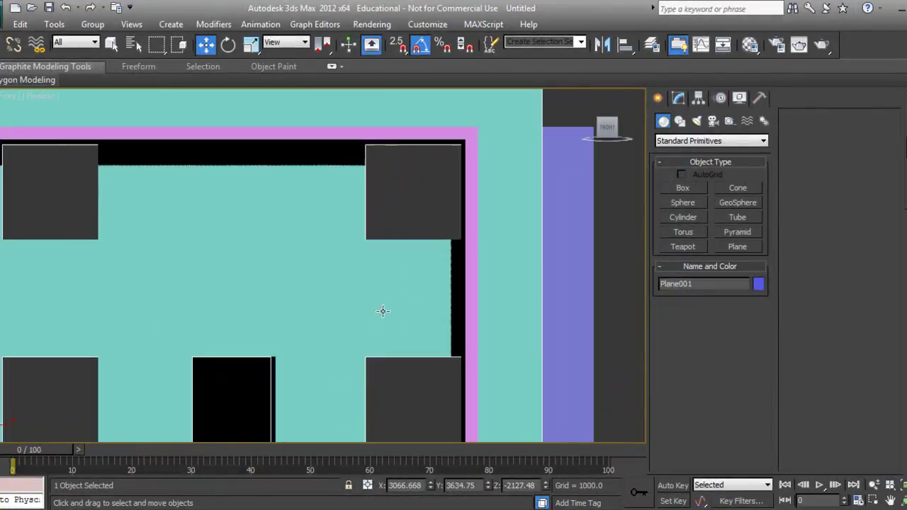
middle_drag(383, 311, 211, 326)
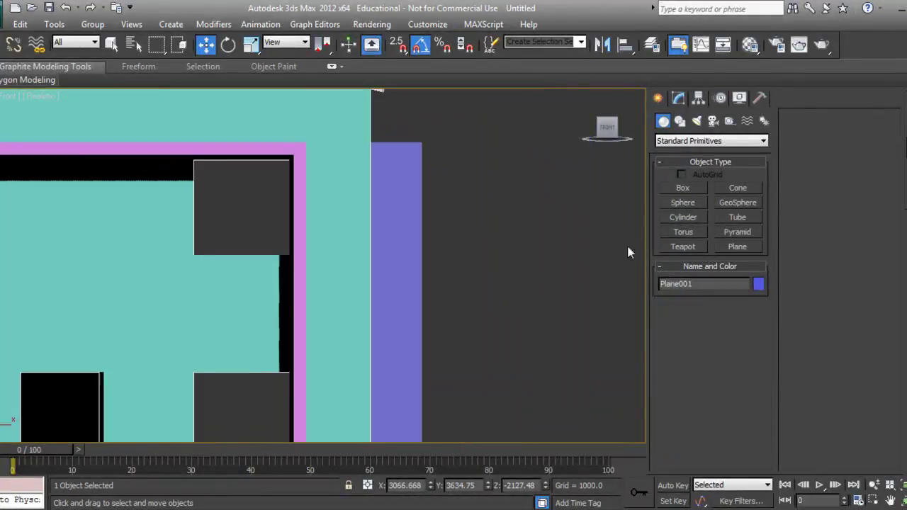
click(681, 121)
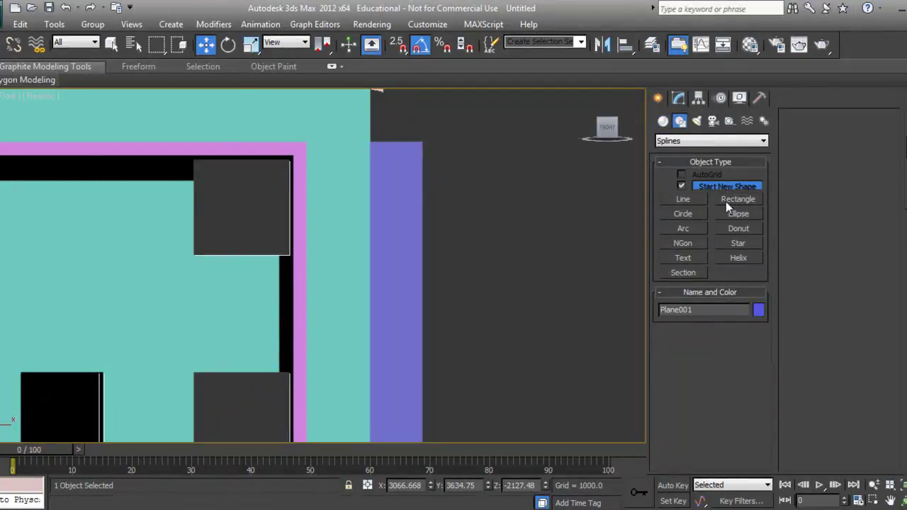
click(726, 202)
key(F3)
middle_drag(279, 283, 323, 368)
scroll(295, 331, down, 1)
middle_drag(259, 295, 285, 303)
scroll(276, 286, up, 1)
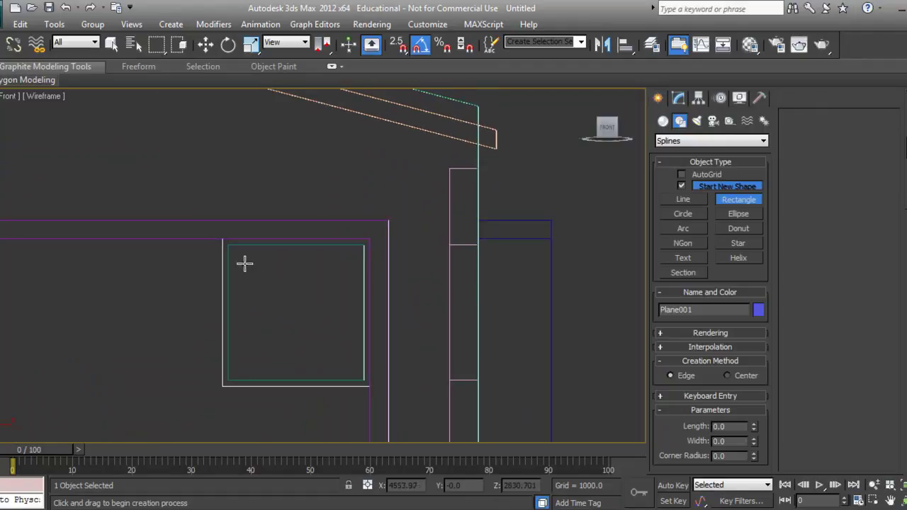
key(s)
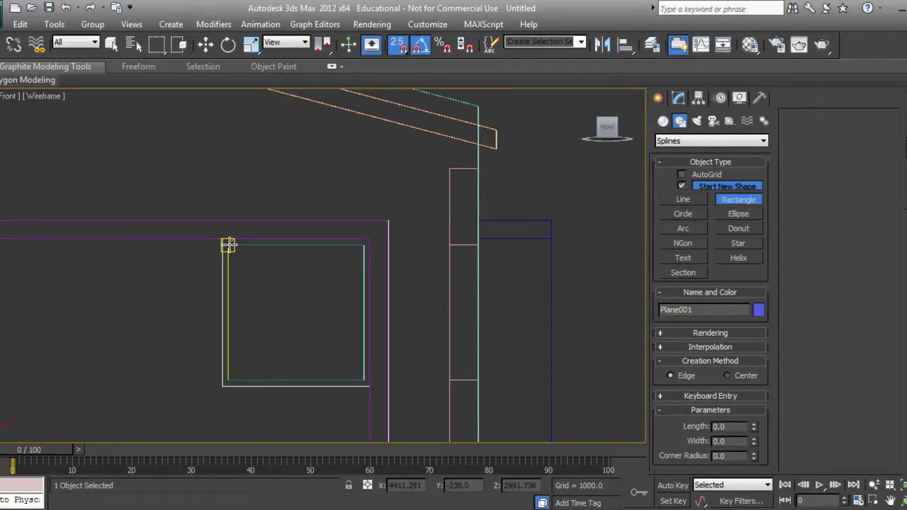
drag(229, 246, 365, 380)
Apply a Sweep modifier to the window opening's rectangle.
click(679, 99)
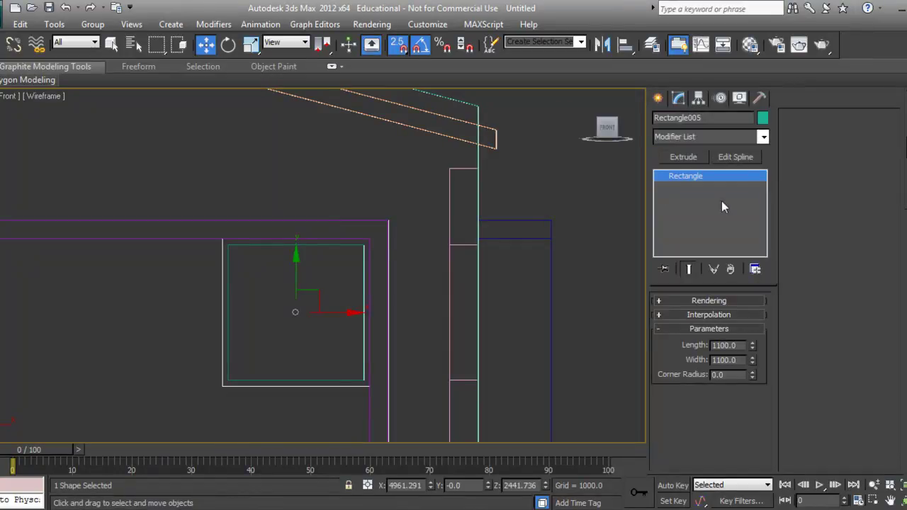
click(712, 139)
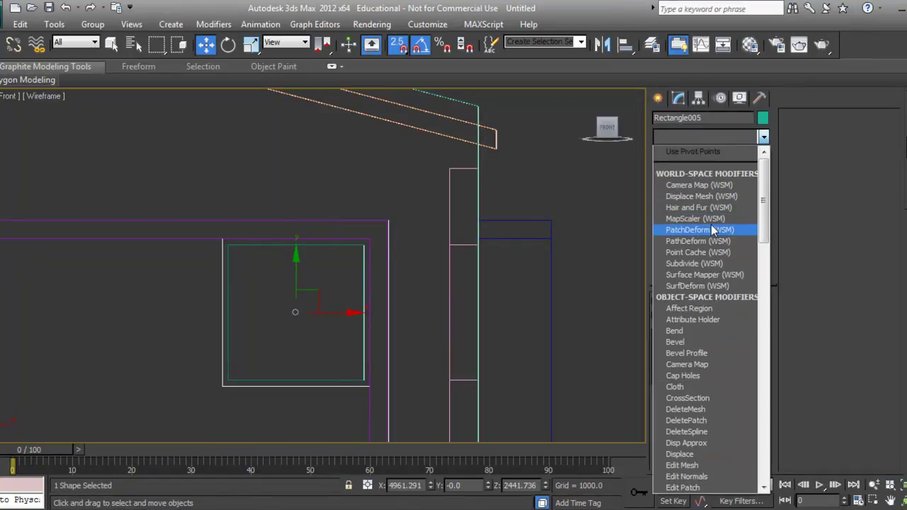
scroll(711, 225, down, 3)
key(s)
key(s)
key(s)
key(s)
key(s)
key(s)
key(s)
key(s)
key(s)
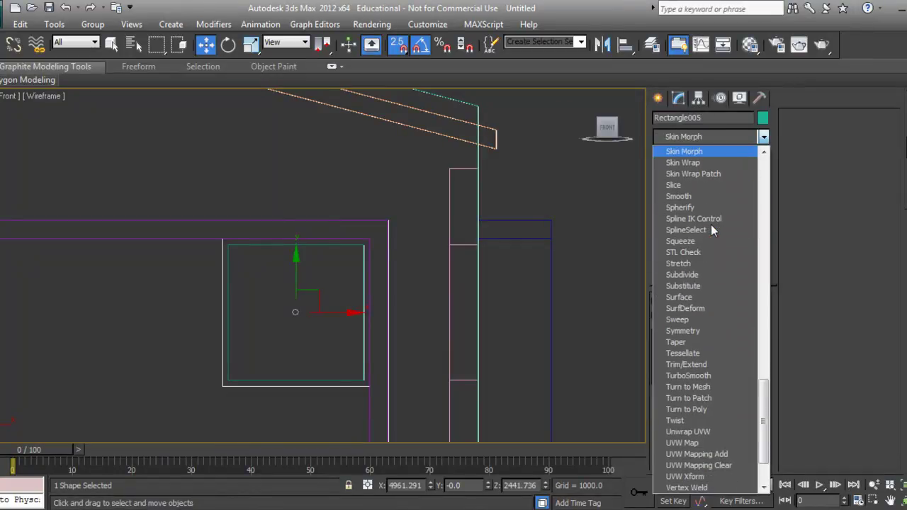
key(s)
key(s)
key(s)
key(s)
key(s)
key(s)
key(s)
key(s)
key(s)
key(s)
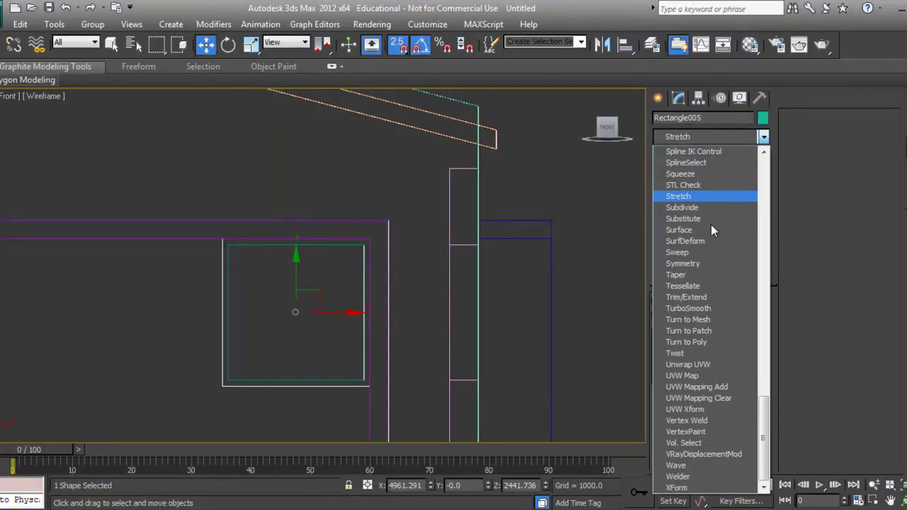
key(s)
key(Return)
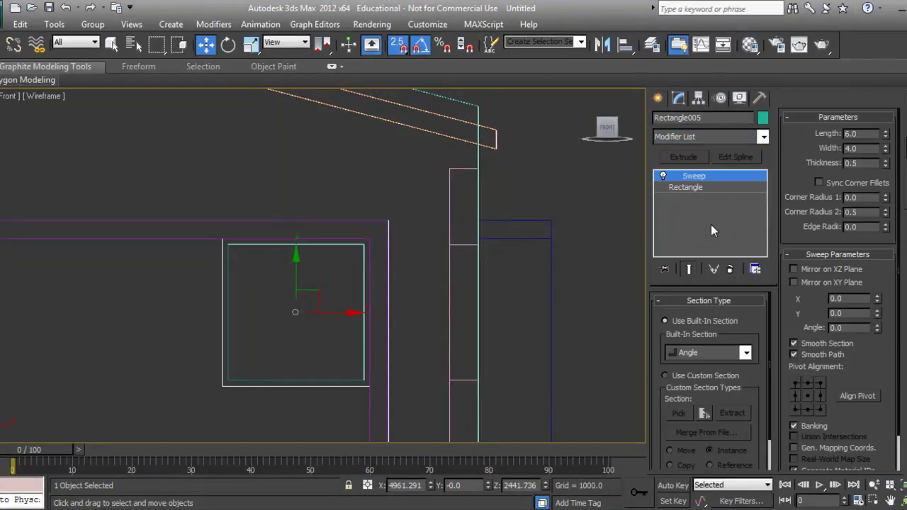
Set the window rectangle's sweep to the built-in Bar section.
click(746, 353)
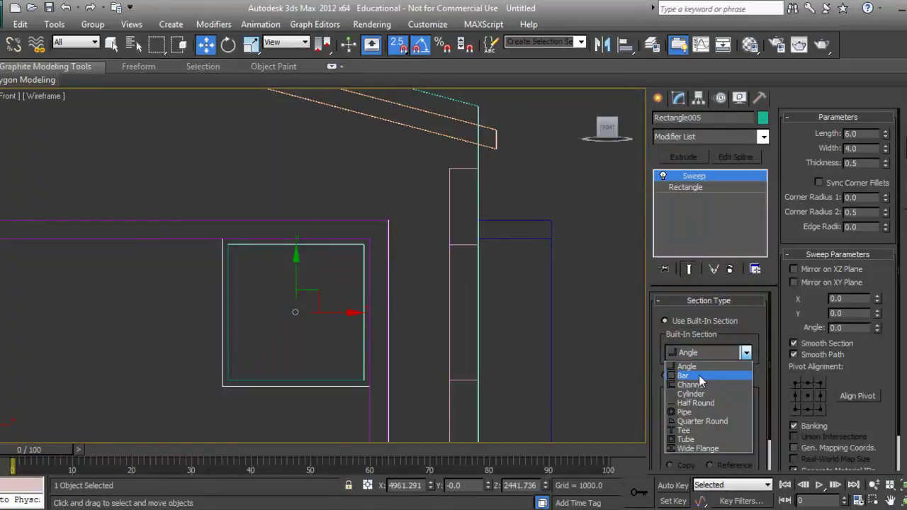
click(699, 376)
scroll(392, 363, up, 3)
middle_drag(391, 363, 407, 360)
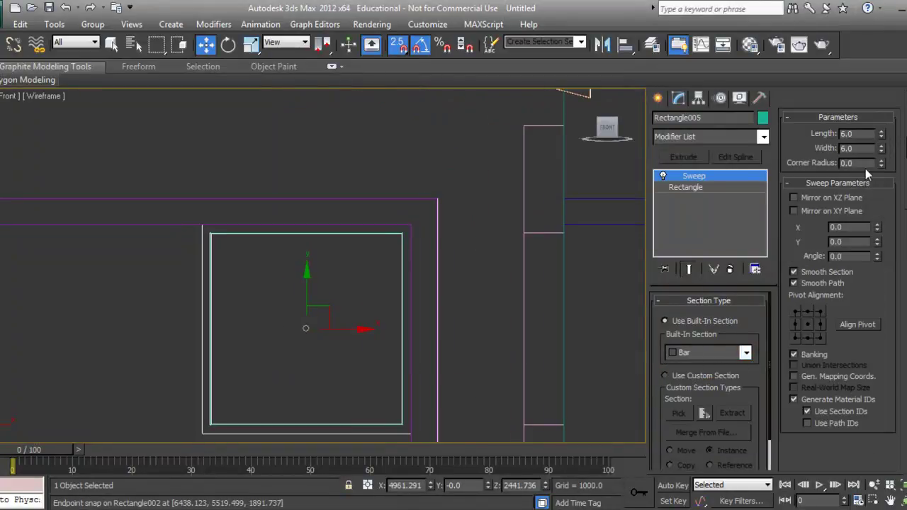
Turn off snapping and move the swept window frame about 300 units along negative Y, towards the front of the wall.
right_click(478, 257)
click(498, 268)
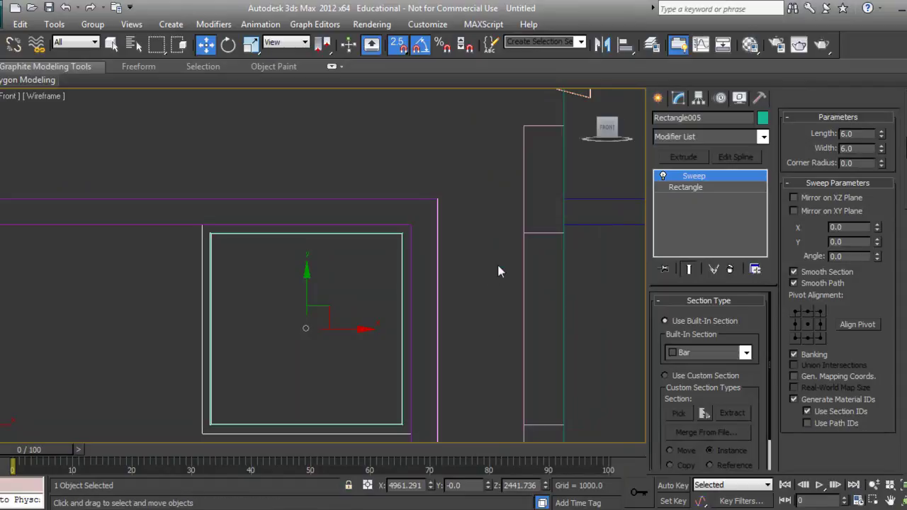
key(s)
alt+middle_drag(407, 329, 408, 360)
scroll(396, 357, up, 2)
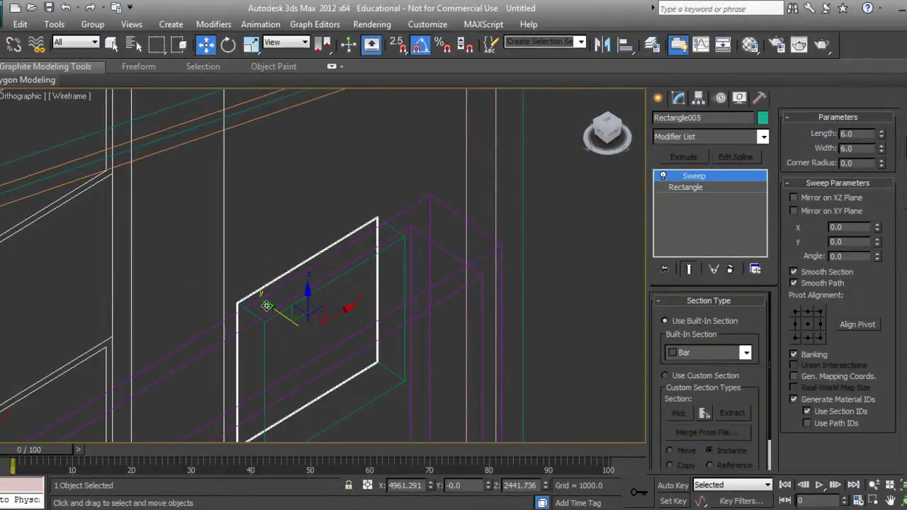
drag(267, 306, 292, 341)
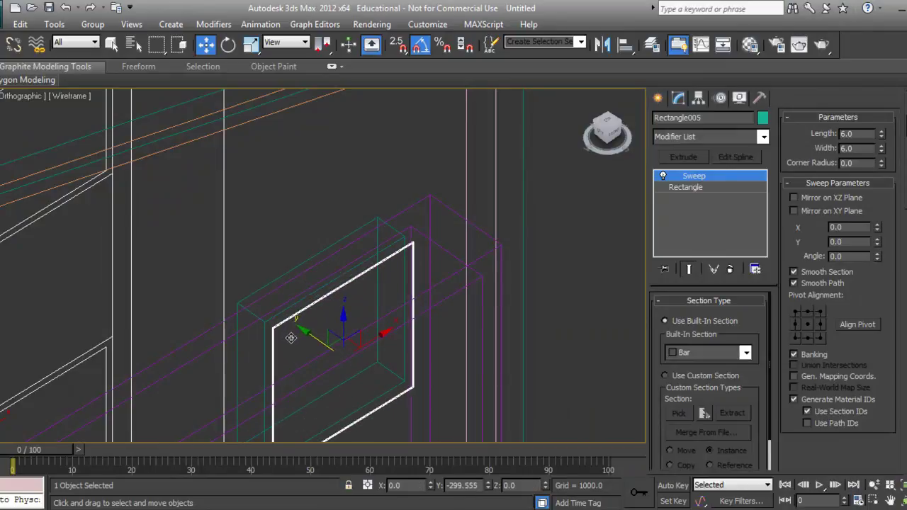
Switch the view to shaded display and change the window frame's object color to light blue.
key(F3)
alt+middle_drag(448, 356, 454, 318)
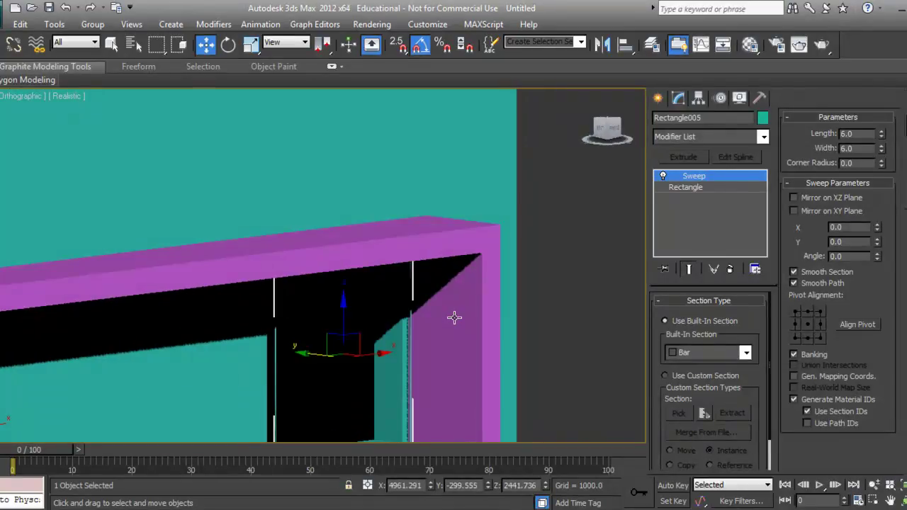
click(762, 118)
click(482, 205)
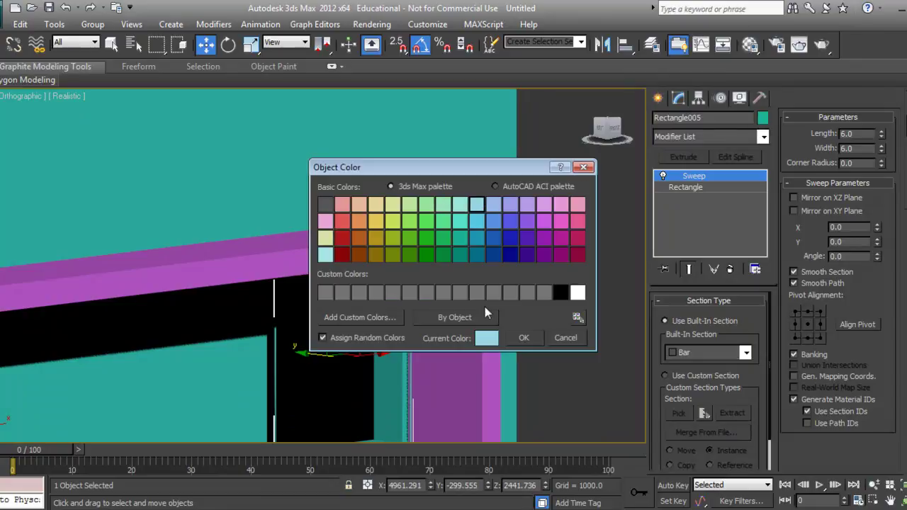
click(524, 338)
Set the window frame's Bar section length, width and corner radius to 25.
scroll(449, 336, up, 3)
alt+middle_drag(448, 336, 387, 338)
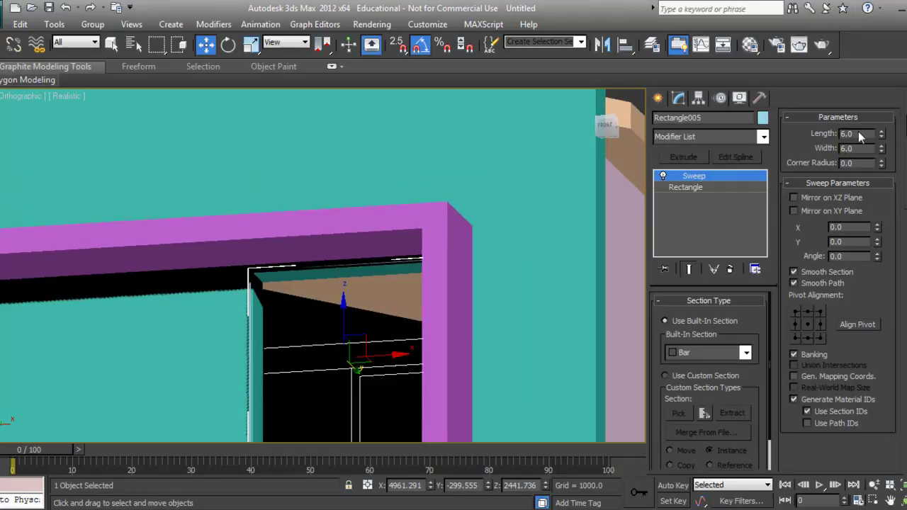
text(25)
key(Tab)
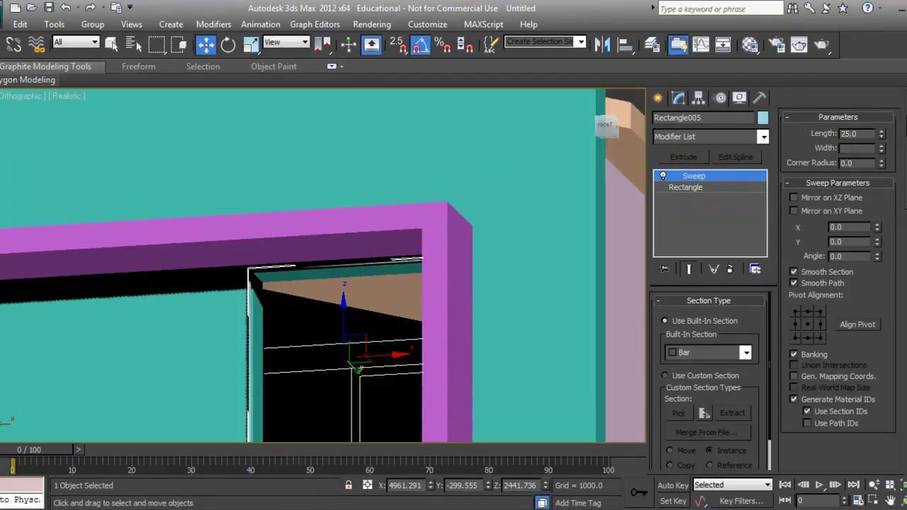
text(25)
key(Tab)
text(25)
key(Return)
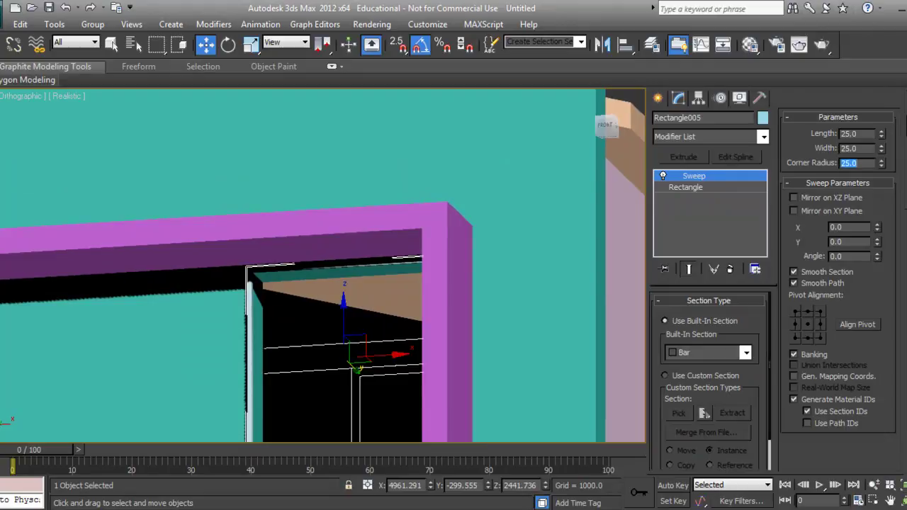
Set the window frame's Bar section length, width and corner radius to 150.
alt+middle_drag(471, 344, 430, 371)
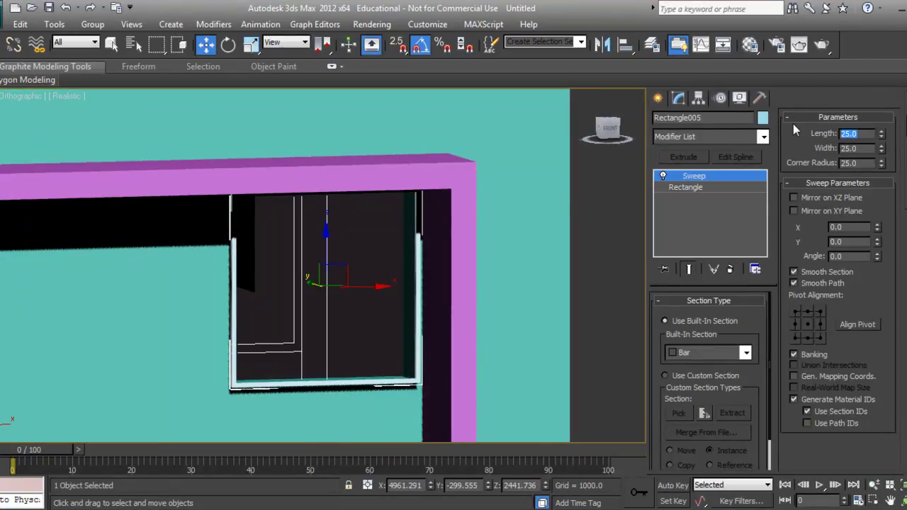
text(150)
key(Tab)
key(BackSpace)
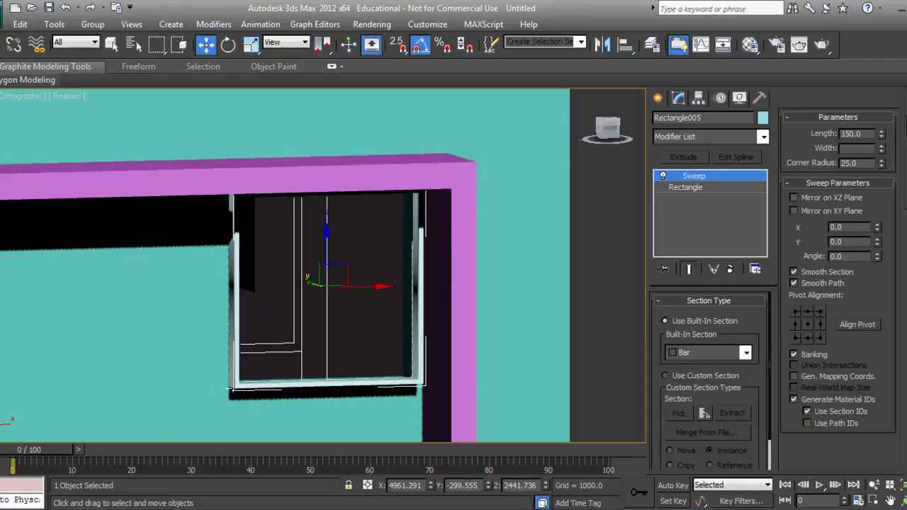
text(150)
key(Tab)
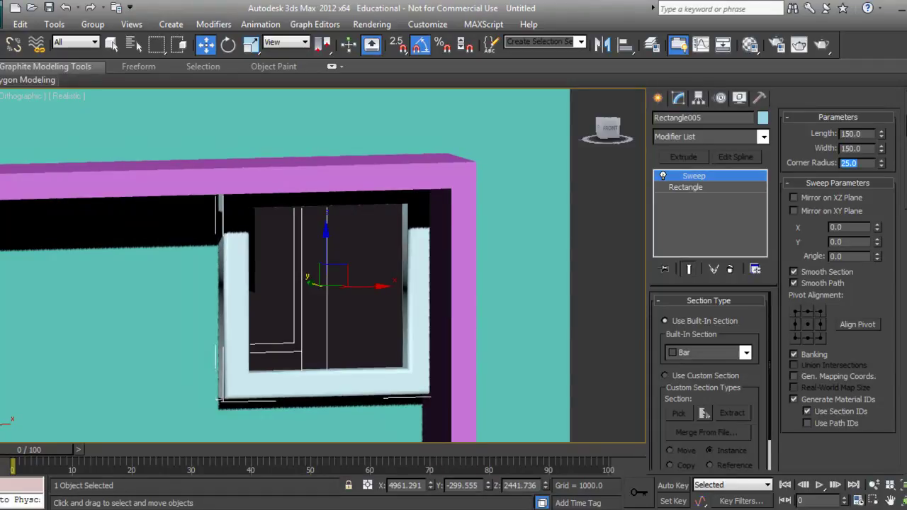
text(150)
key(Return)
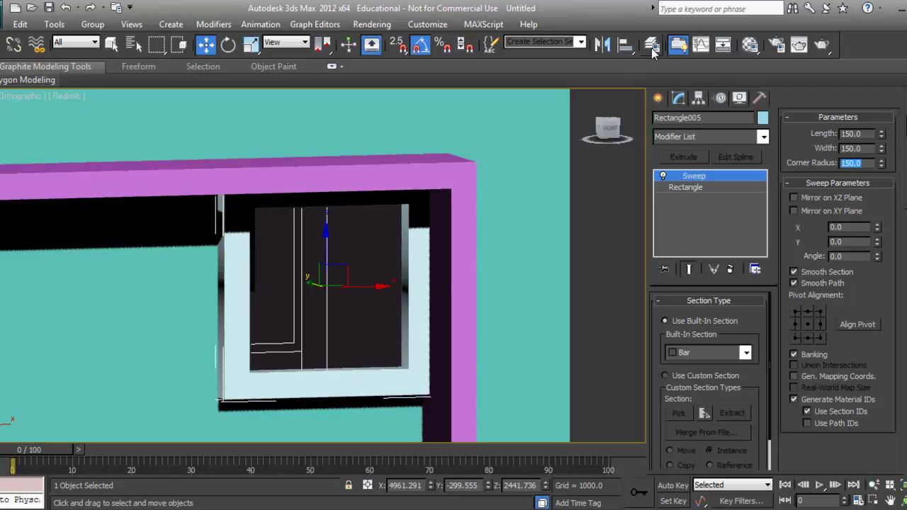
Change the viewport's visual style to Shaded and inspect the thickened window frame.
alt+middle_drag(356, 297, 325, 315)
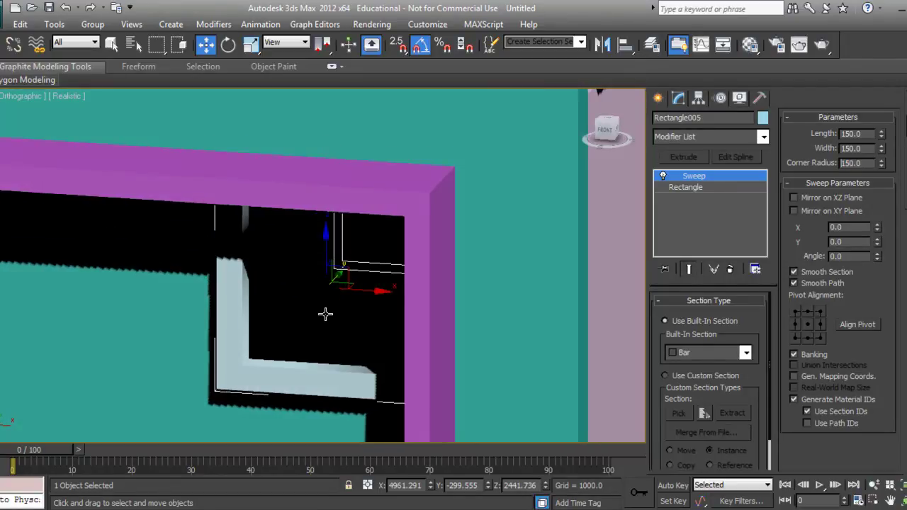
click(61, 95)
click(86, 127)
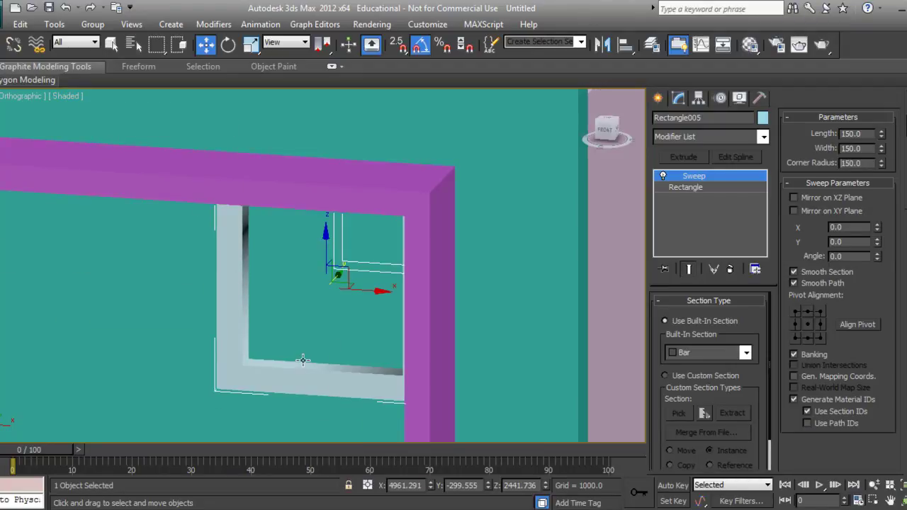
alt+middle_drag(303, 360, 323, 353)
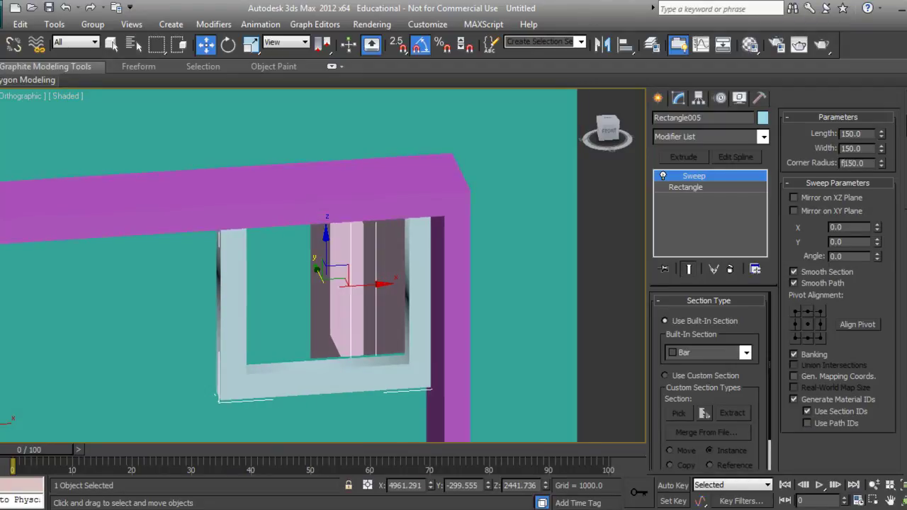
middle_drag(319, 306, 342, 284)
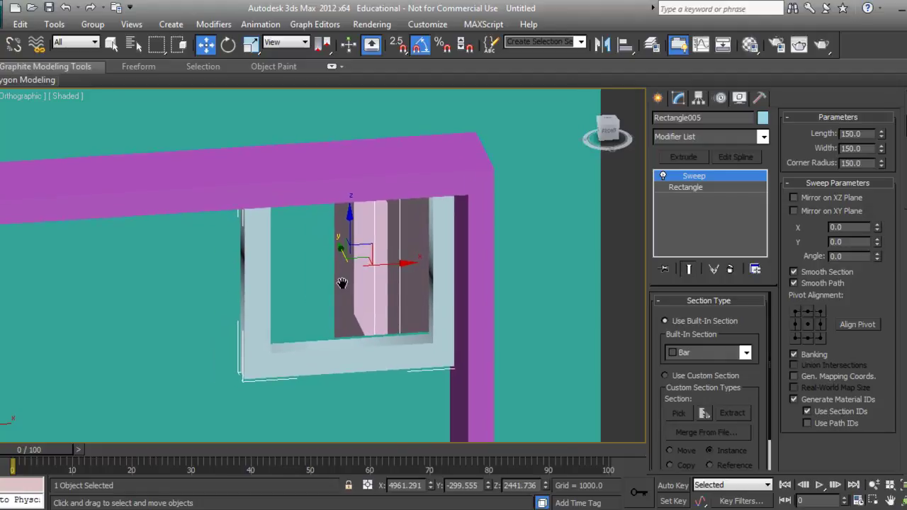
Create a 950 by 950 plane snapped to the inner corners of the window frame in the front wireframe view.
click(613, 137)
middle_drag(381, 272, 390, 273)
key(F3)
scroll(389, 274, up, 5)
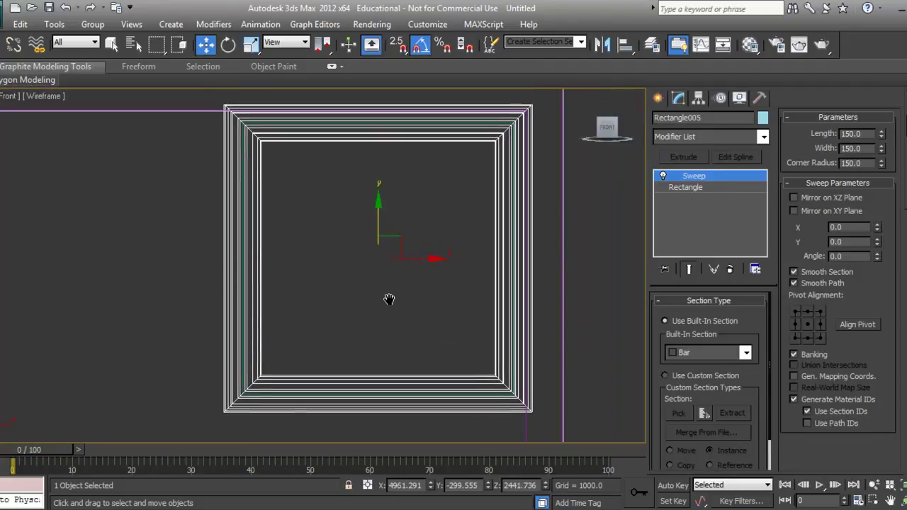
click(659, 99)
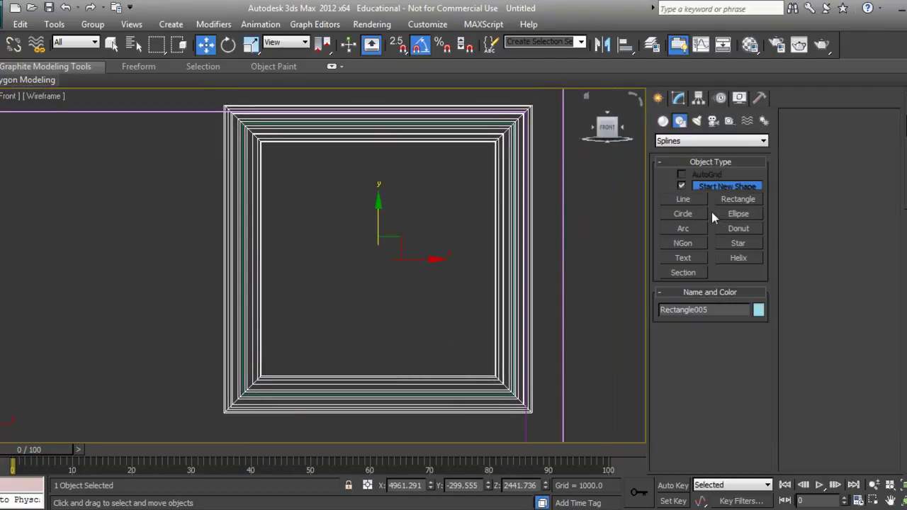
click(735, 197)
click(663, 122)
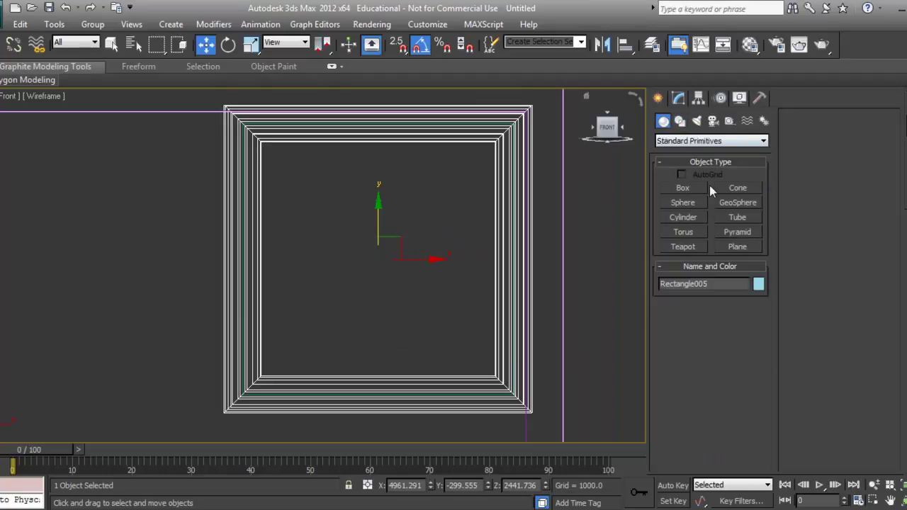
key(s)
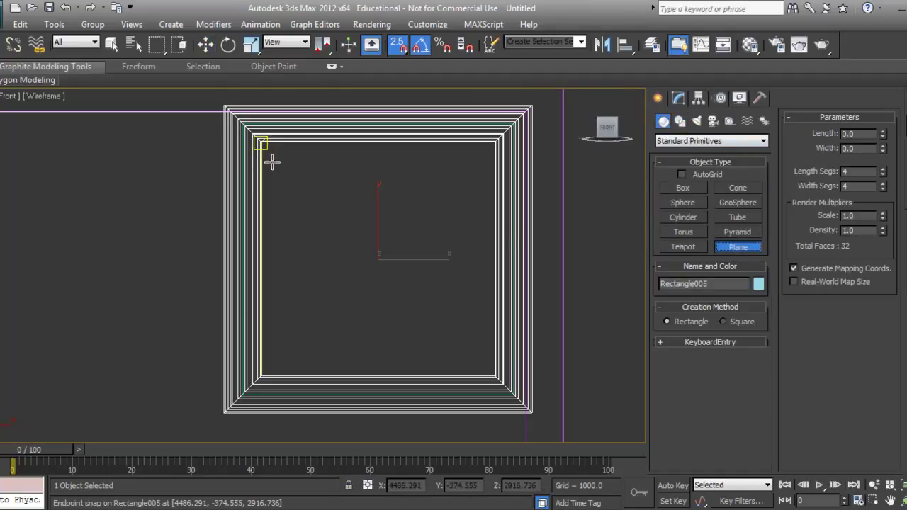
drag(268, 153, 494, 376)
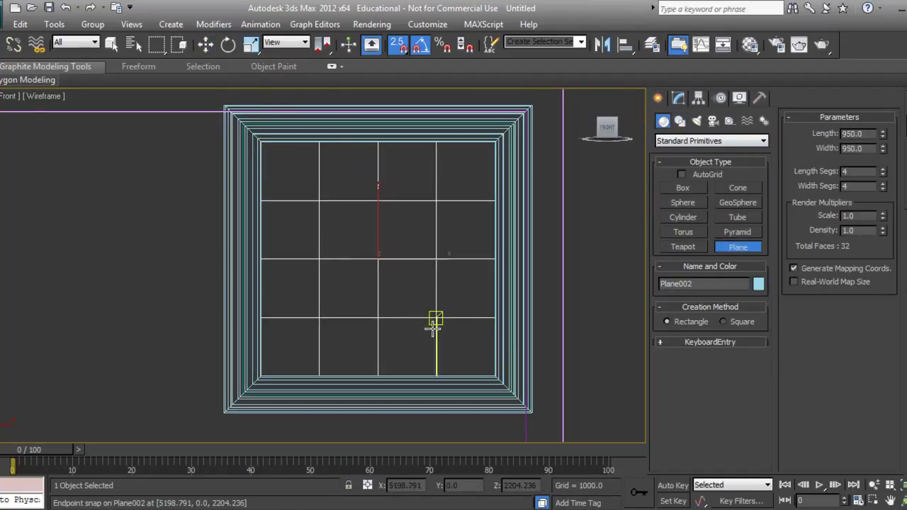
Move the glass plane along Y to about -346 in a shaded perspective view, so it sits inside the window frame.
key(w)
key(p)
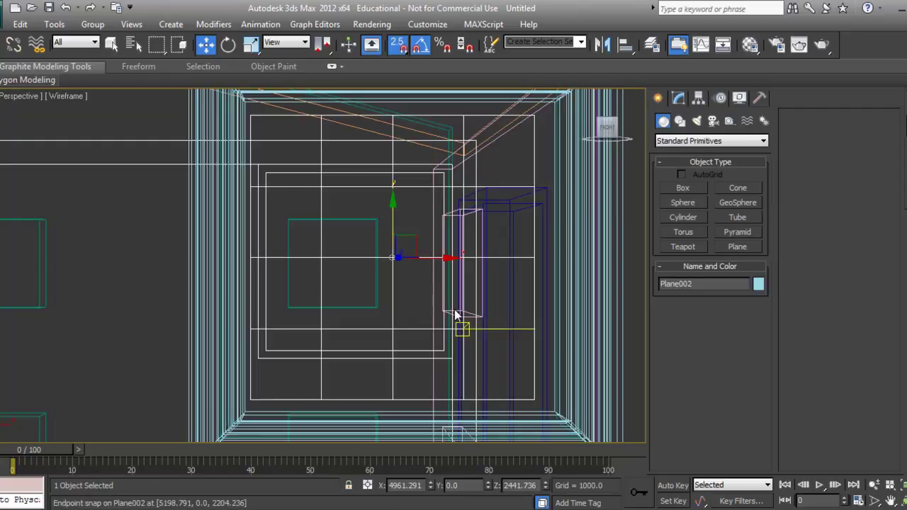
scroll(450, 305, down, 5)
alt+middle_drag(447, 303, 387, 315)
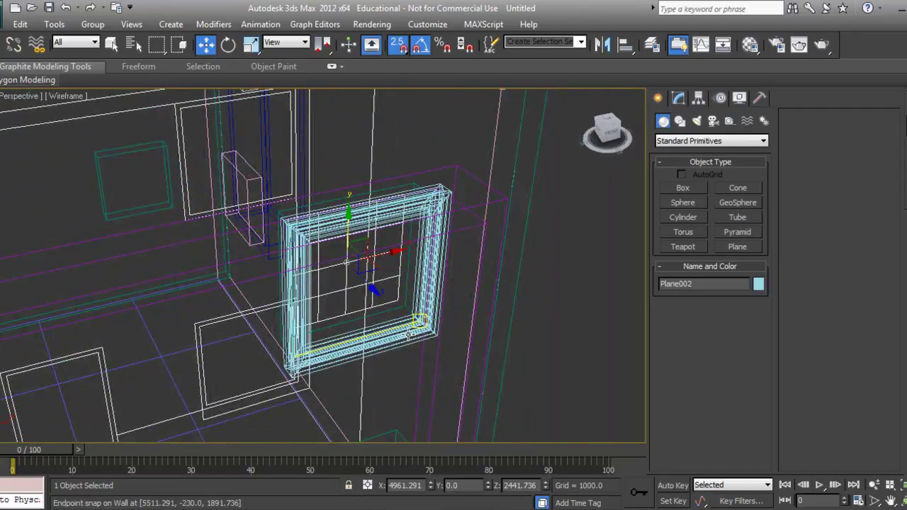
key(F3)
key(r)
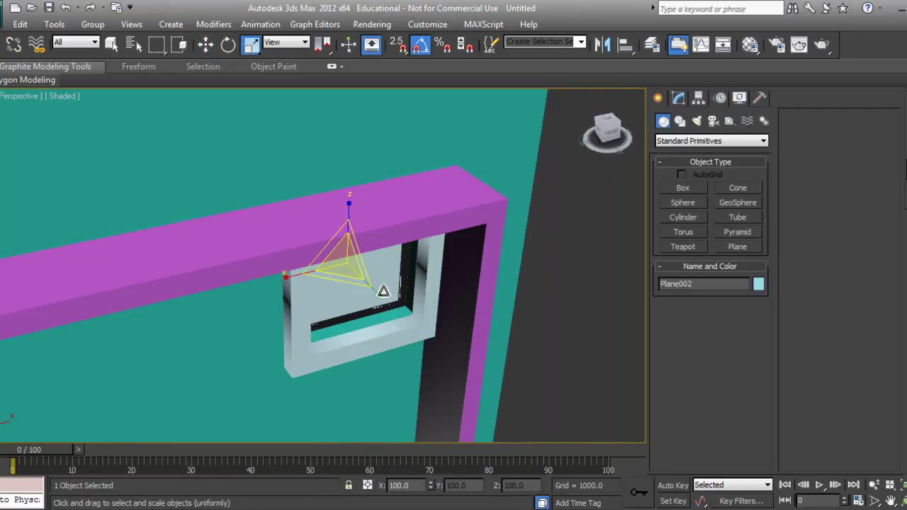
key(r)
right_click(374, 298)
click(392, 310)
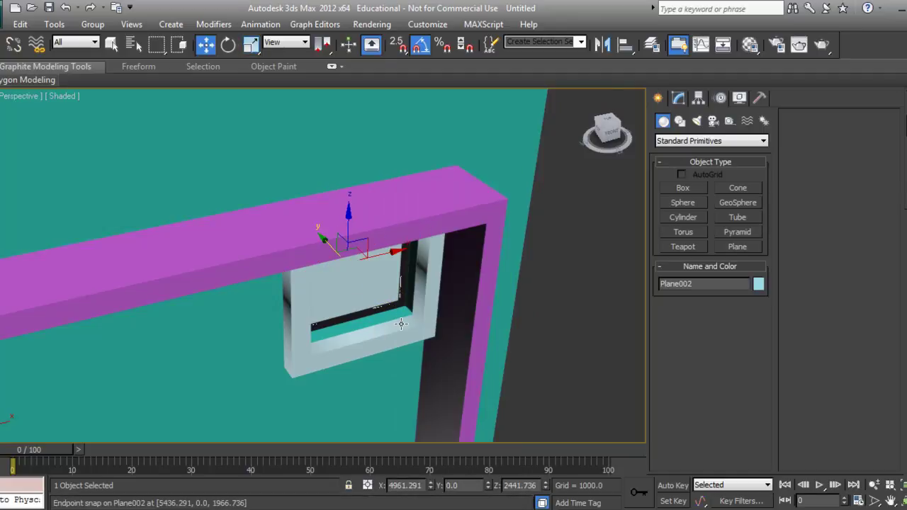
alt+middle_drag(386, 337, 368, 319)
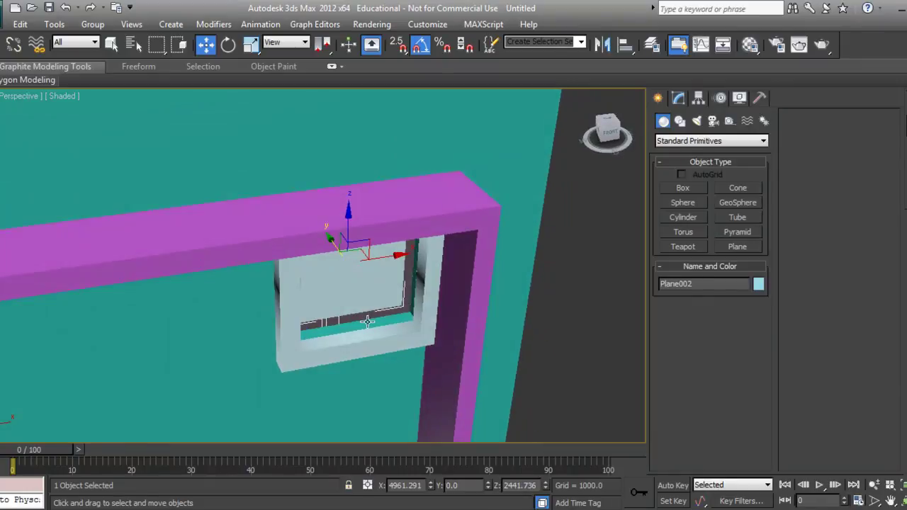
drag(330, 241, 344, 263)
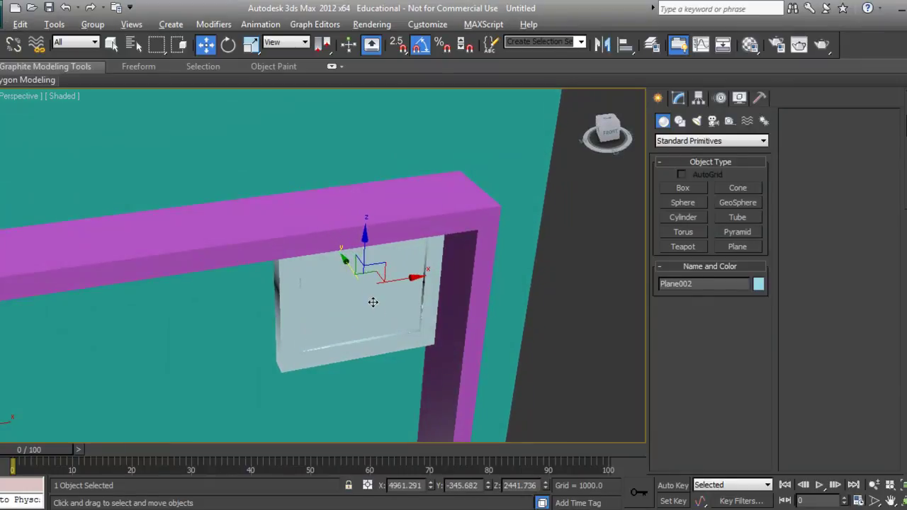
Change the glass plane's object color to blue.
alt+middle_drag(373, 302, 361, 294)
click(758, 284)
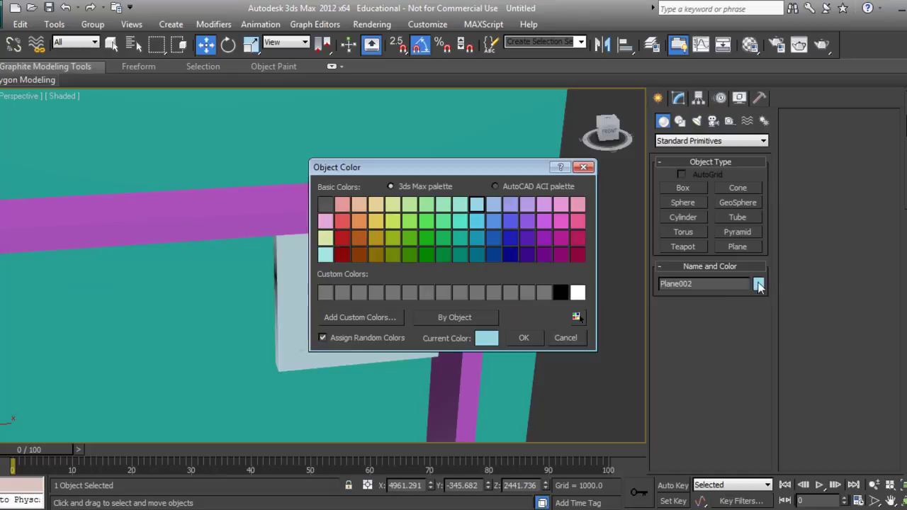
click(510, 221)
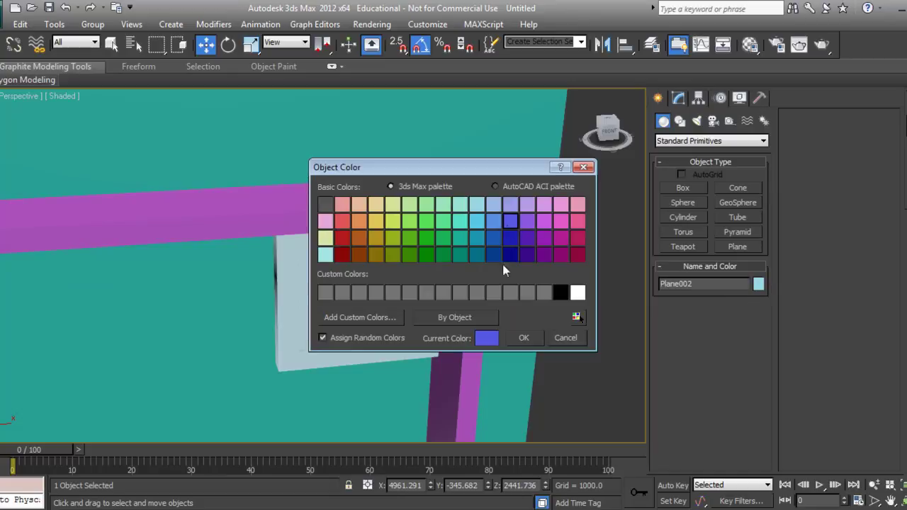
click(522, 338)
Group the selected window frame under the name Fixed window and show it in the front view.
alt+middle_drag(370, 341, 302, 316)
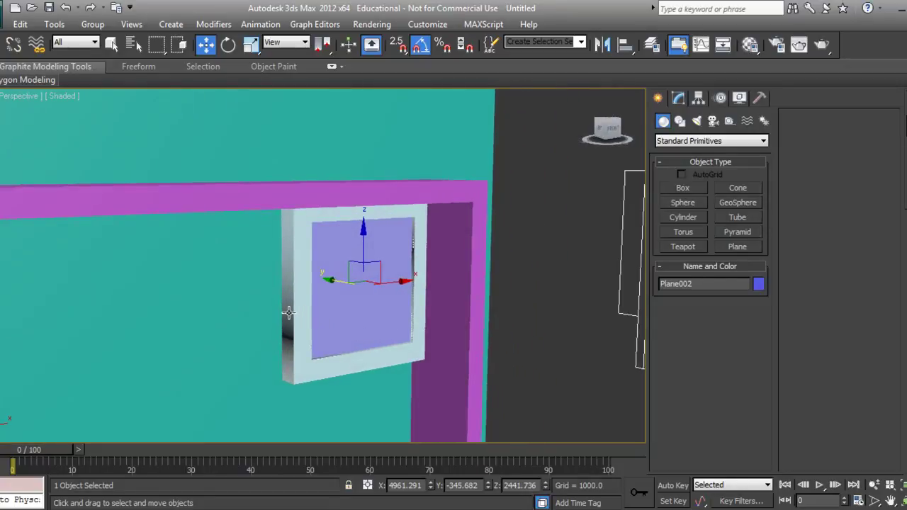
click(294, 313)
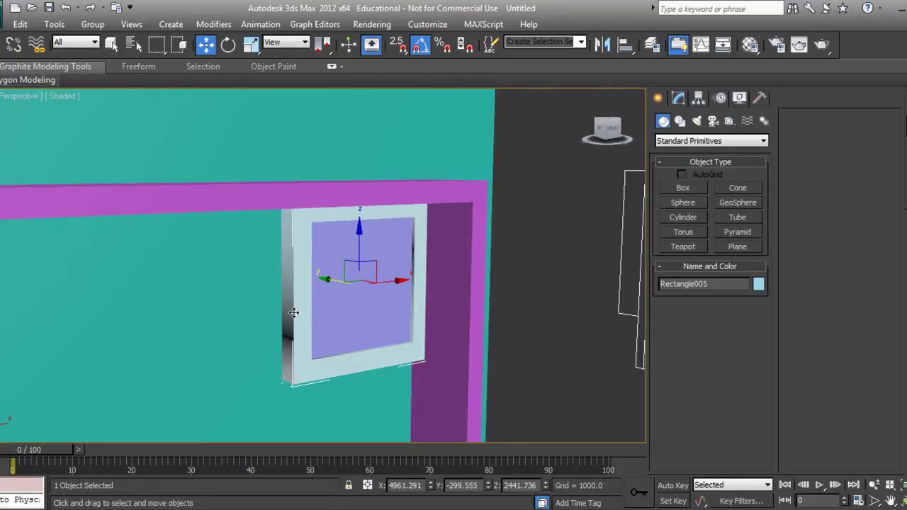
click(92, 24)
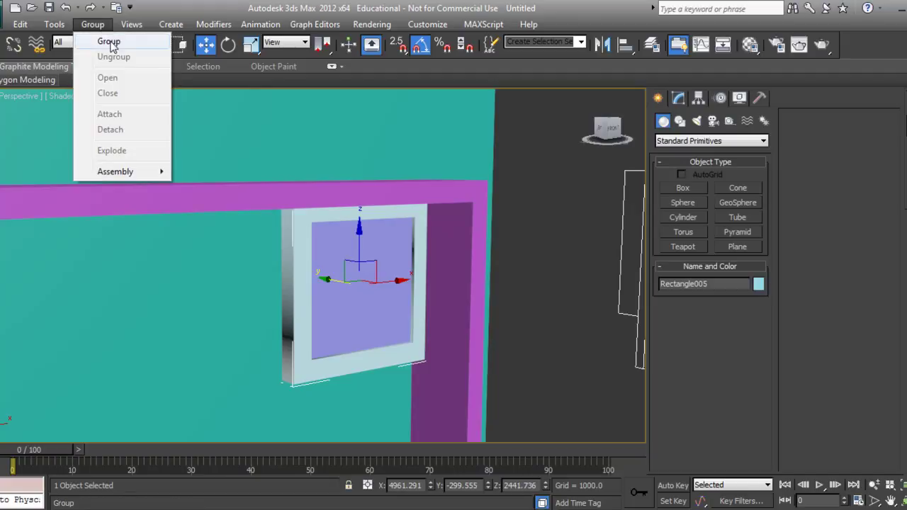
click(103, 38)
text(Fixed window)
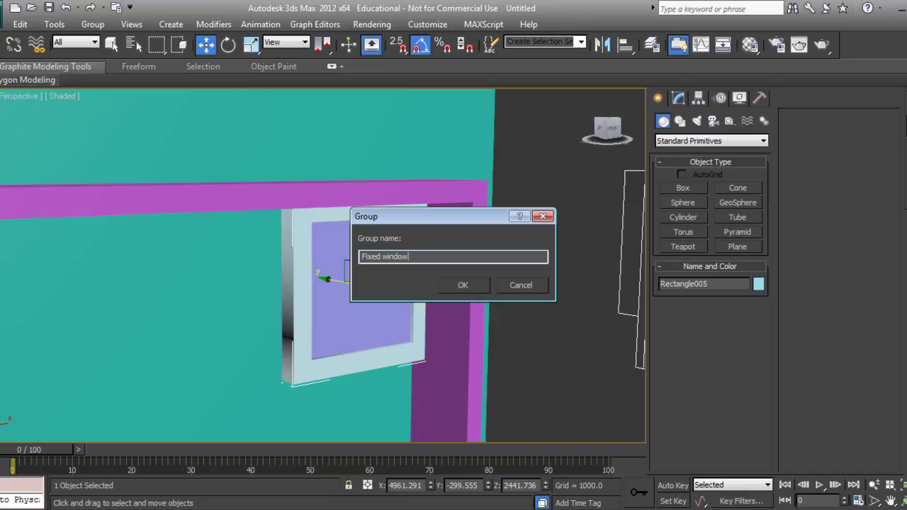
click(457, 287)
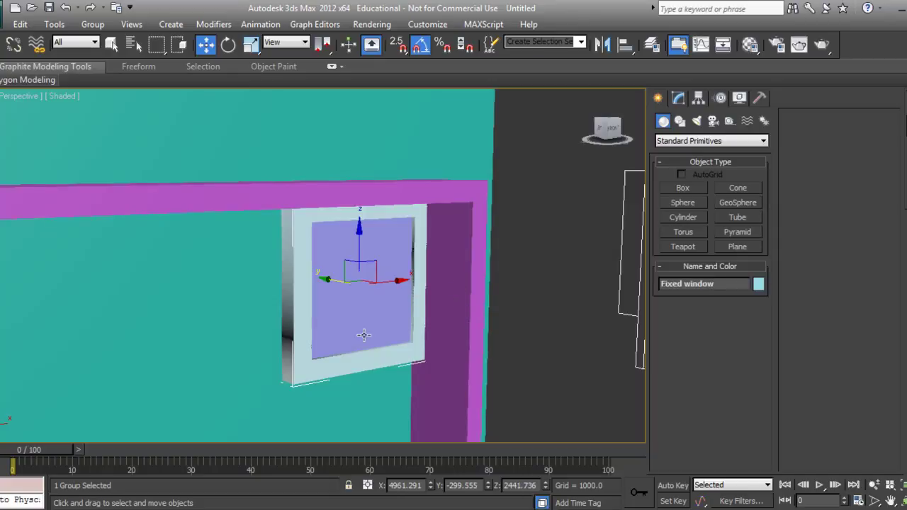
key(f)
scroll(356, 339, down, 10)
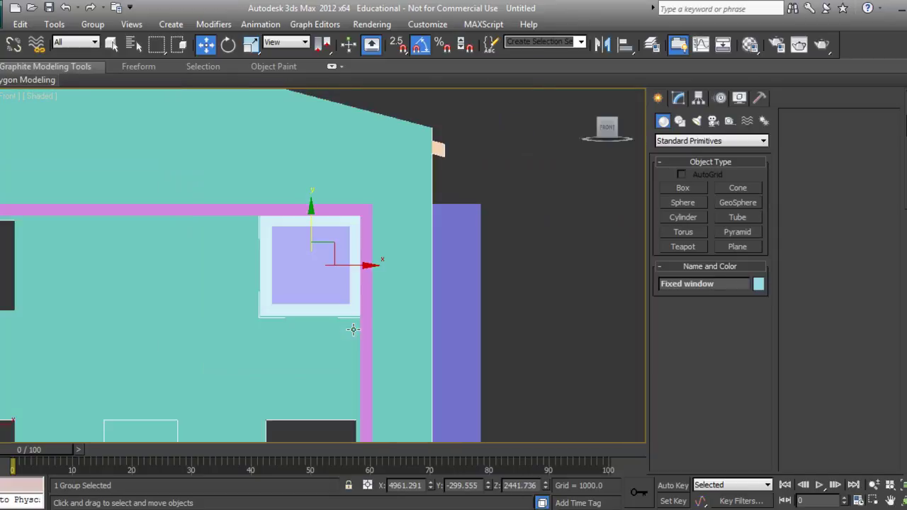
Try to copy the Fixed window group along X to the front wall's upper-left opening in the wireframe front view.
key(F3)
middle_drag(348, 338, 398, 338)
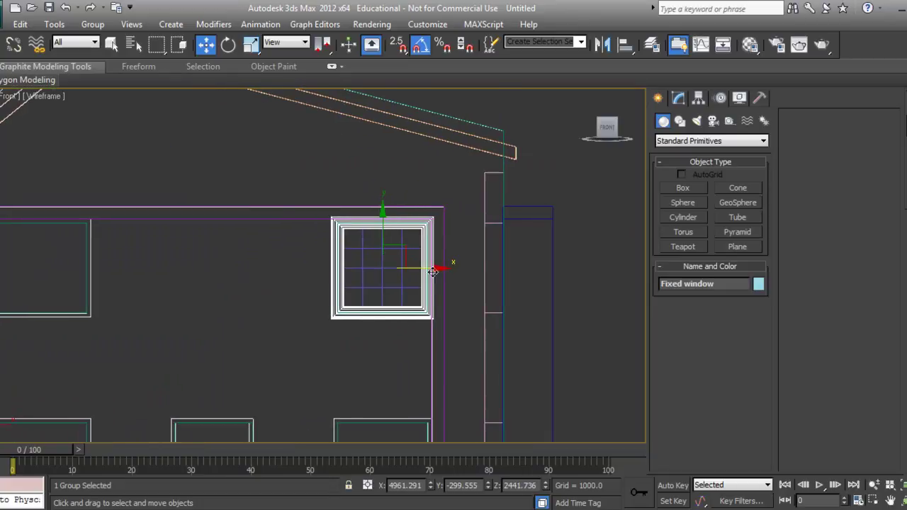
mouse_move(435, 266)
shift+mouse_down()
mouse_move(87, 266)
mouse_move(100, 266)
shift+mouse_up()
click(509, 321)
Move the glass plane along X out of the window frame and undo the move.
click(380, 278)
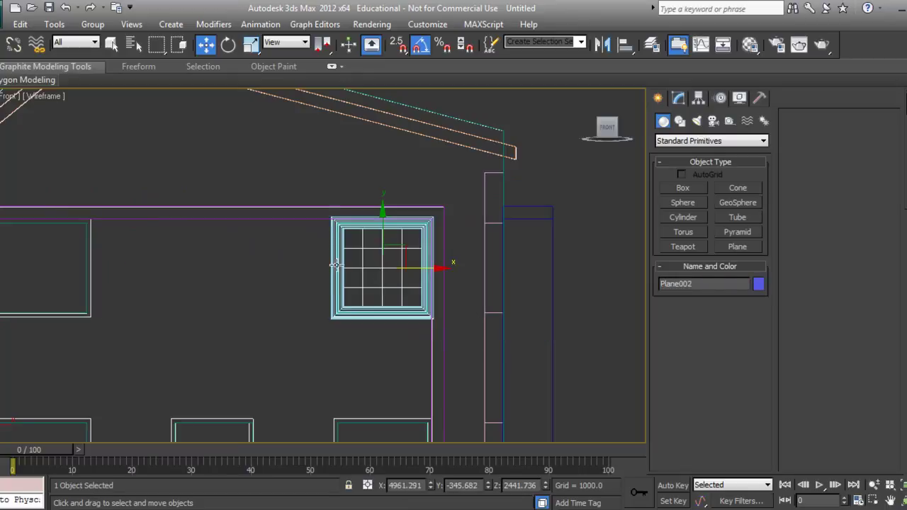
drag(447, 277, 224, 279)
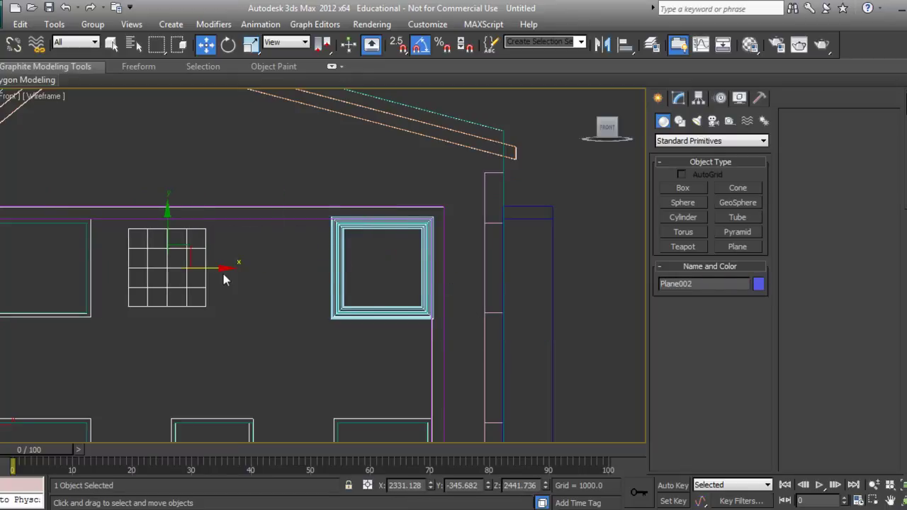
key(ctrl+z)
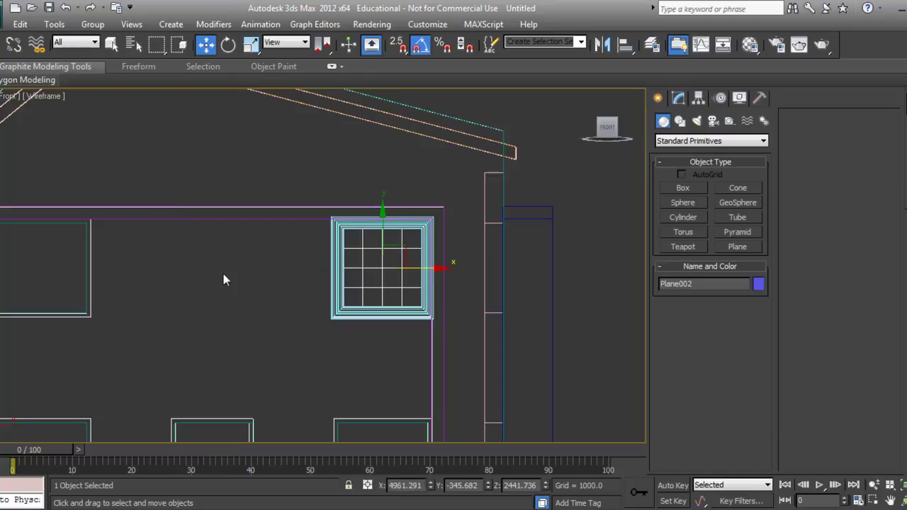
click(280, 231)
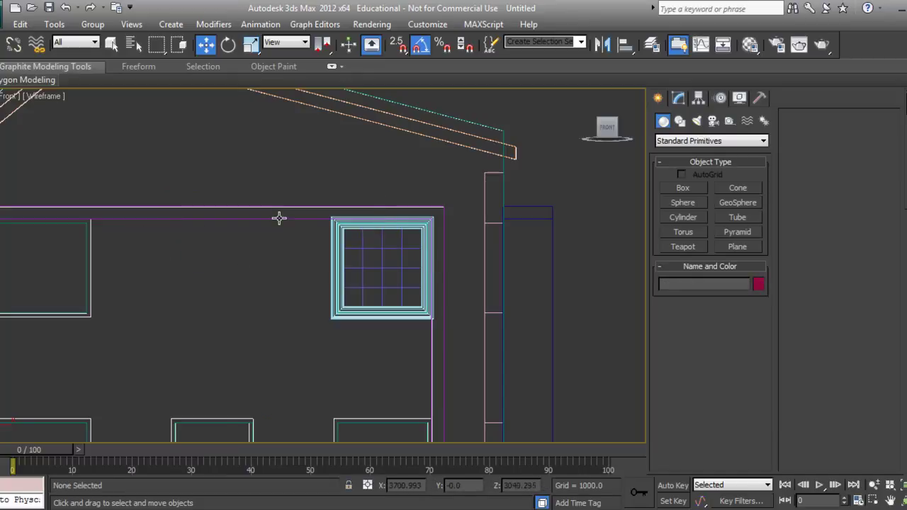
click(279, 219)
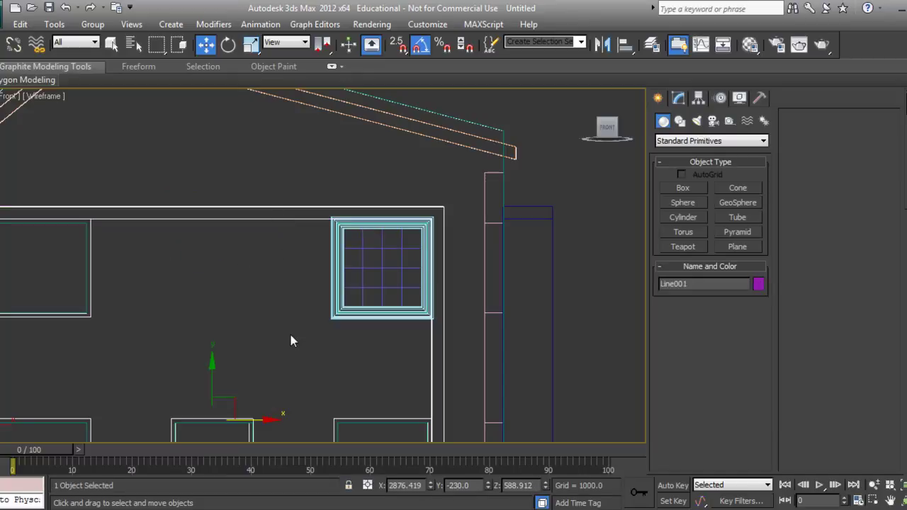
Select the Fixed window group by name with all object types listed, and ungroup it.
key(h)
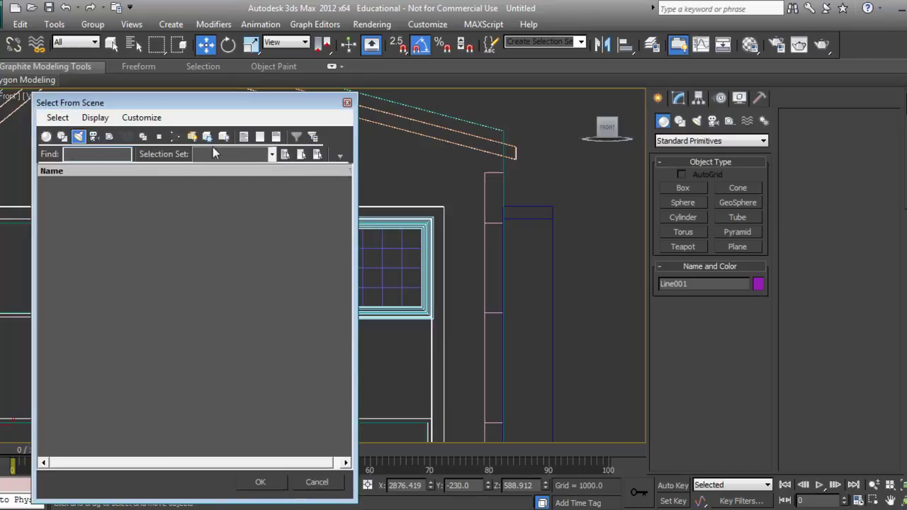
click(244, 137)
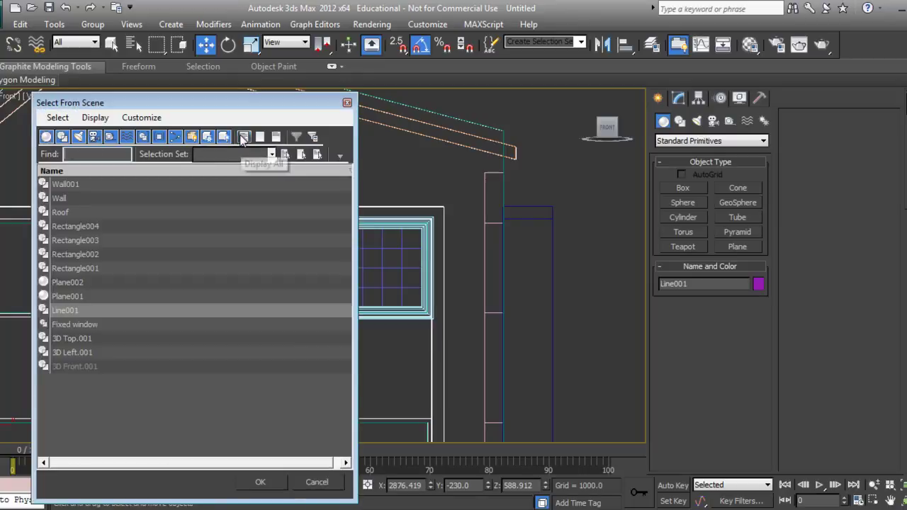
click(63, 198)
click(72, 325)
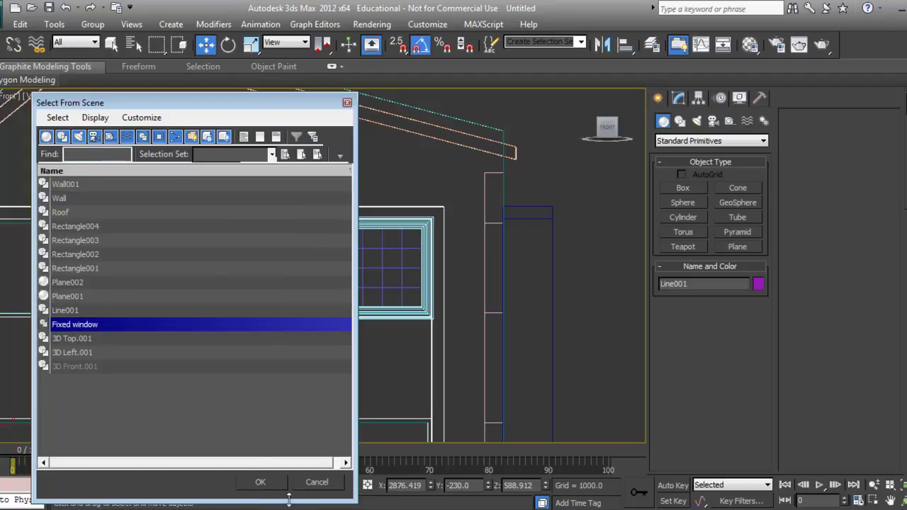
click(262, 485)
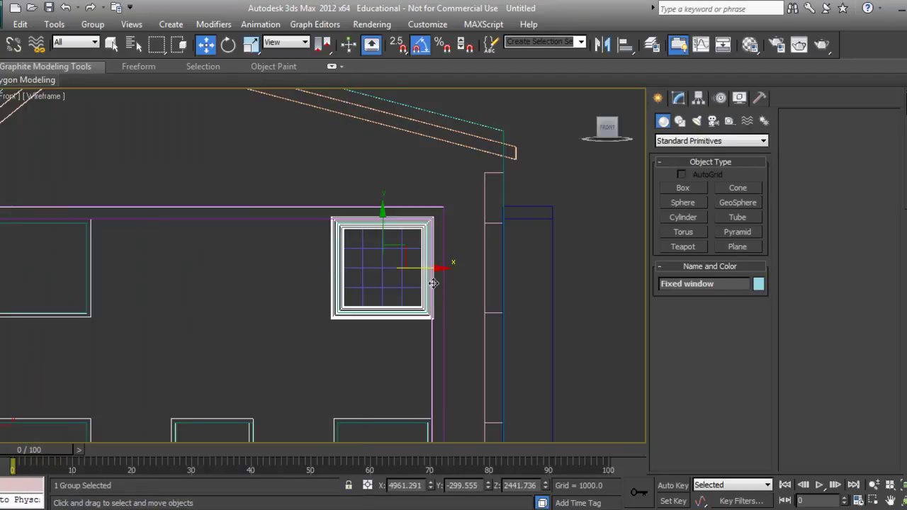
shift+drag(435, 267, 246, 269)
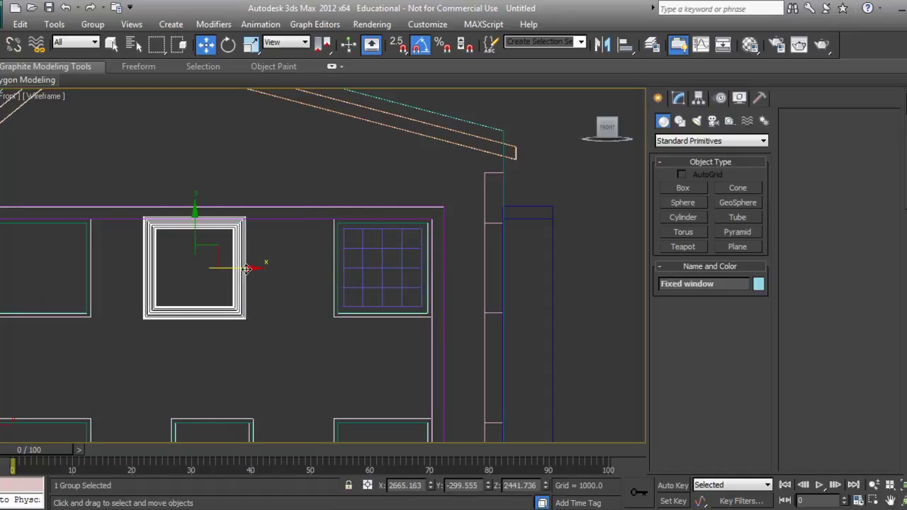
key(ctrl+z)
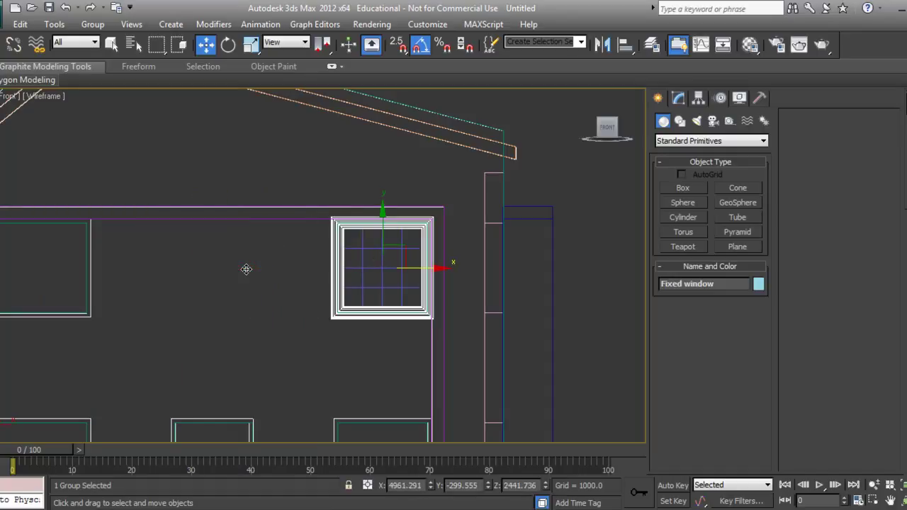
click(92, 25)
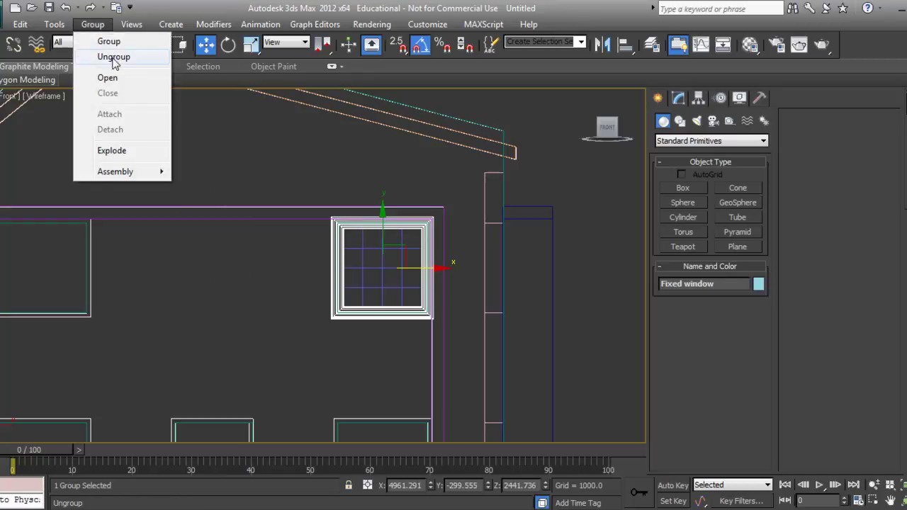
click(108, 57)
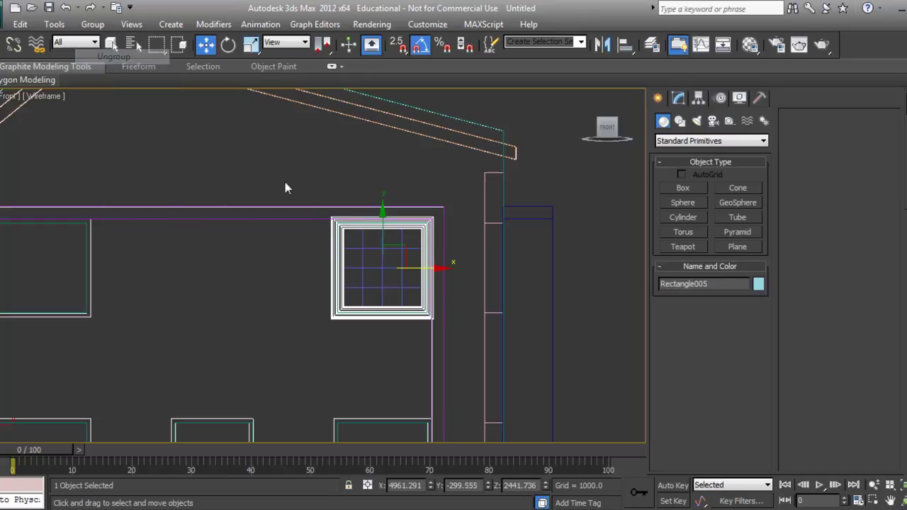
Add the glass plane to the frame selection and group both under the name Fixed Window.
ctrl+click(372, 269)
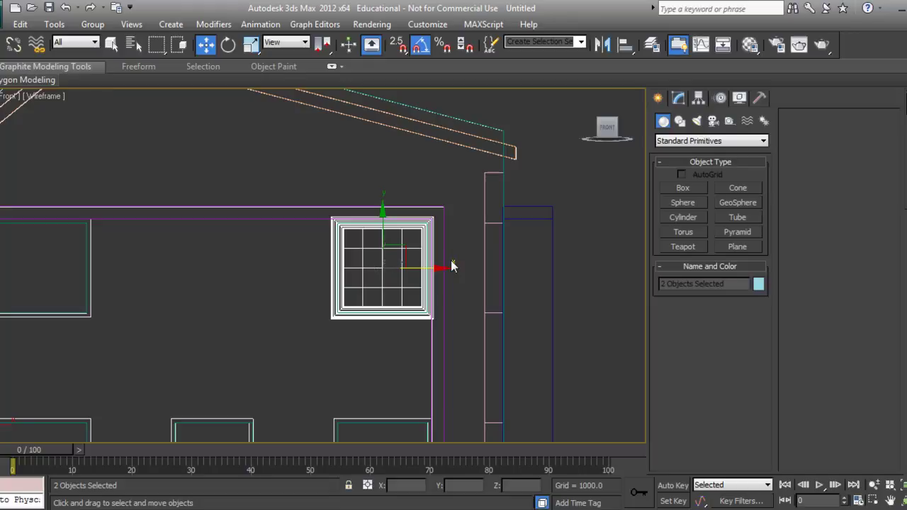
drag(452, 267, 237, 261)
key(ctrl+z)
click(92, 24)
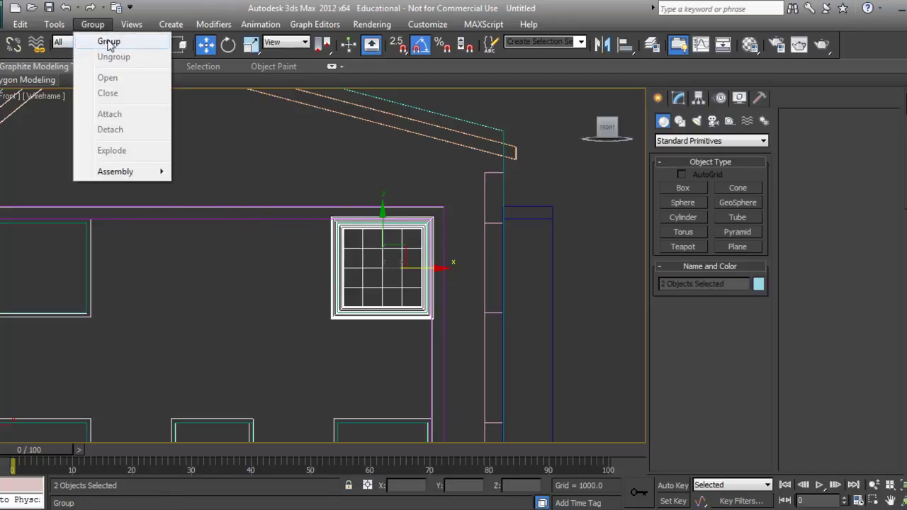
click(107, 39)
text(Fixed Window)
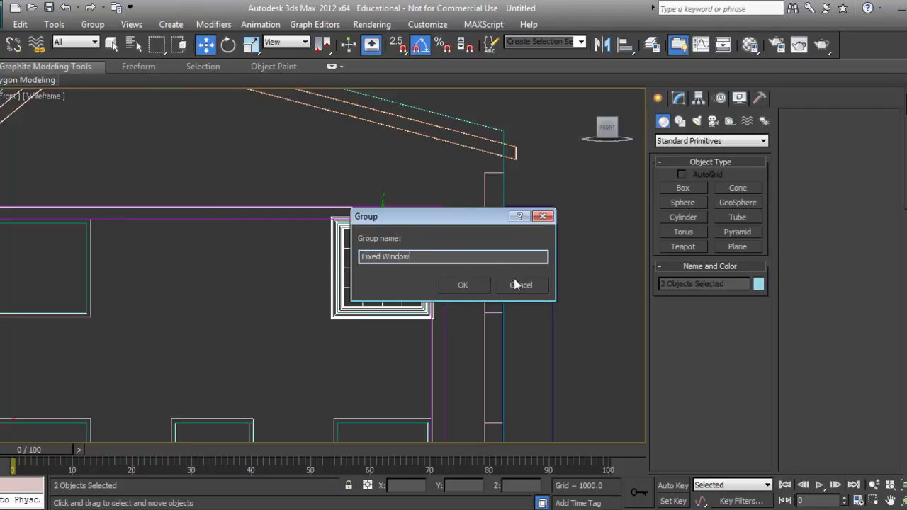
click(463, 285)
Copy the Fixed Window group along X to about 798, into the front wall's upper-left opening.
key(space)
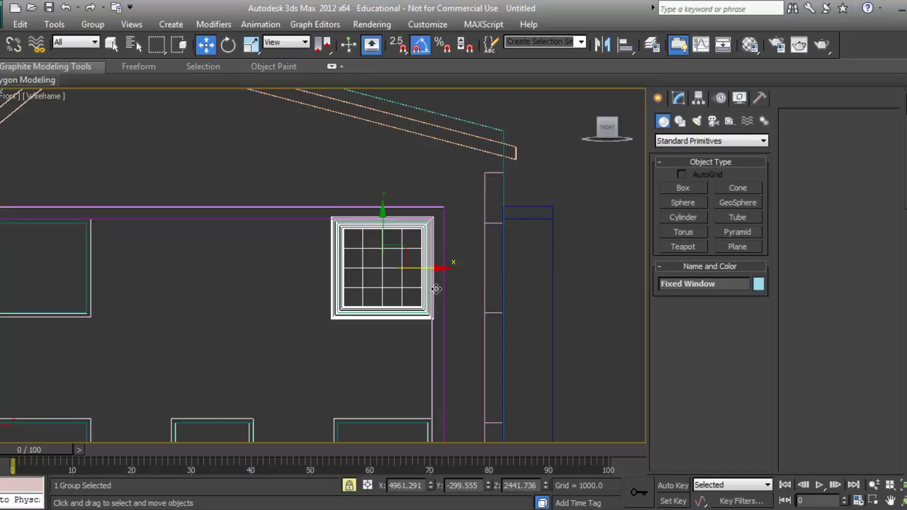
shift+drag(437, 268, 95, 269)
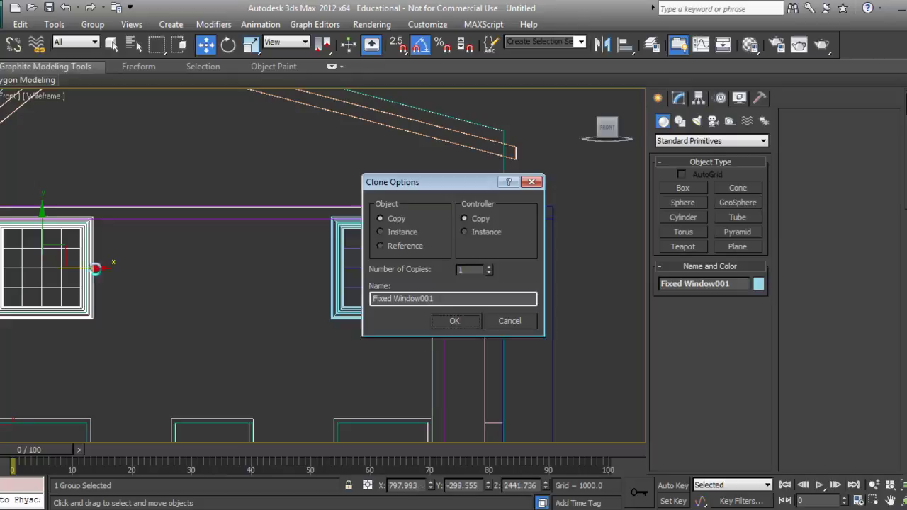
click(450, 319)
Copy the upper-left window straight down to Z about 33, over the lower-left opening in the shaded front view.
middle_drag(233, 333, 444, 351)
scroll(444, 350, up, 2)
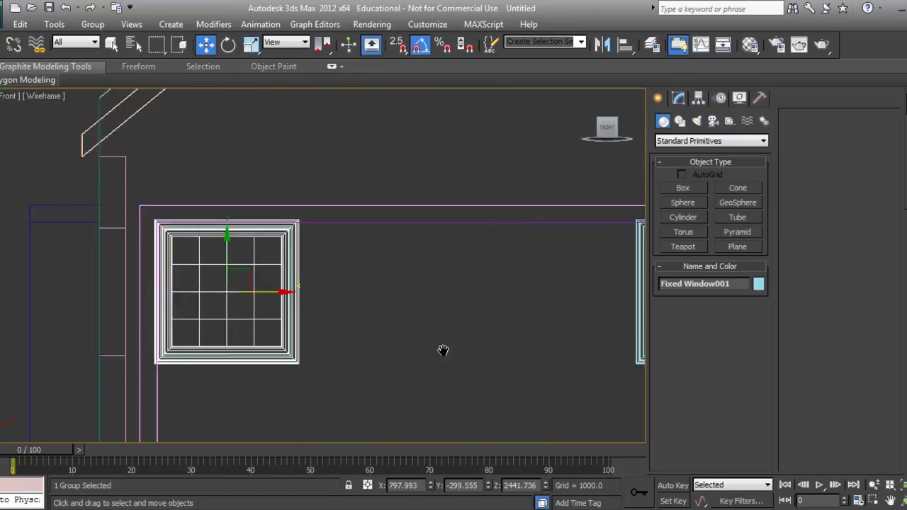
mouse_move(379, 356)
middle_down()
mouse_move(396, 342)
mouse_move(347, 255)
middle_up()
key(F3)
scroll(382, 315, down, 3)
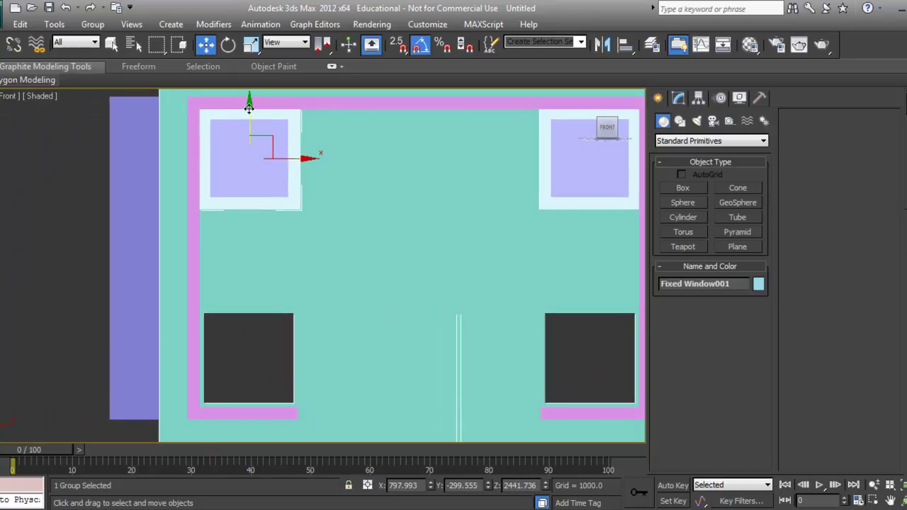
shift+drag(249, 108, 245, 313)
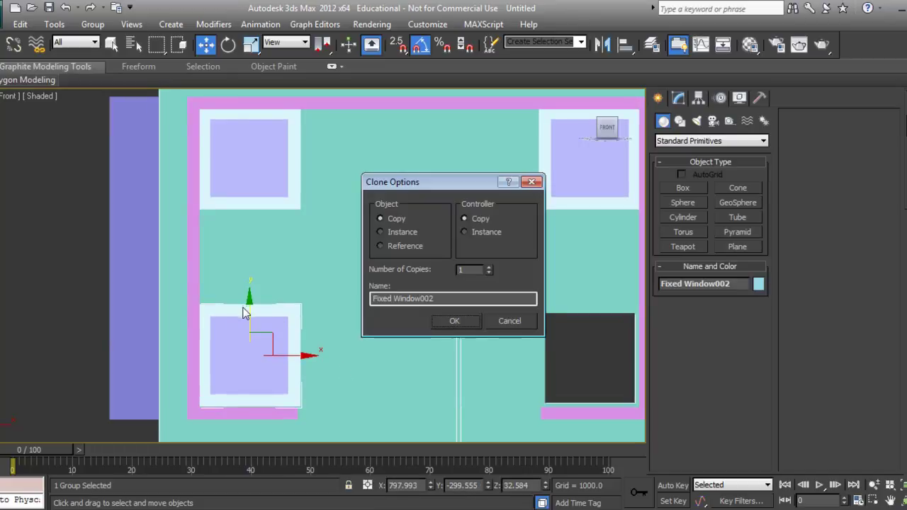
click(455, 321)
Copy the lower-left window along X to about 4912, over the front wall's lower-right opening.
middle_drag(374, 361, 229, 329)
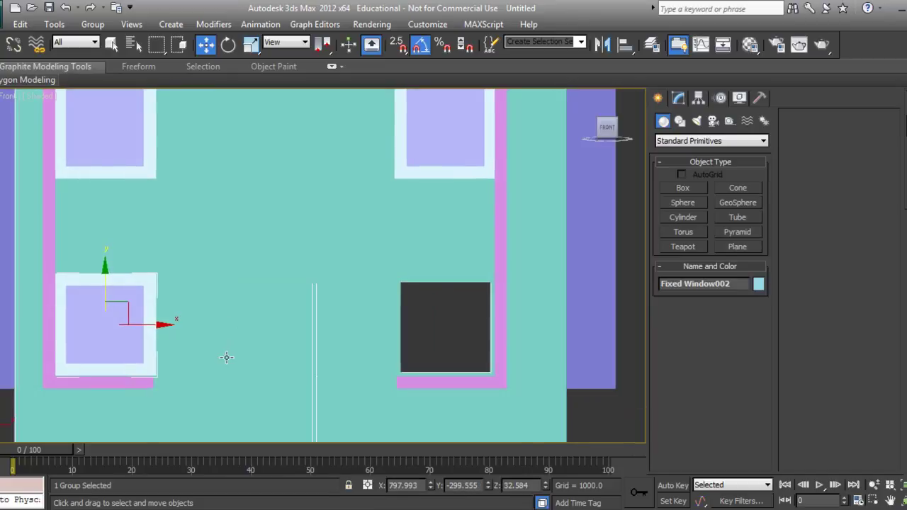
mouse_move(157, 324)
shift+mouse_down()
mouse_move(489, 385)
mouse_move(492, 396)
mouse_move(486, 386)
shift+mouse_up()
click(456, 322)
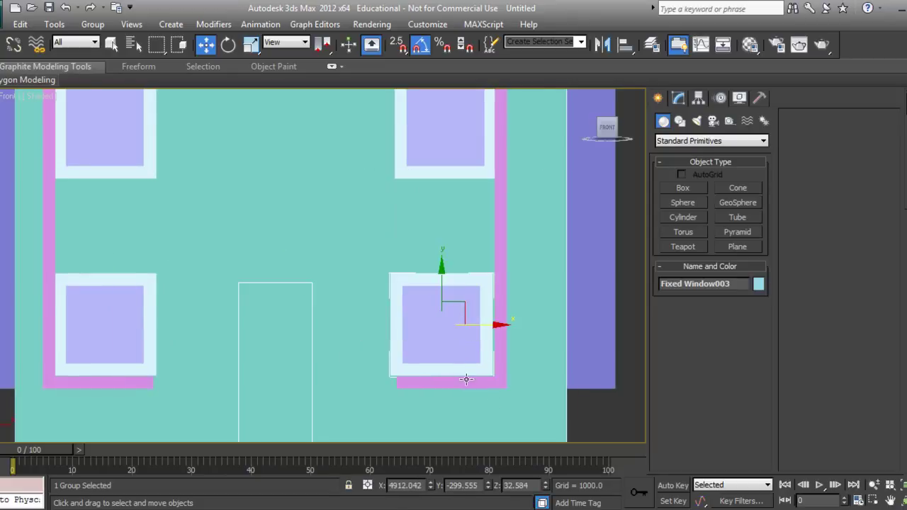
Adjust the lower-right window along X to about 4936 in wireframe to fit its opening.
scroll(454, 372, up, 4)
mouse_move(418, 368)
middle_down()
mouse_move(330, 356)
mouse_move(341, 283)
mouse_move(259, 355)
mouse_move(216, 377)
middle_up()
scroll(354, 361, down, 2)
key(F3)
scroll(340, 280, up, 4)
scroll(340, 281, up, 2)
mouse_move(326, 308)
middle_down()
mouse_move(294, 304)
mouse_move(331, 309)
middle_up()
scroll(345, 330, down, 3)
scroll(346, 330, down, 5)
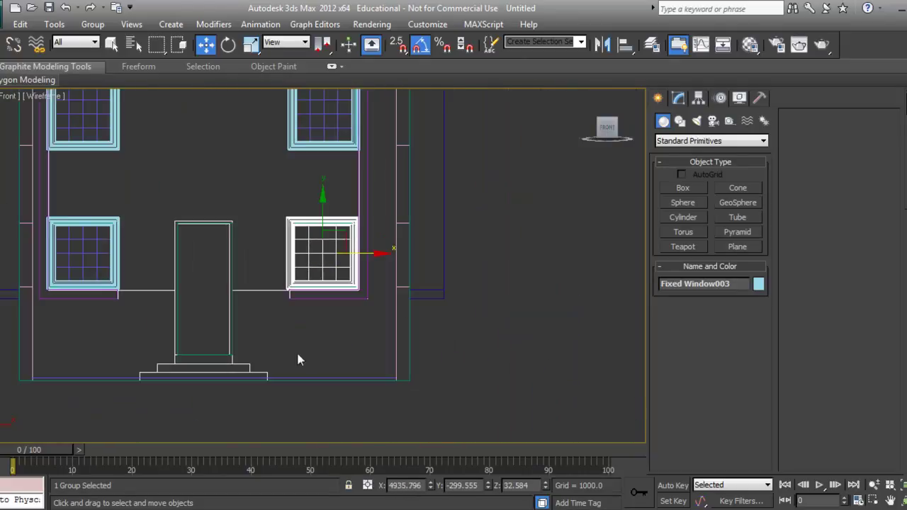
Copy the front wall's lower-left window in the left view to Y about 6362, at the side wall's lower opening.
click(120, 256)
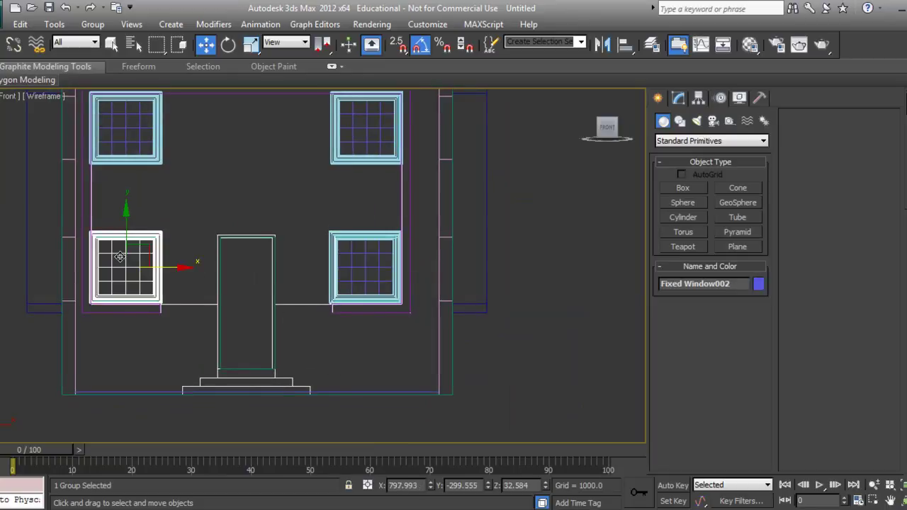
mouse_move(279, 320)
middle_down()
mouse_move(286, 307)
mouse_move(295, 318)
middle_up()
key(l)
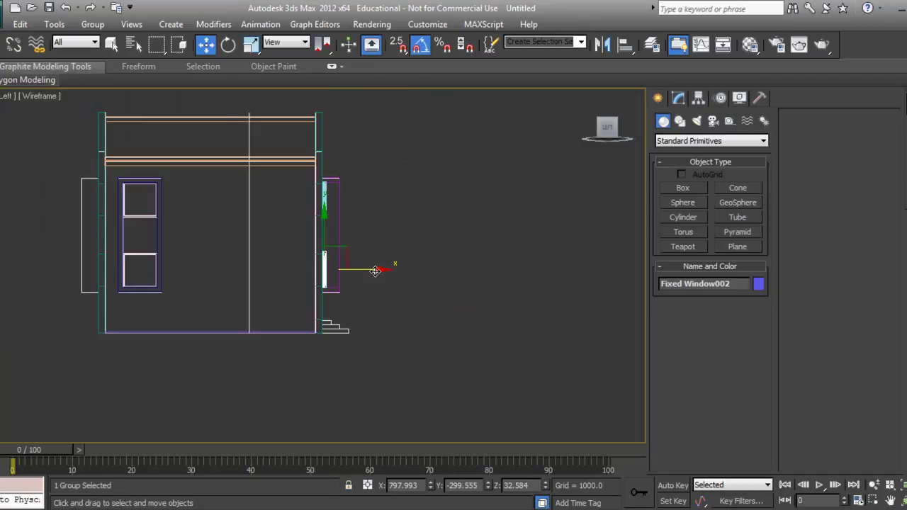
mouse_move(378, 271)
shift+mouse_down()
mouse_move(187, 279)
mouse_move(190, 287)
shift+mouse_up()
click(455, 325)
Rotate the copied side window a quarter turn about the vertical axis so it faces the side opening.
scroll(122, 276, up, 6)
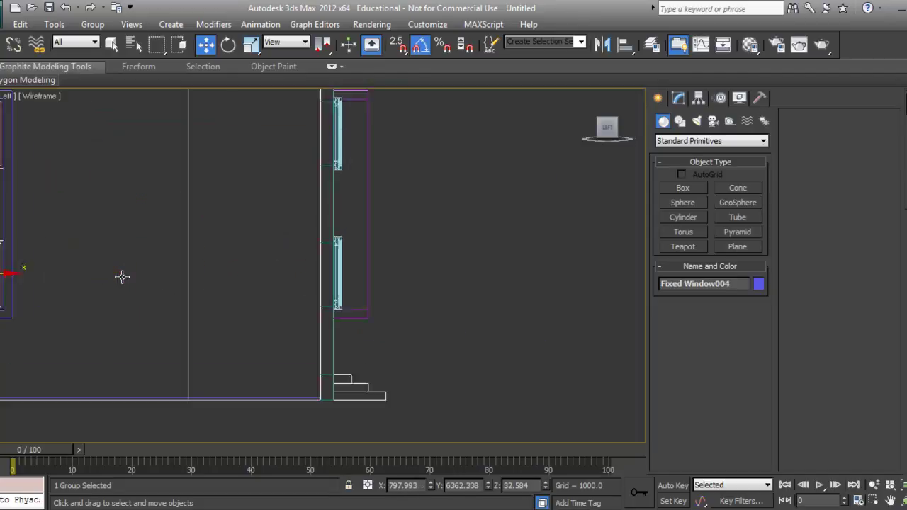
middle_drag(103, 331, 392, 296)
middle_drag(179, 304, 487, 314)
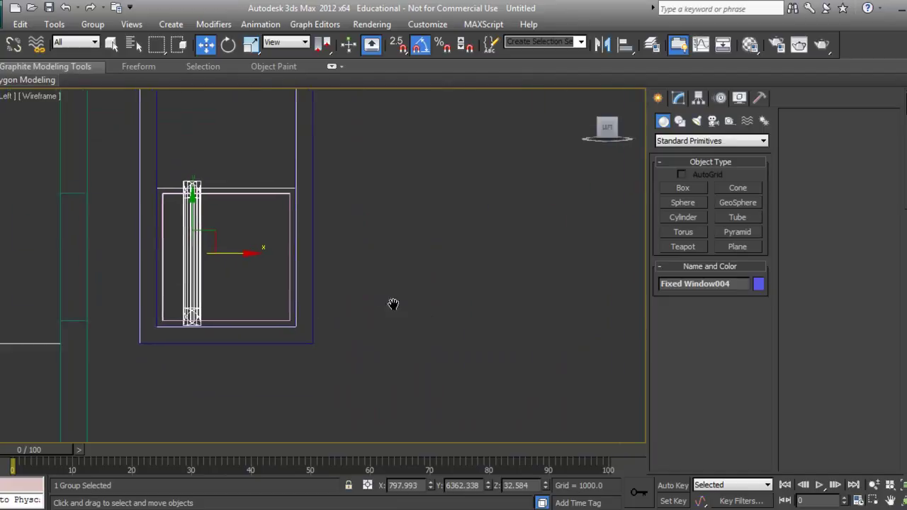
middle_drag(392, 305, 410, 328)
key(e)
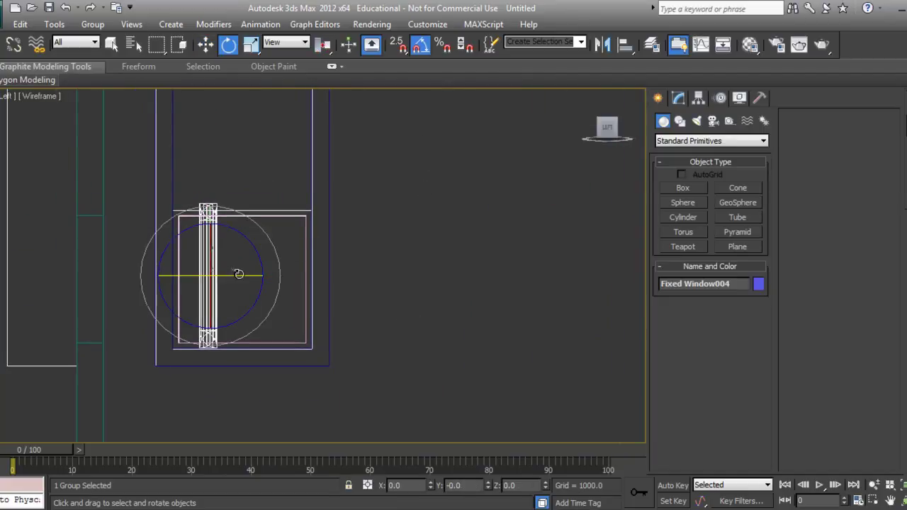
mouse_move(243, 274)
mouse_down()
mouse_move(177, 261)
mouse_move(264, 267)
mouse_move(245, 282)
mouse_up()
Scale the side window uniformly to about 94.5% and fit it in the lower opening at Y about 6073, Z about -3.
key(w)
key(r)
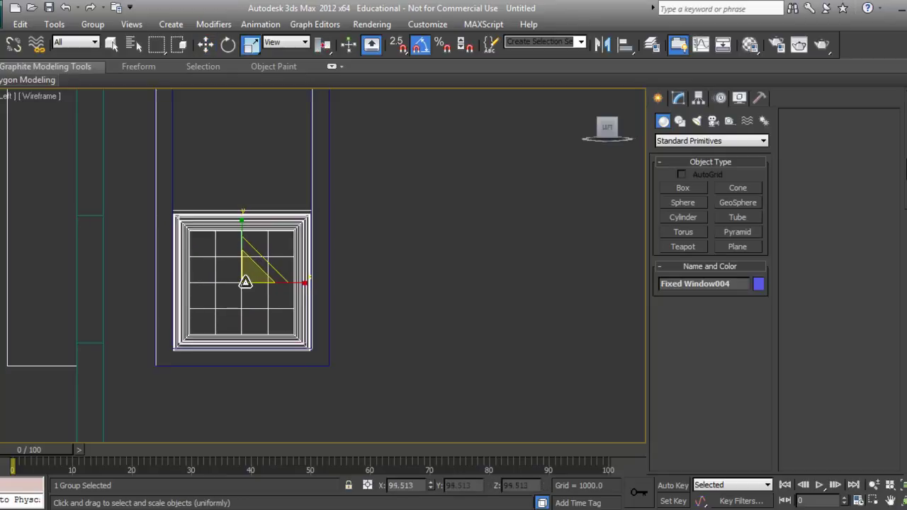
key(w)
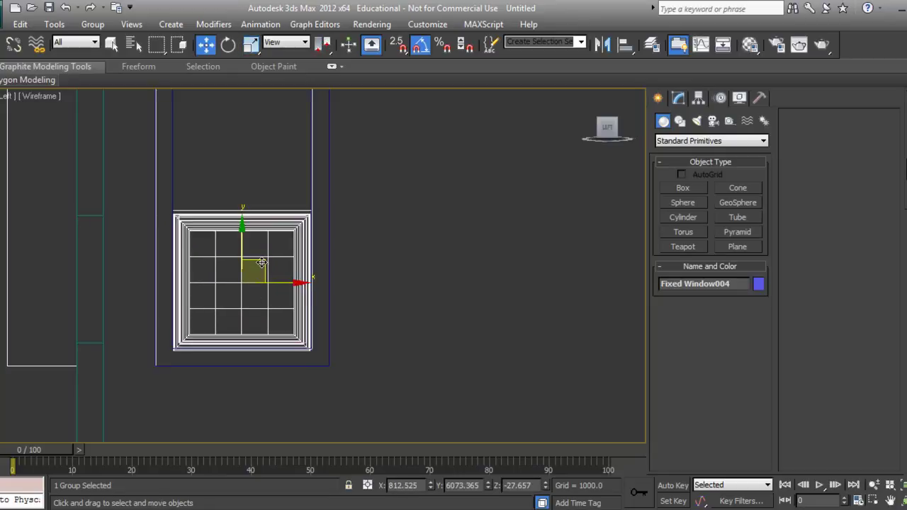
drag(262, 262, 262, 259)
Copy the side wall's lower window straight up and fit the copy in the upper opening at Z about 2435.
middle_drag(283, 216, 308, 334)
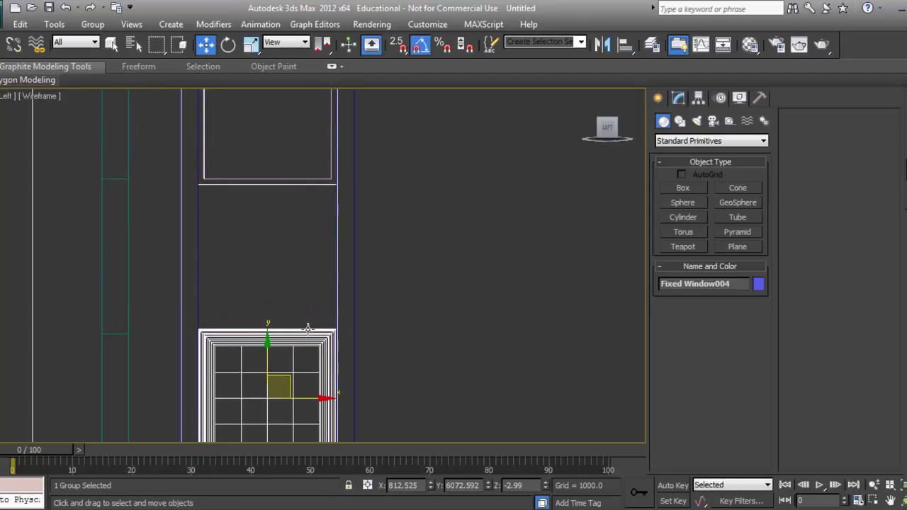
shift+drag(287, 325, 286, 123)
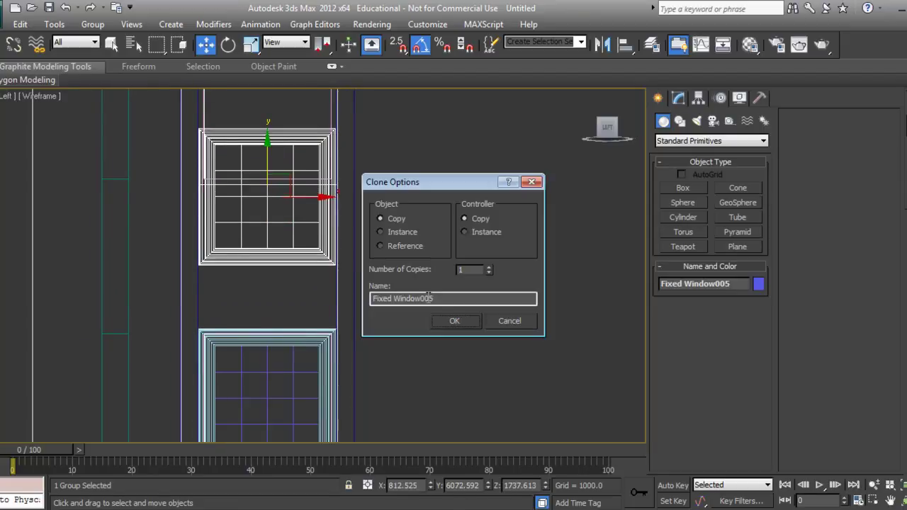
click(440, 321)
middle_drag(292, 222, 323, 347)
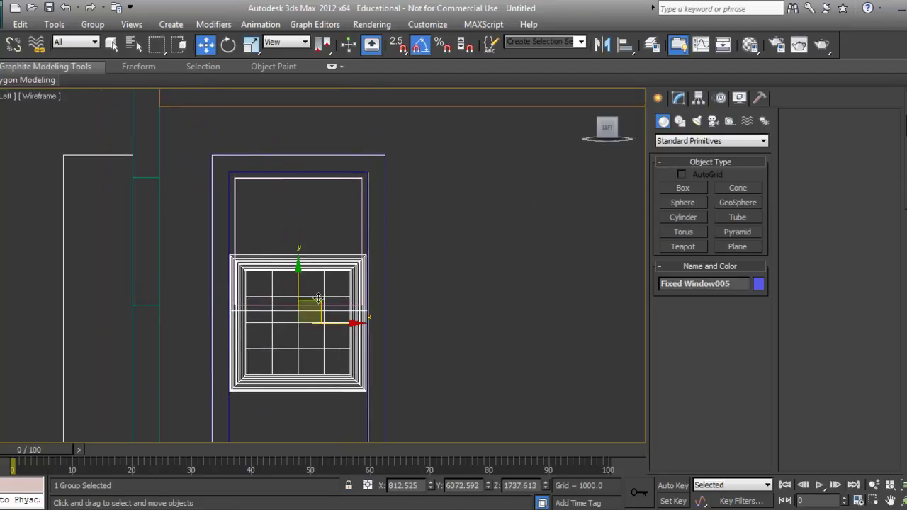
mouse_move(298, 283)
mouse_down()
mouse_move(290, 193)
mouse_move(290, 202)
mouse_up()
middle_drag(417, 255, 379, 263)
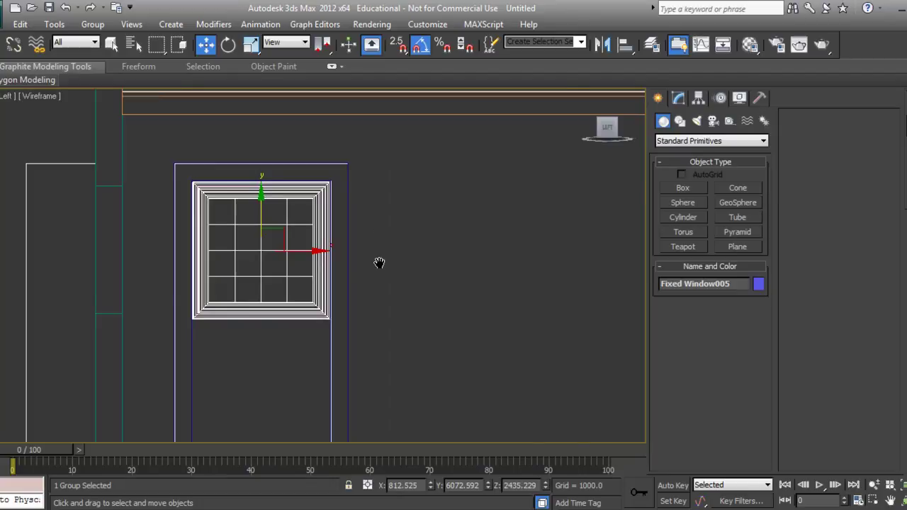
Select both side-wall windows in the shaded perspective view and move them outward along X into their wall openings.
key(p)
alt+middle_drag(395, 316, 364, 418)
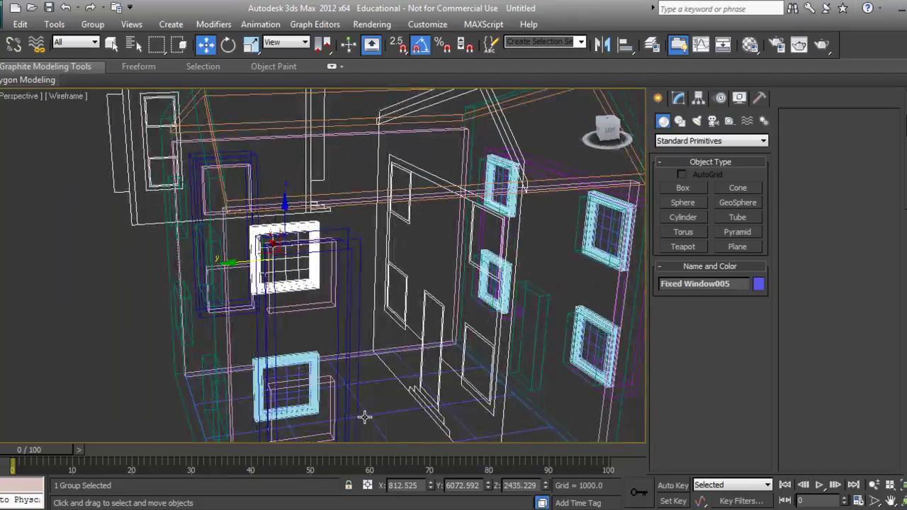
key(F3)
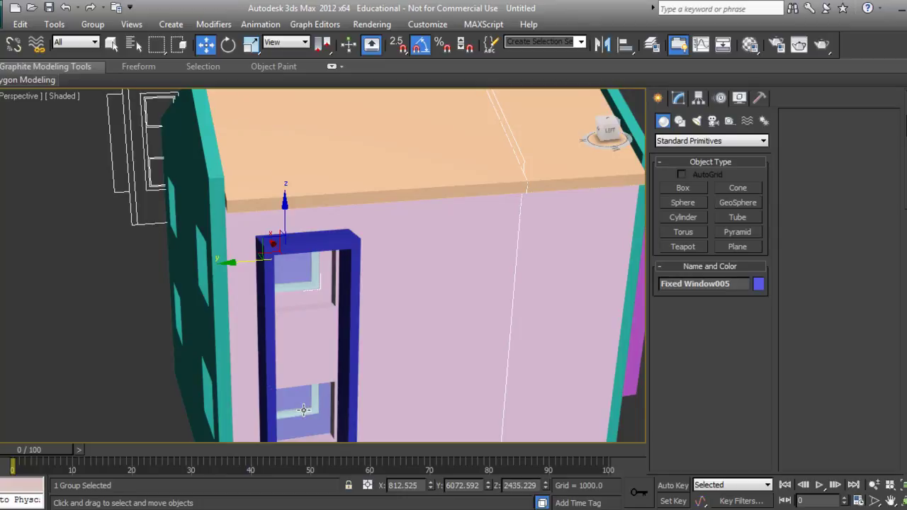
ctrl+click(303, 410)
alt+middle_drag(305, 389, 325, 396)
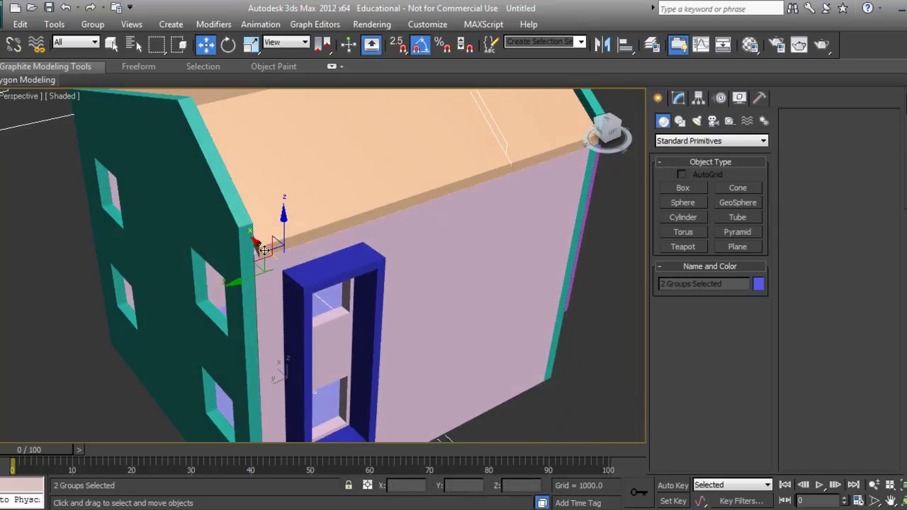
drag(256, 241, 287, 270)
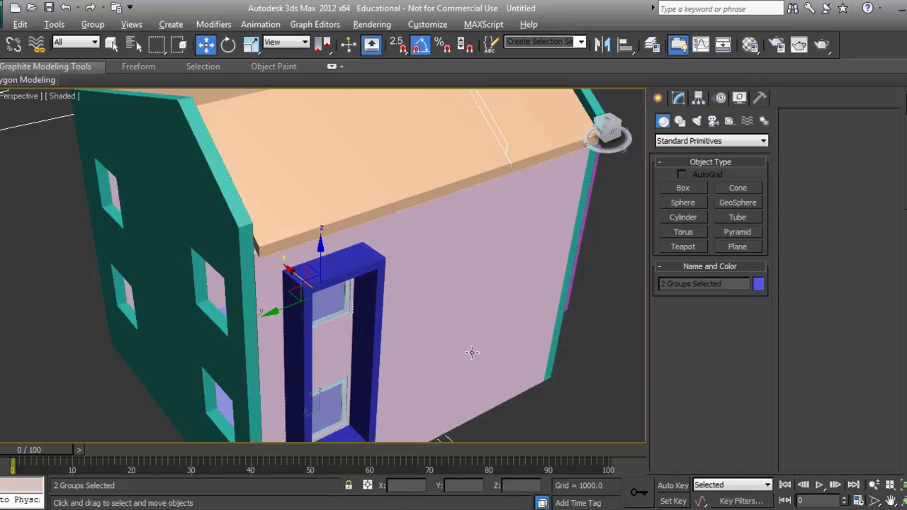
Fine-tune the two side windows' position along X within the blue surround, keeping the selection locked while moving them.
alt+middle_drag(472, 353, 304, 333)
middle_drag(474, 328, 339, 236)
alt+middle_drag(378, 336, 538, 361)
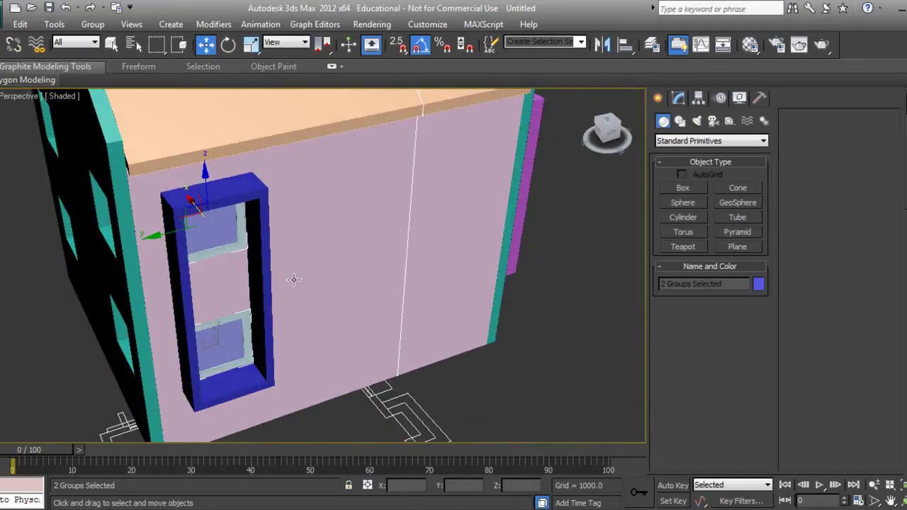
scroll(294, 280, up, 4)
middle_drag(258, 277, 304, 314)
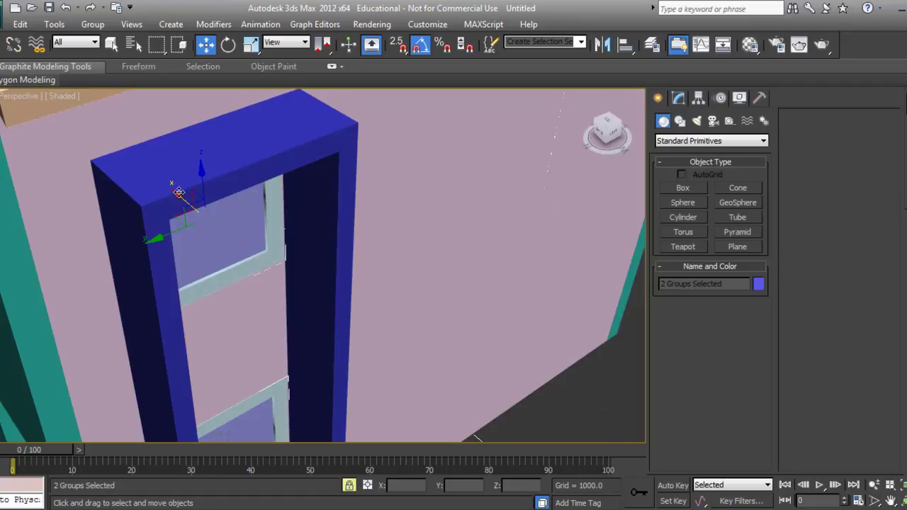
drag(178, 192, 227, 233)
alt+middle_drag(228, 233, 274, 250)
scroll(288, 267, down, 5)
alt+middle_drag(279, 312, 292, 319)
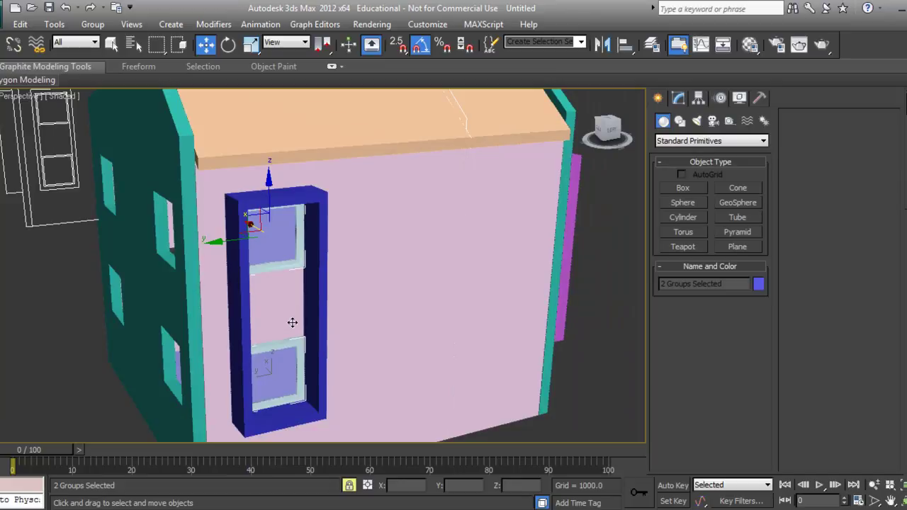
Select all four front-wall windows and make one copy of them along Y at the rear gable wall.
alt+middle_drag(409, 341, 293, 268)
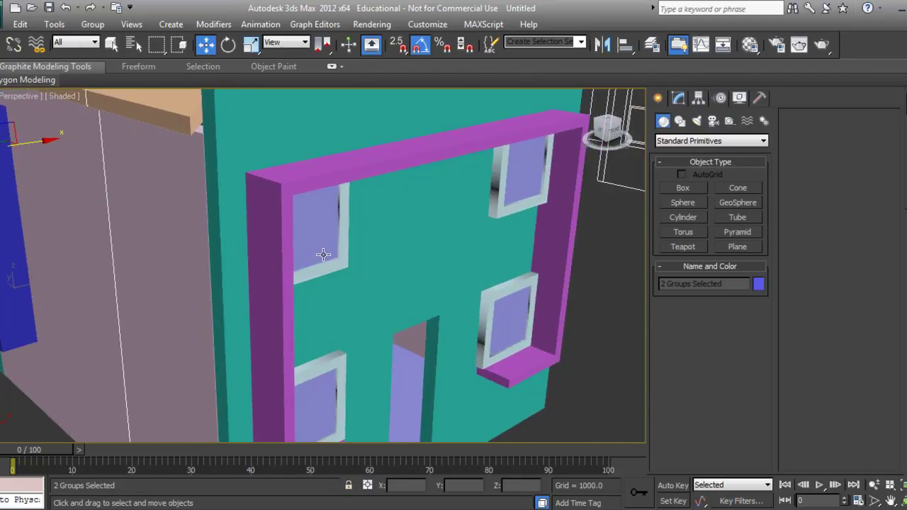
click(323, 254)
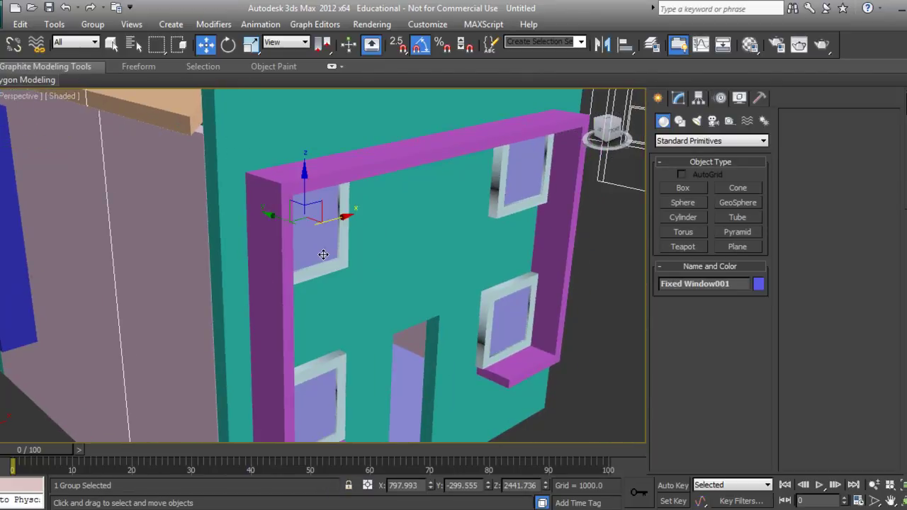
ctrl+click(517, 188)
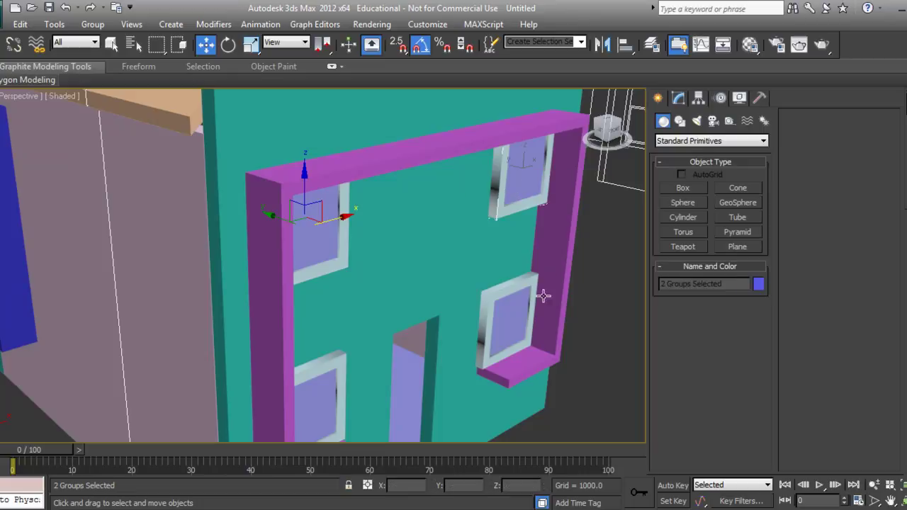
ctrl+click(511, 329)
ctrl+click(333, 390)
scroll(464, 365, down, 5)
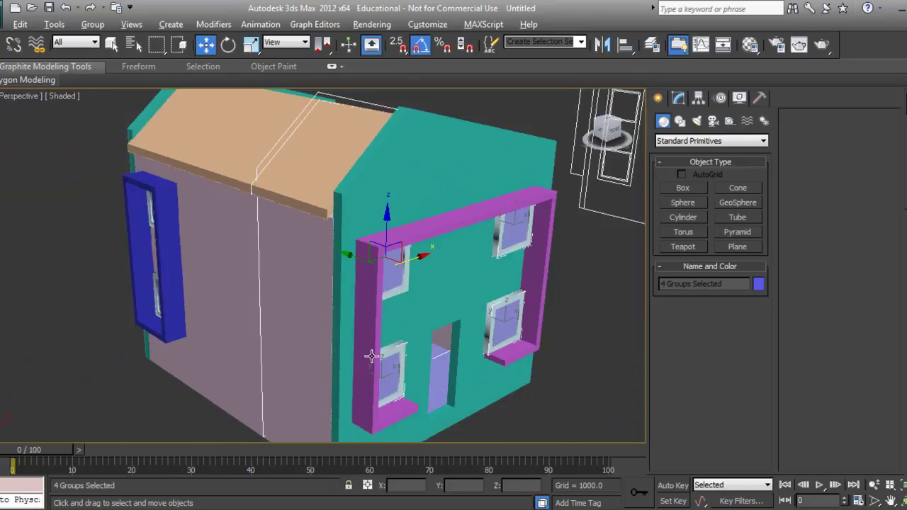
alt+middle_drag(372, 356, 375, 324)
drag(365, 280, 90, 244)
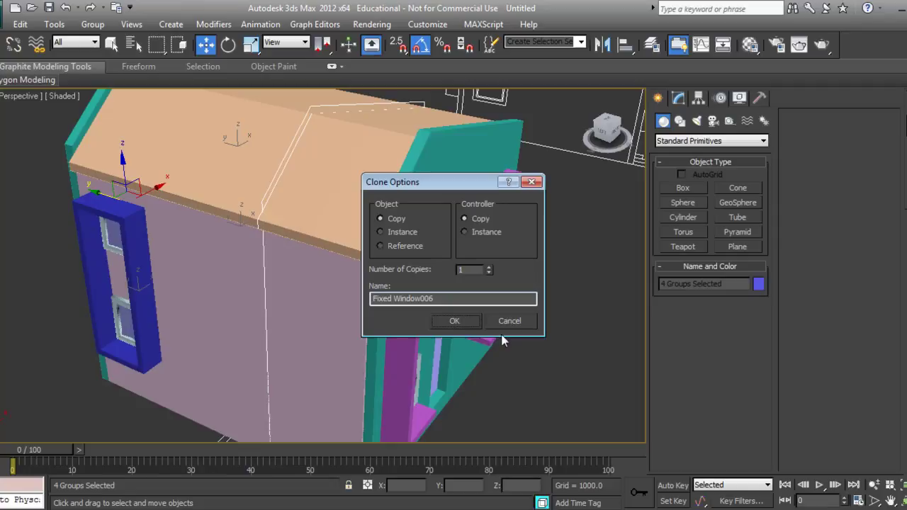
click(454, 321)
Move the four copied windows along Y to sit in the rear gable wall's openings and check the placement.
mouse_move(304, 333)
alt+middle_down()
mouse_move(236, 316)
mouse_move(305, 342)
mouse_move(324, 299)
alt+middle_up()
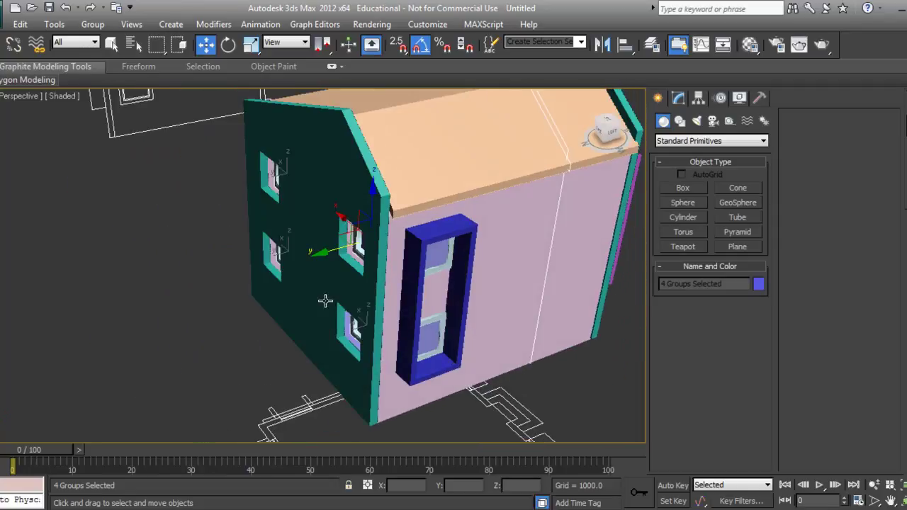
drag(322, 251, 306, 256)
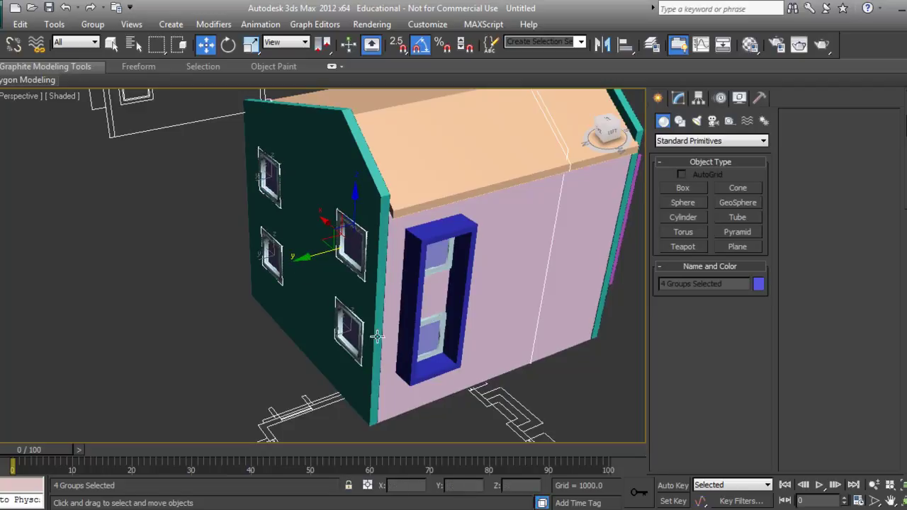
alt+middle_drag(306, 255, 282, 326)
scroll(267, 315, up, 5)
scroll(397, 330, down, 5)
mouse_move(397, 331)
middle_down()
mouse_move(376, 284)
mouse_move(353, 284)
mouse_move(382, 284)
mouse_move(419, 255)
mouse_move(387, 296)
mouse_move(406, 318)
middle_up()
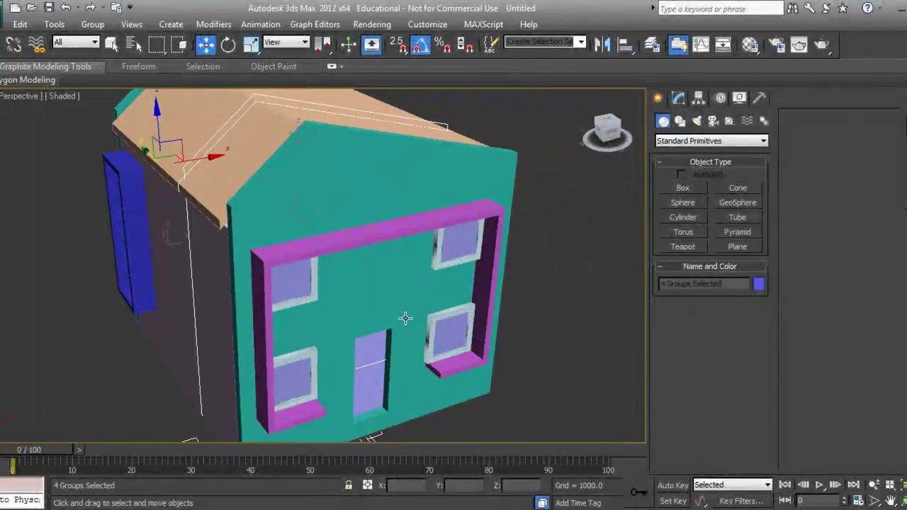